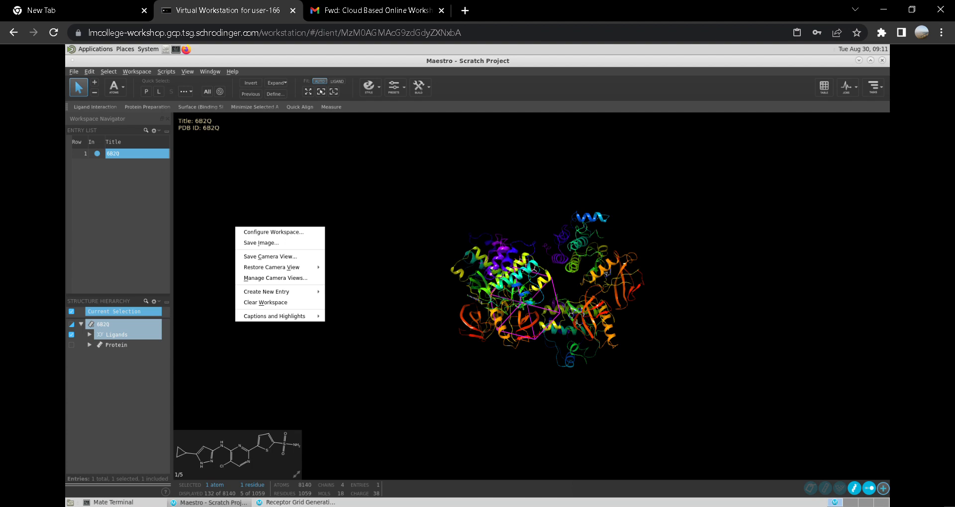
{"action": "key", "text": "alt"}
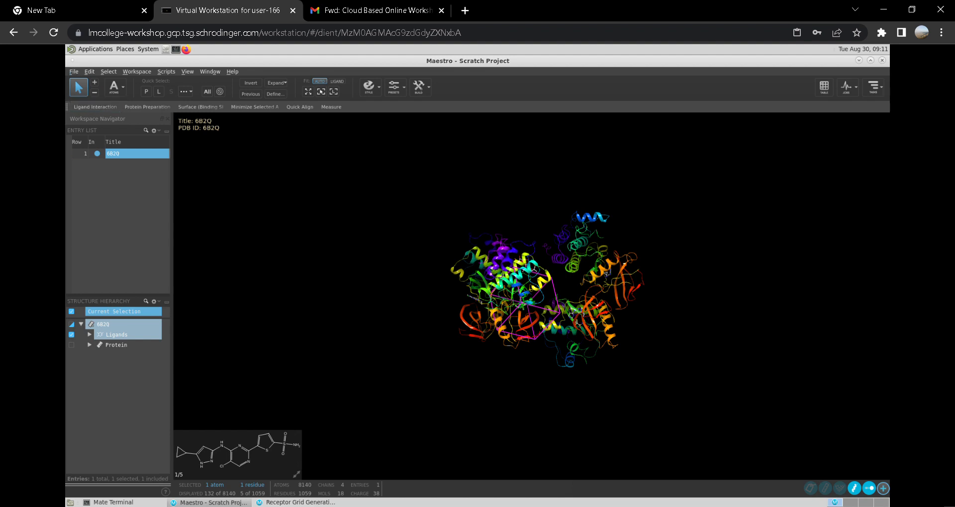
{"action": "left_click", "coordinate": [73, 71]}
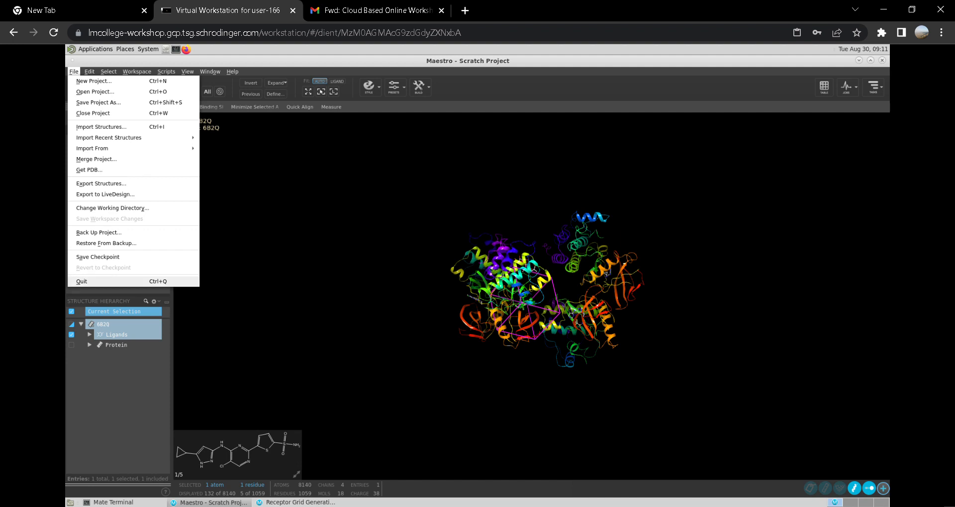
{"action": "left_click", "coordinate": [81, 281]}
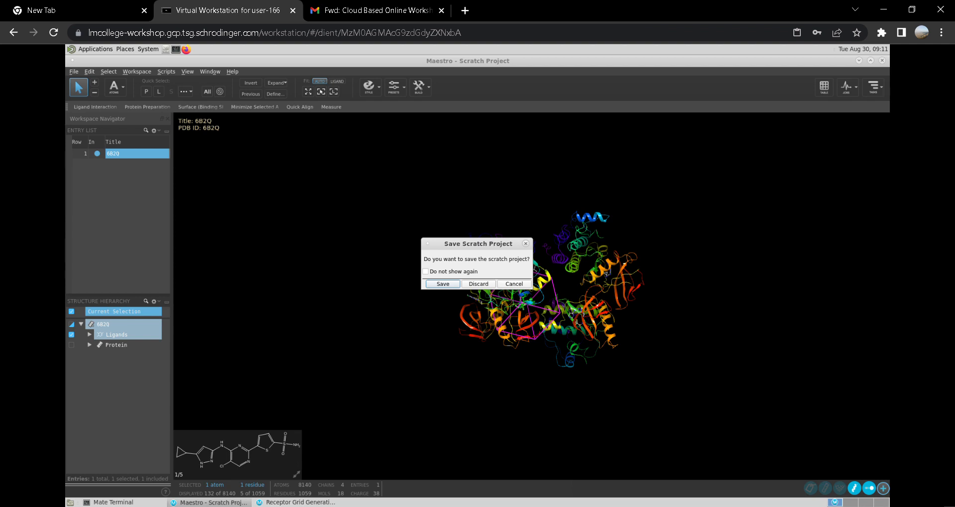
{"action": "left_click", "coordinate": [513, 284]}
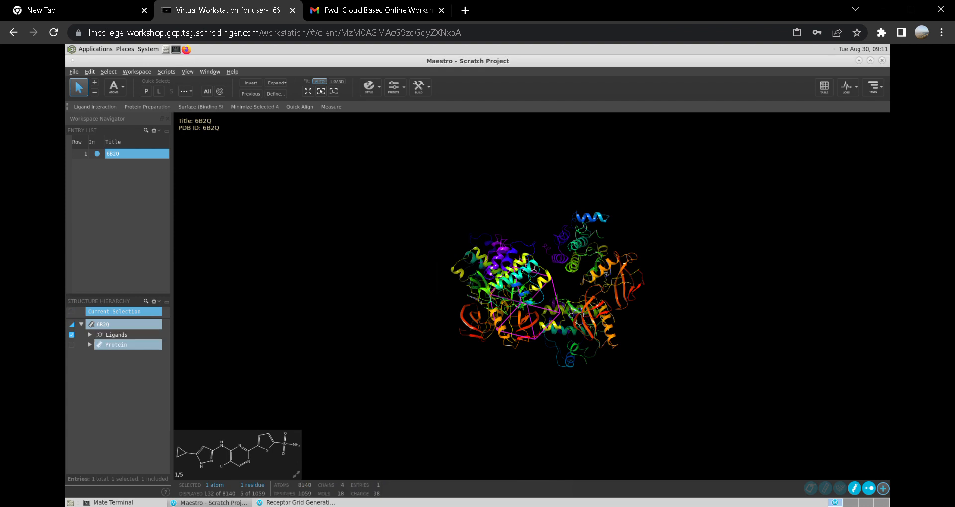
Switch the Maestro workspace to full screen and return it to a regular window
{"action": "left_click", "coordinate": [188, 71]}
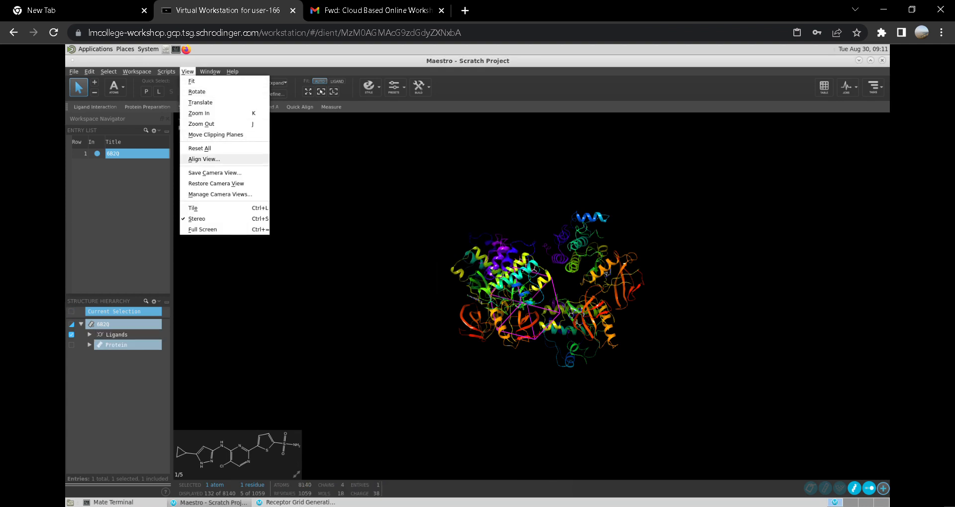
{"action": "left_click", "coordinate": [203, 230]}
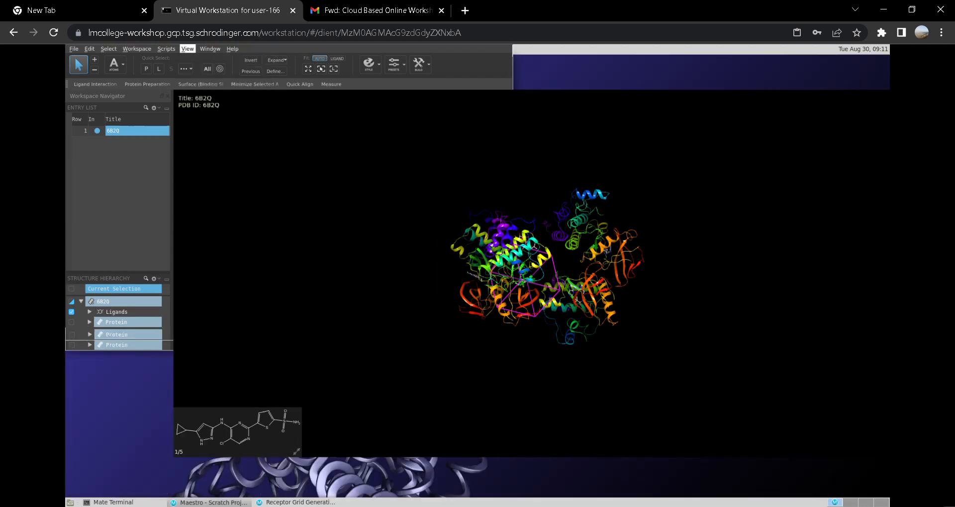
{"action": "left_click", "coordinate": [188, 48]}
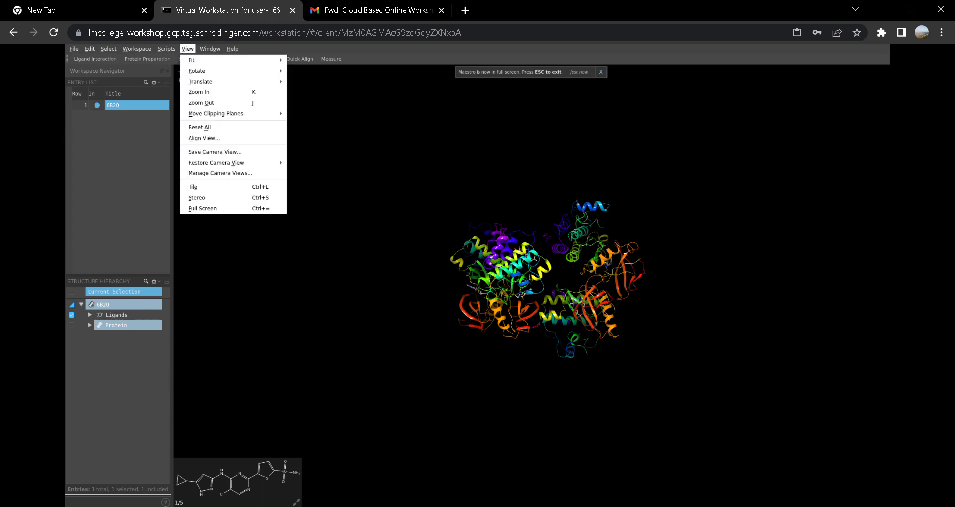
{"action": "left_click", "coordinate": [202, 209]}
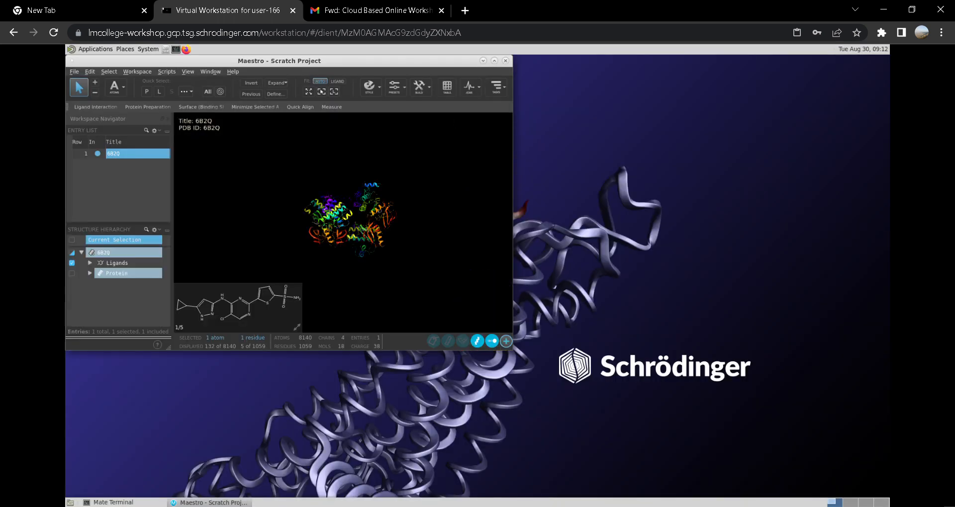
Rearrange the Maestro and terminal windows so that the desktop icons are uncovered
{"action": "left_click_drag", "start_coordinate": [279, 61], "coordinate": [570, 284]}
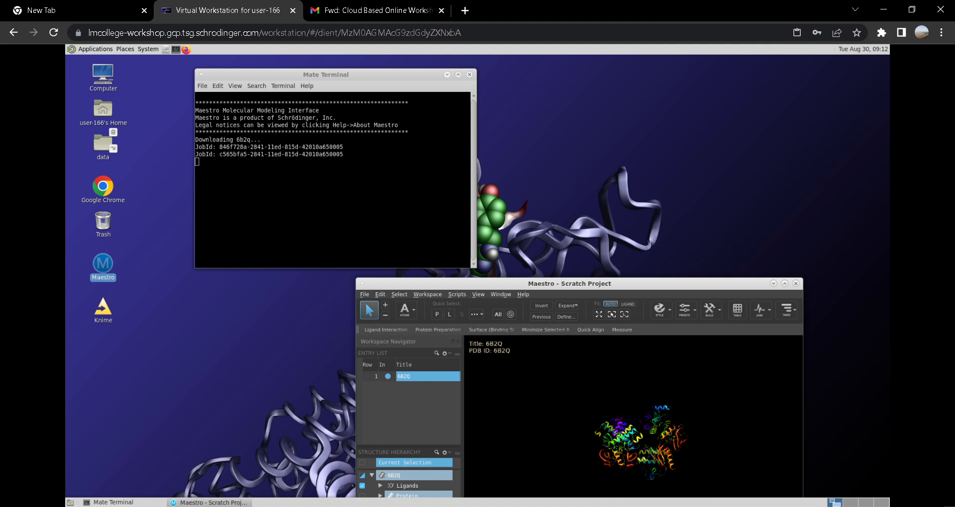
{"action": "left_click_drag", "start_coordinate": [326, 75], "coordinate": [299, 114]}
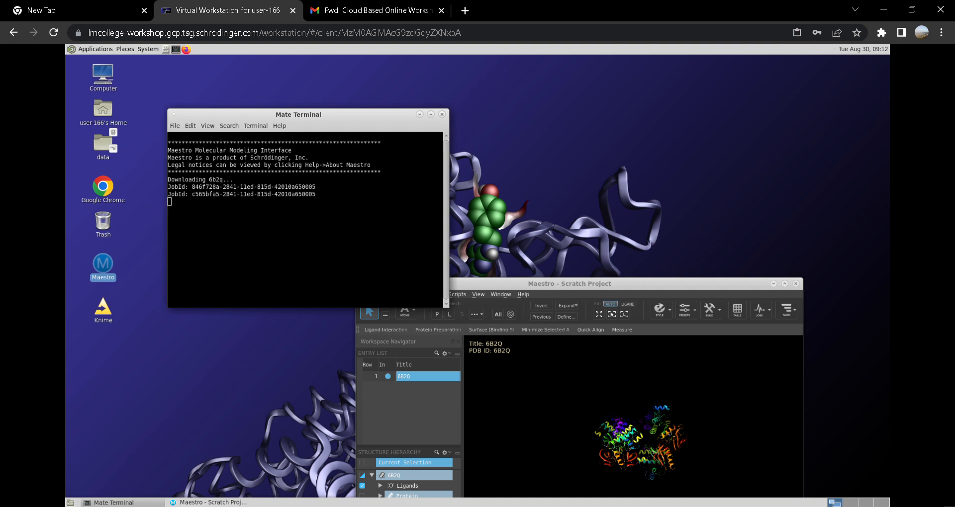
{"action": "left_click_drag", "start_coordinate": [299, 114], "coordinate": [500, 82]}
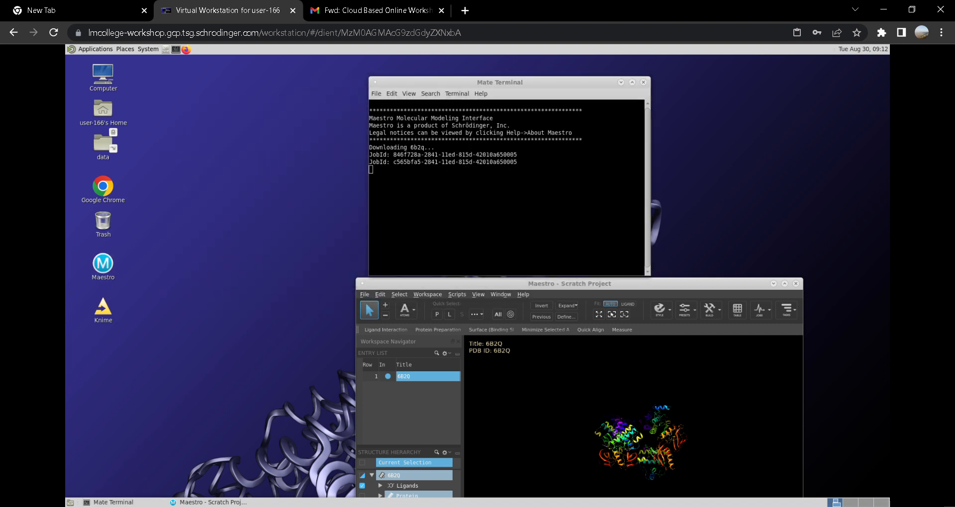
{"action": "left_click_drag", "start_coordinate": [497, 284], "coordinate": [380, 170]}
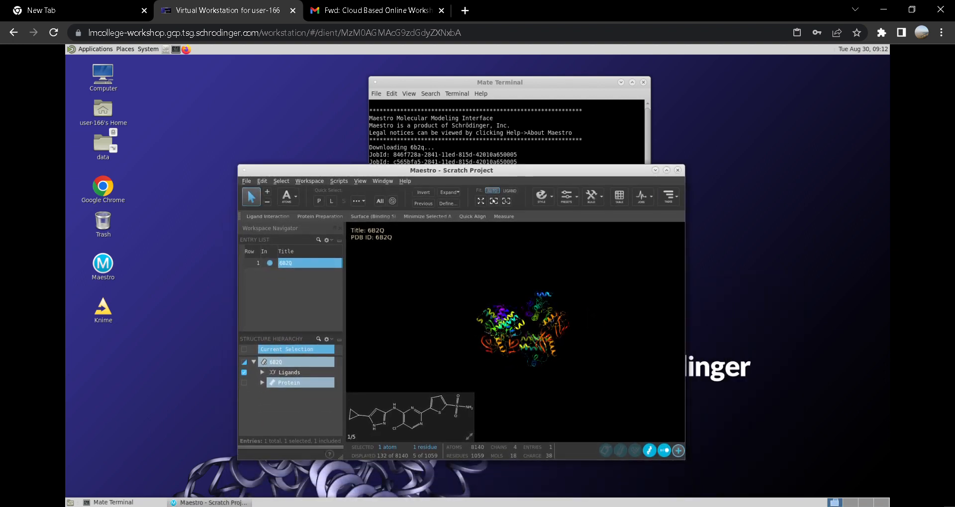
Import the structures from Input_ligands.smi in the Desktop/data/MTB_Workshop_Files folder
{"action": "left_click", "coordinate": [246, 181]}
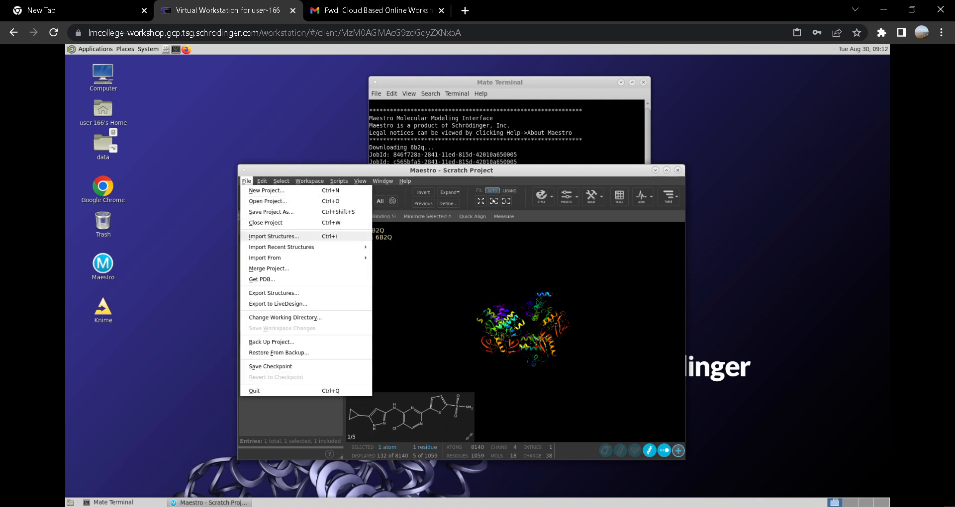
{"action": "left_click", "coordinate": [274, 236]}
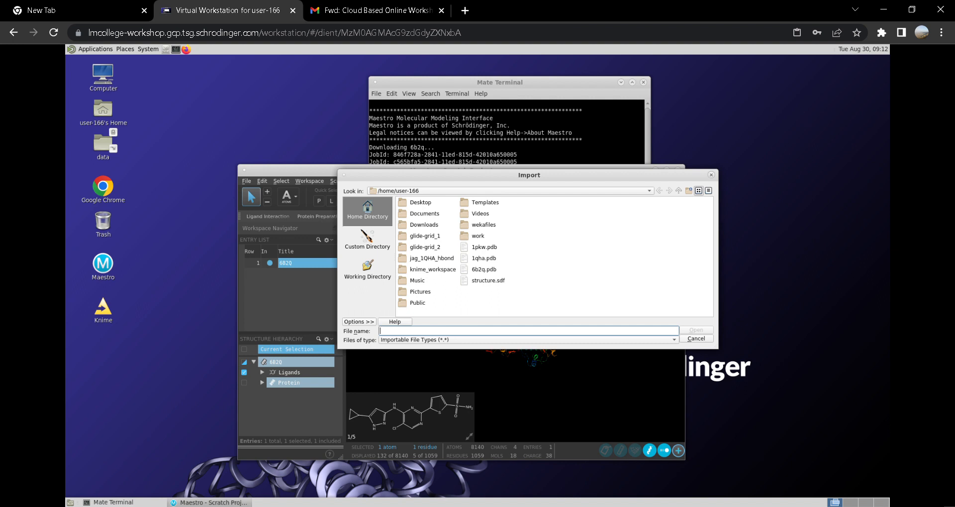
{"action": "left_click", "coordinate": [510, 191]}
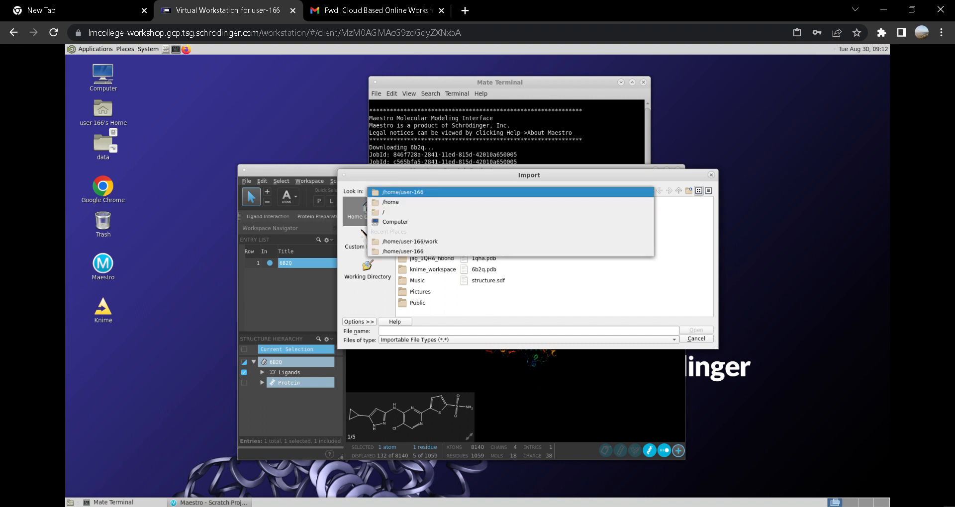
{"action": "left_click", "coordinate": [403, 192]}
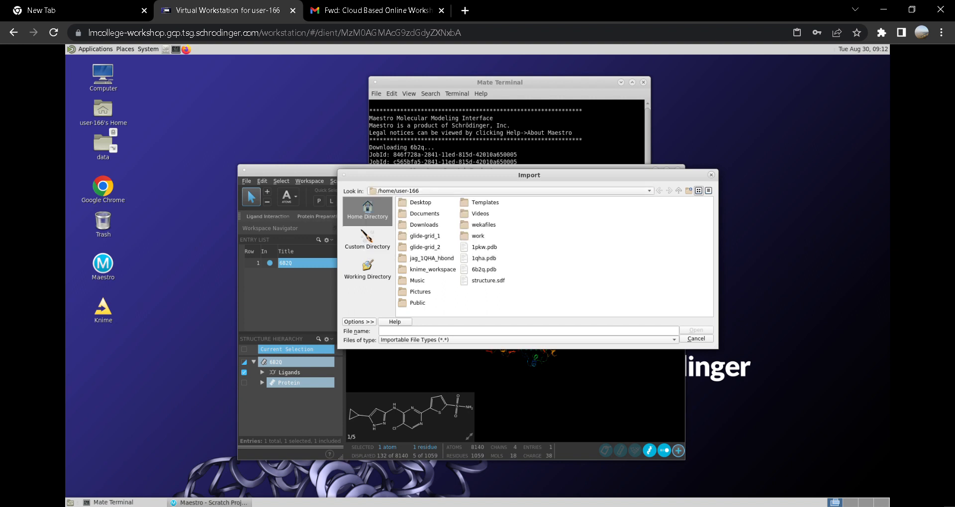
{"action": "left_click", "coordinate": [421, 202]}
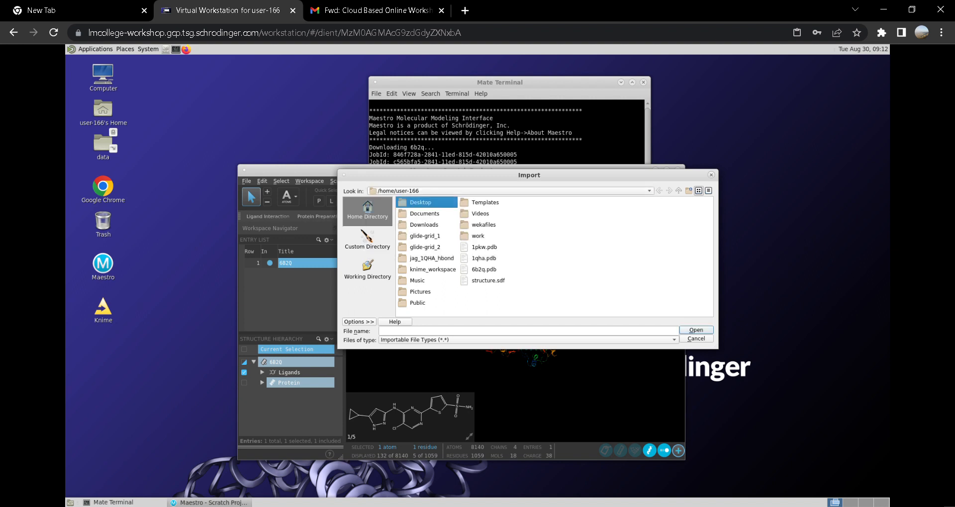
{"action": "double_click", "coordinate": [421, 202]}
{"action": "double_click", "coordinate": [415, 202]}
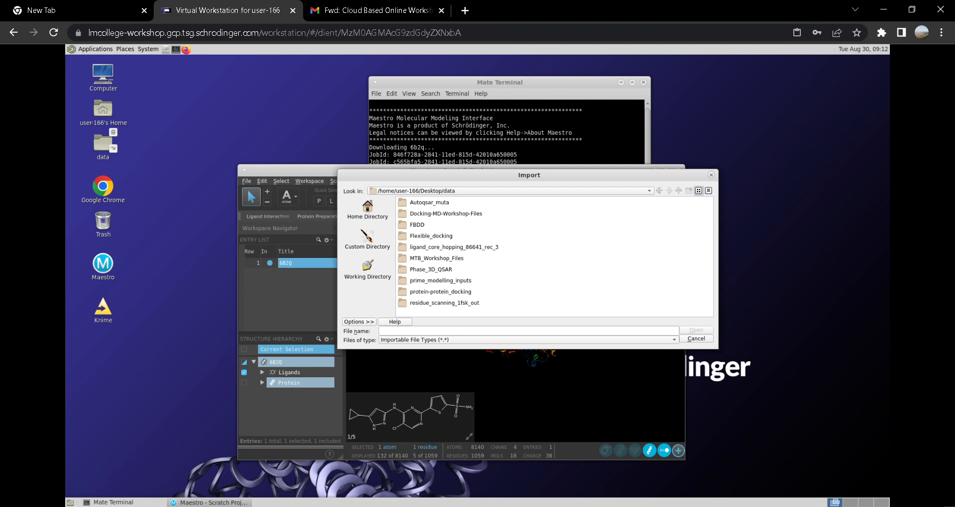
{"action": "double_click", "coordinate": [429, 258]}
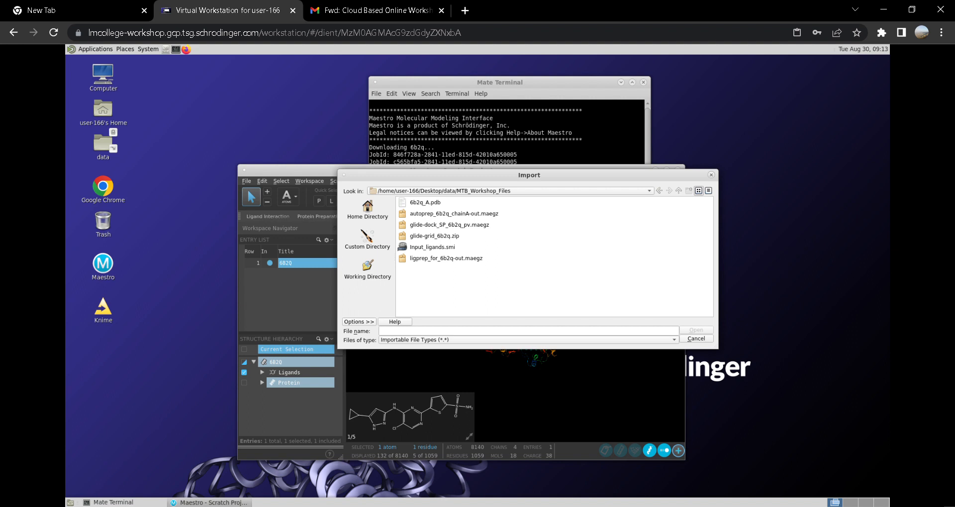
{"action": "double_click", "coordinate": [432, 247]}
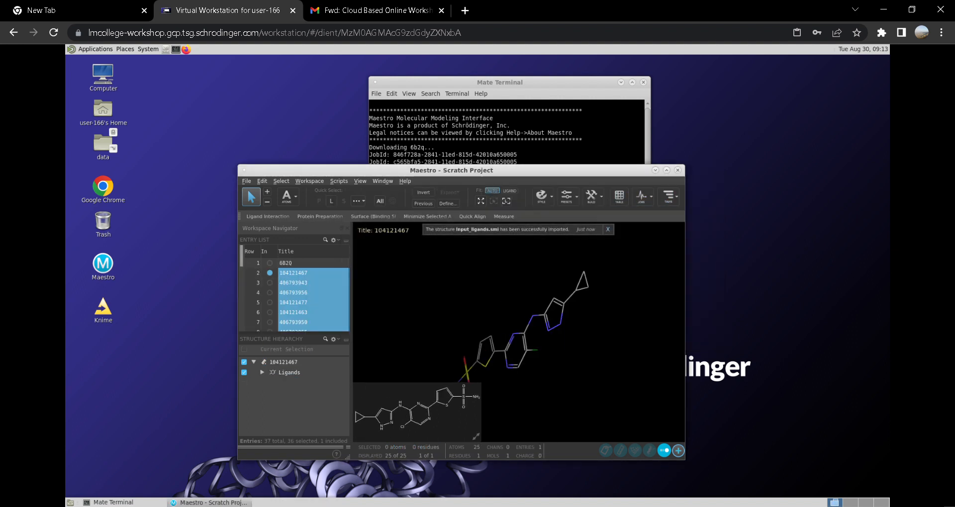
Maximize the Maestro window and display imported ligands 406793956, 104121463, 406793955 and 406793953 one at a time to examine their structures
{"action": "left_click", "coordinate": [666, 171]}
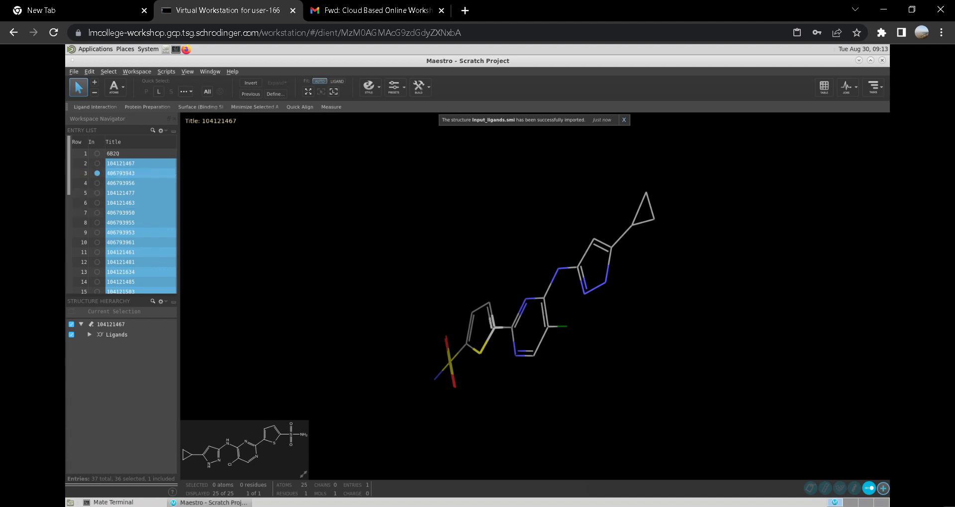
{"action": "left_click", "coordinate": [97, 183]}
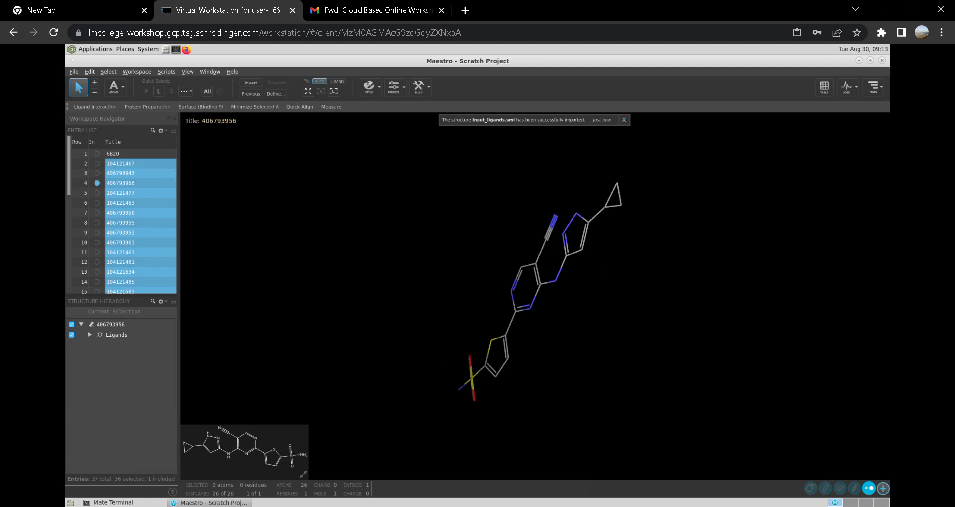
{"action": "left_click", "coordinate": [97, 203]}
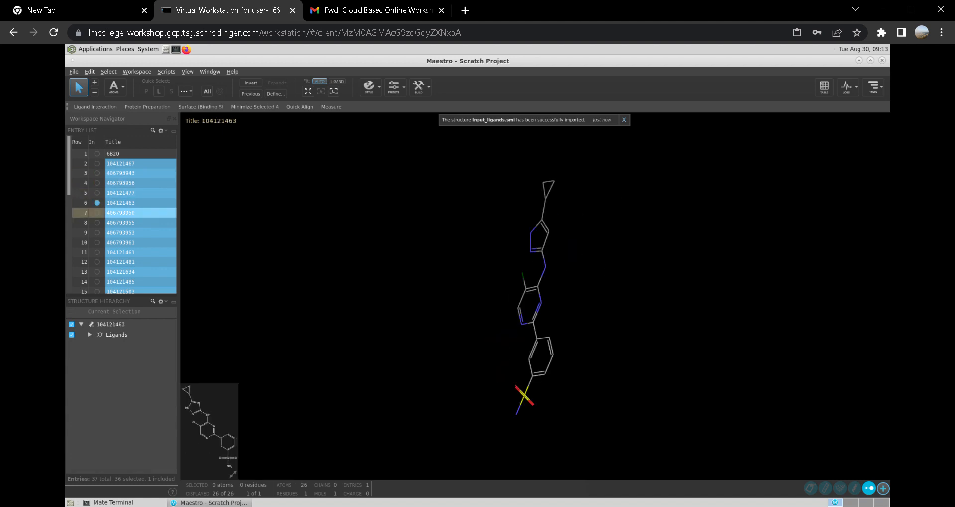
{"action": "left_click", "coordinate": [97, 222]}
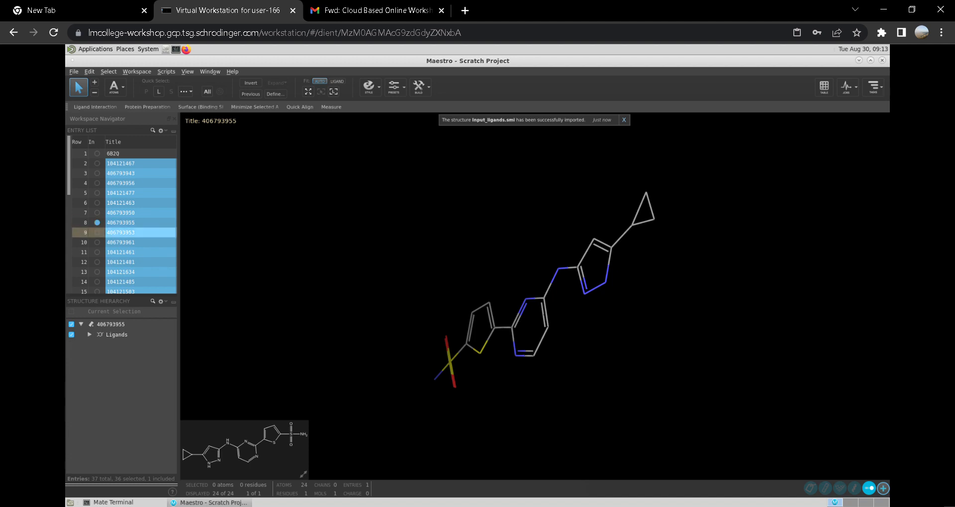
{"action": "left_click", "coordinate": [97, 232]}
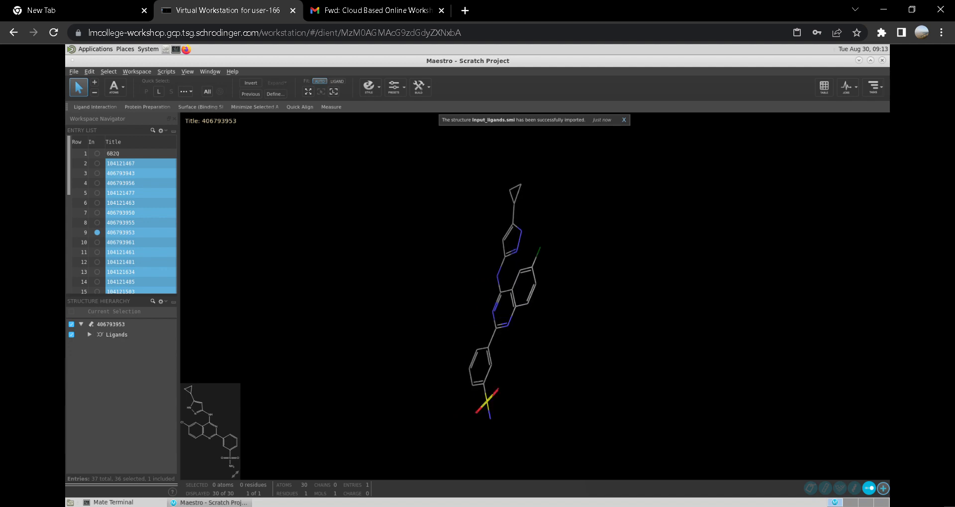
{"action": "scroll", "coordinate": [535, 297], "scroll_direction": "up", "scroll_amount": 3}
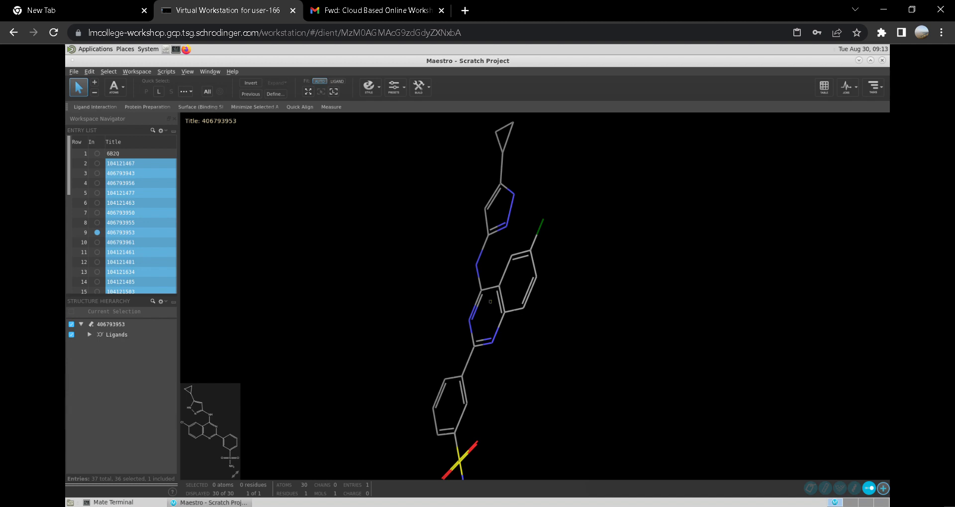
{"action": "left_click", "coordinate": [481, 290]}
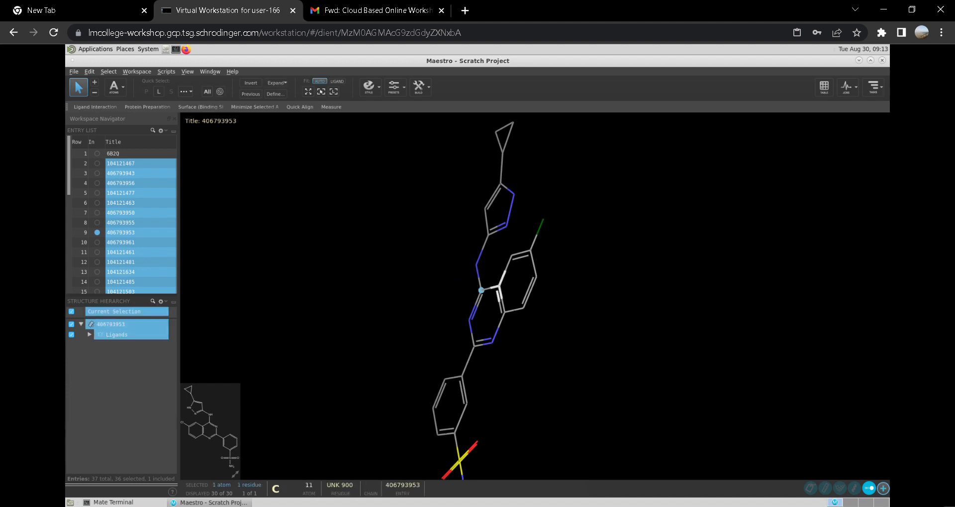
{"action": "key", "text": "Escape"}
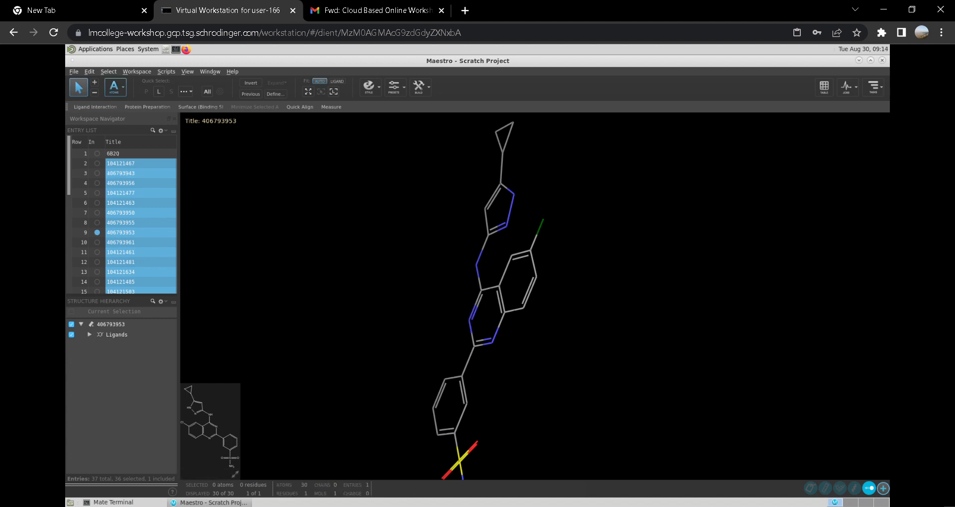
{"action": "left_click", "coordinate": [115, 87]}
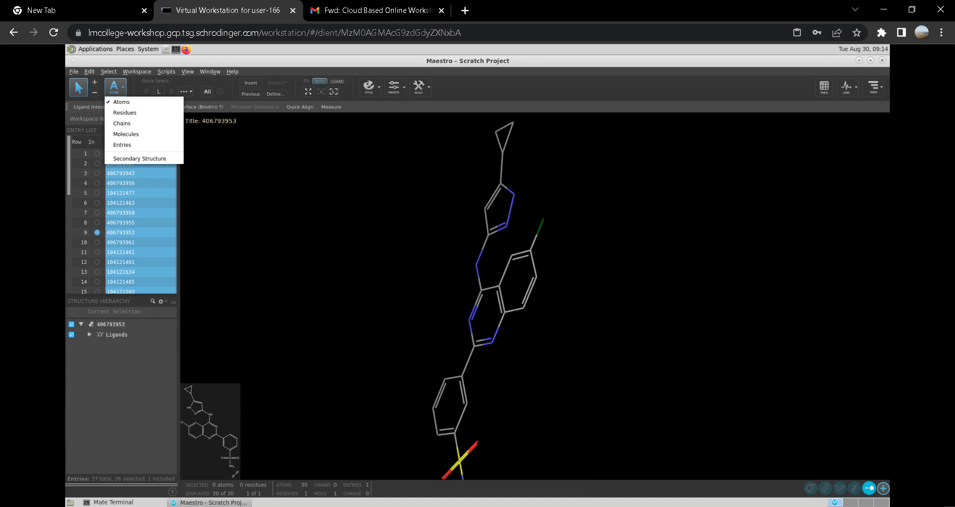
{"action": "key", "text": "Escape"}
Open the LigPrep application for preparing the imported ligands
{"action": "left_click", "coordinate": [874, 86]}
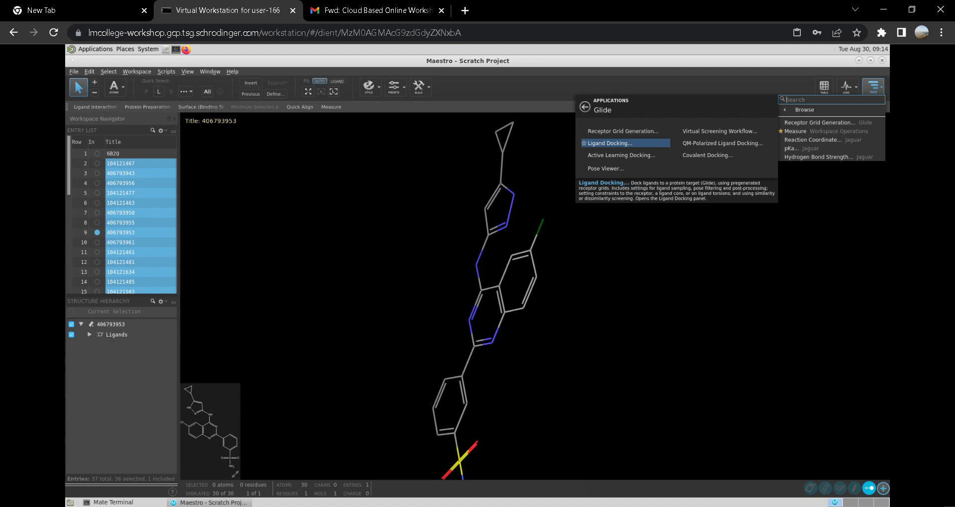
{"action": "left_click", "coordinate": [585, 107]}
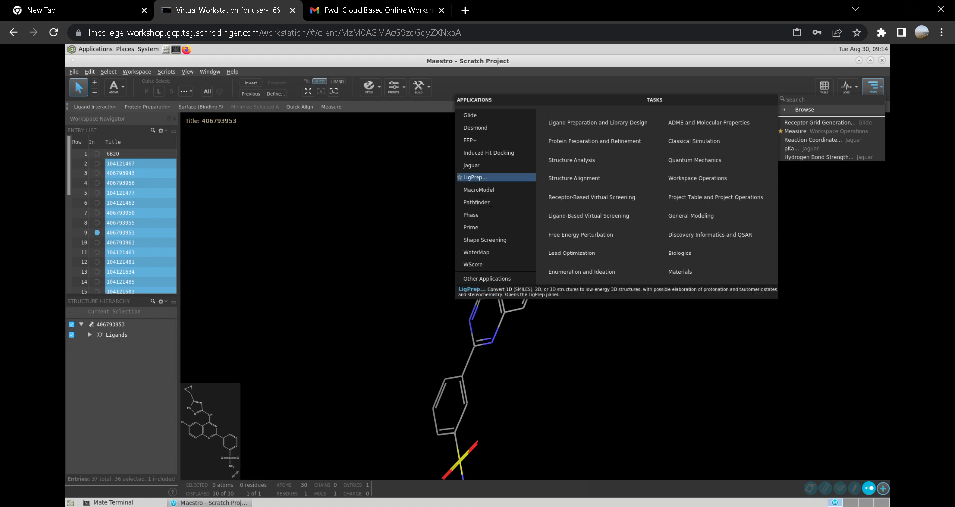
{"action": "left_click", "coordinate": [476, 178]}
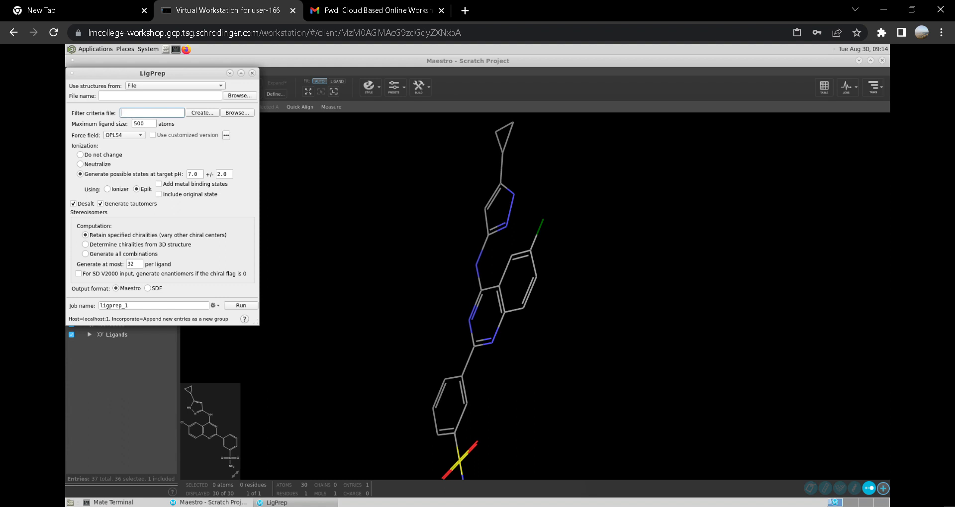
Use Input_ligands.smi from the Desktop/data/MTB_Workshop_Files folder as the LigPrep structure input file
{"action": "left_click", "coordinate": [176, 86]}
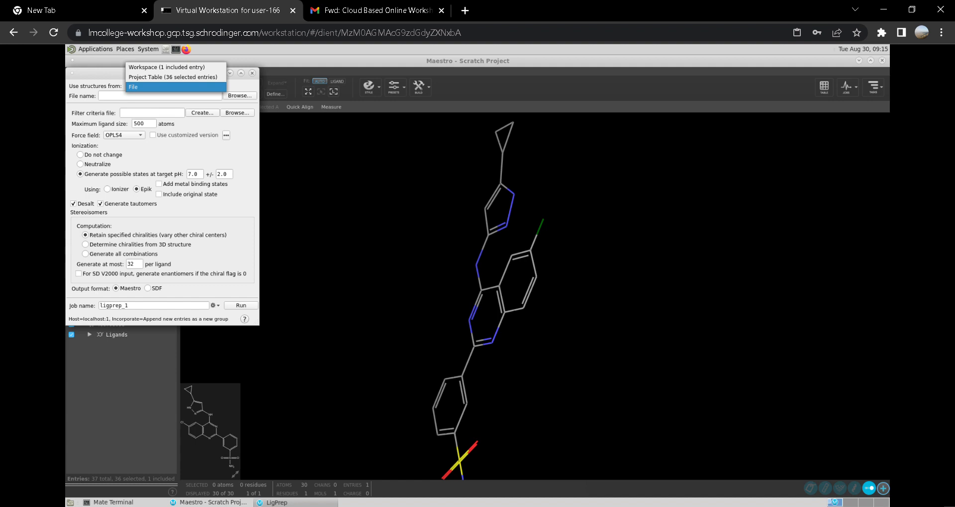
{"action": "left_click", "coordinate": [175, 87]}
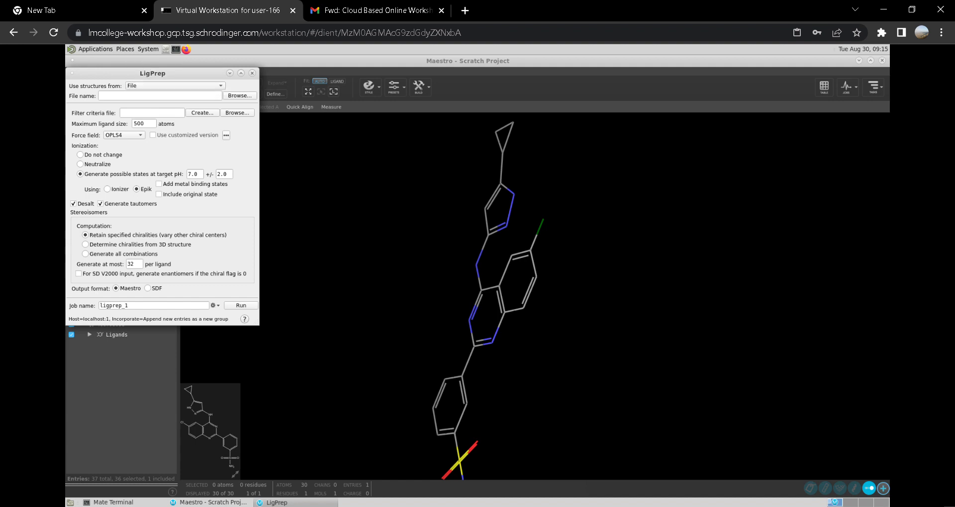
{"action": "left_click", "coordinate": [241, 96]}
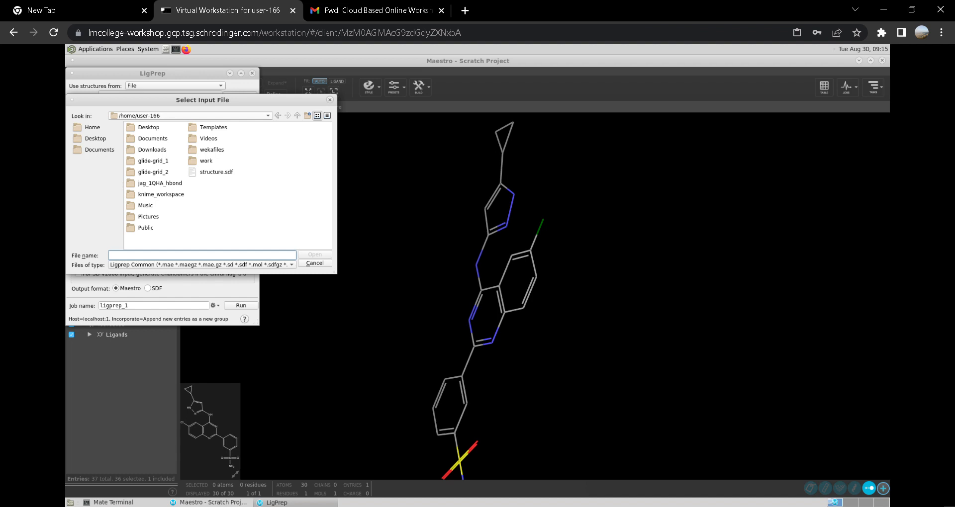
{"action": "left_click", "coordinate": [191, 115]}
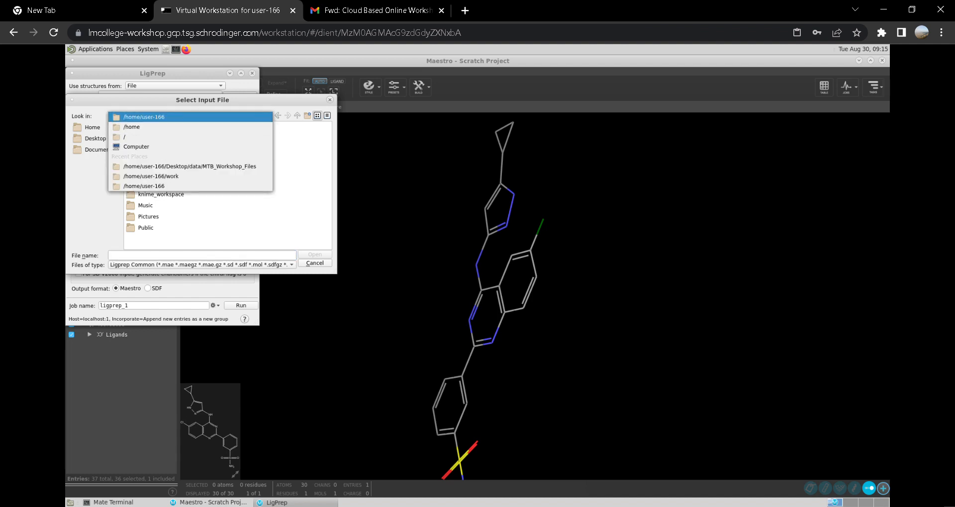
{"action": "left_click", "coordinate": [144, 117]}
{"action": "double_click", "coordinate": [148, 127]}
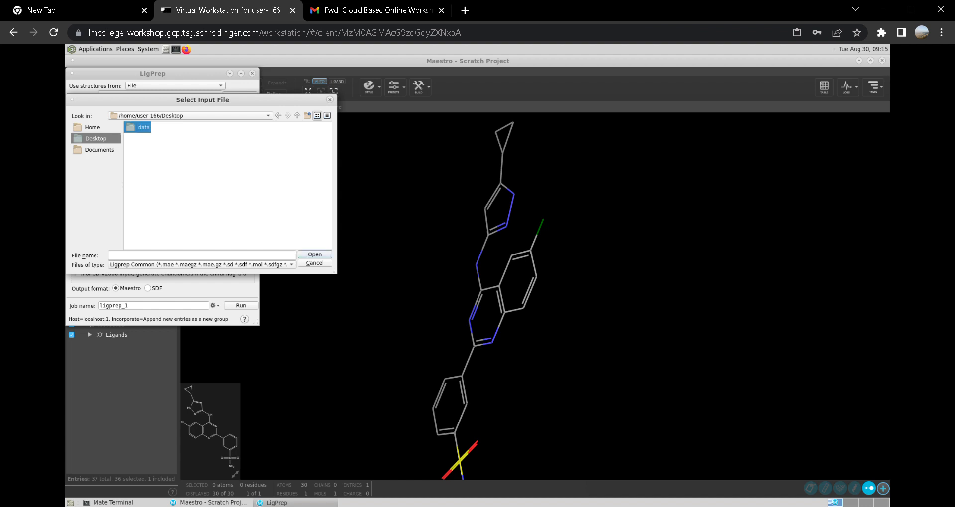
{"action": "double_click", "coordinate": [144, 128]}
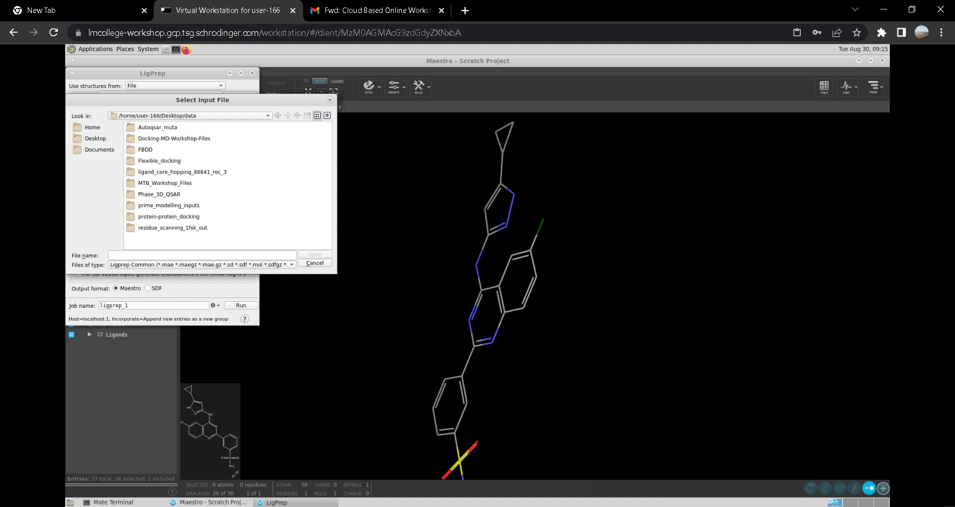
{"action": "double_click", "coordinate": [159, 183]}
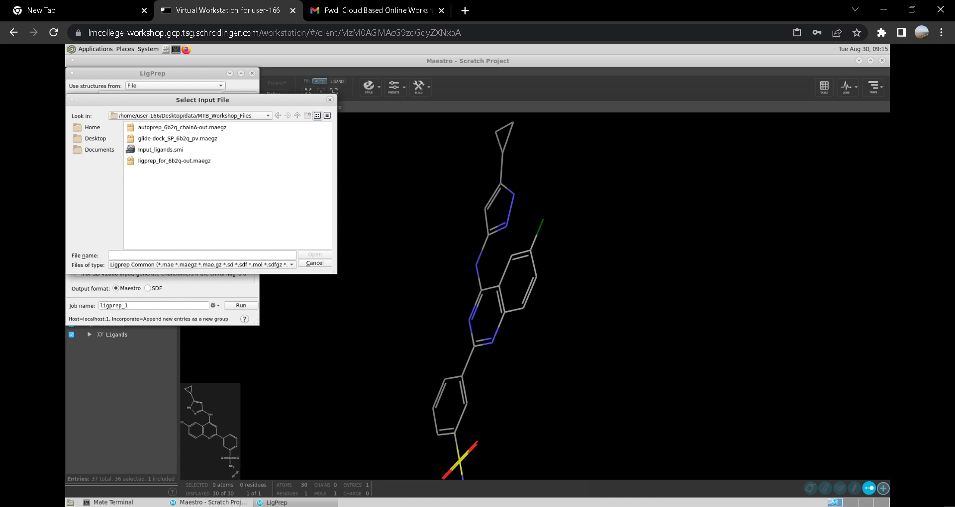
{"action": "double_click", "coordinate": [161, 150]}
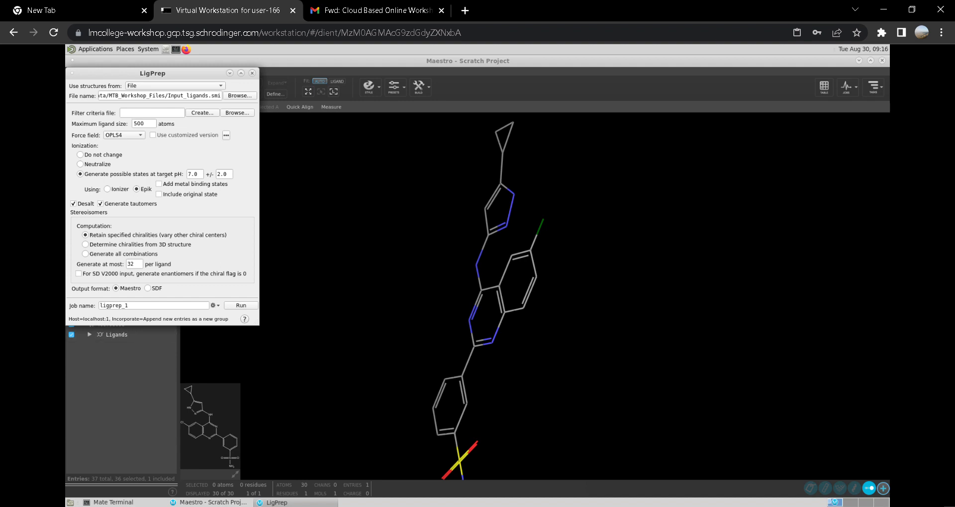
Limit the generated stereoisomers to at most 1 per ligand
{"action": "left_click", "coordinate": [138, 263]}
{"action": "key", "text": "BackSpace"}
{"action": "key", "text": "BackSpace"}
Run the ligprep_1 job on the cpu host with 5 processors and check the job monitor
{"action": "left_click", "coordinate": [213, 305]}
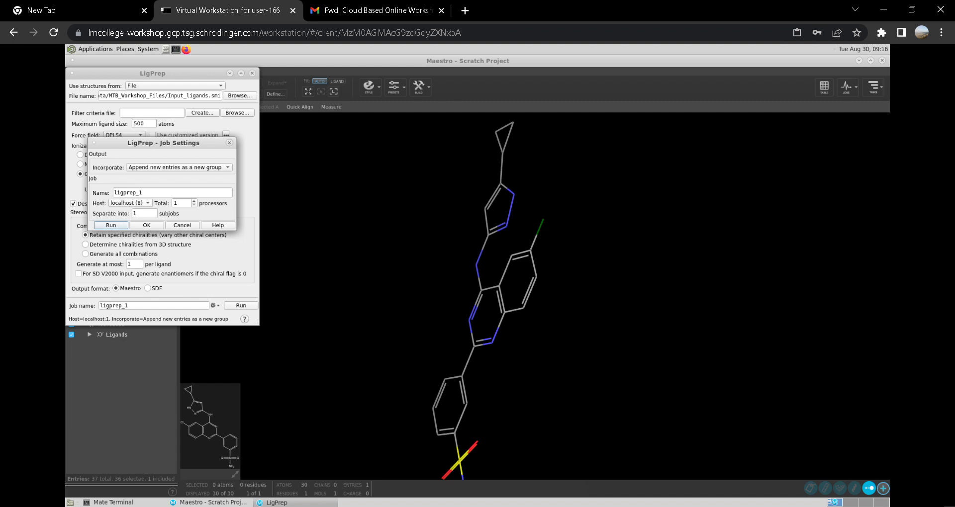
{"action": "left_click", "coordinate": [131, 203]}
{"action": "left_click", "coordinate": [131, 214]}
{"action": "left_click", "coordinate": [181, 203]}
{"action": "type", "text": "5"}
{"action": "key", "text": "Return"}
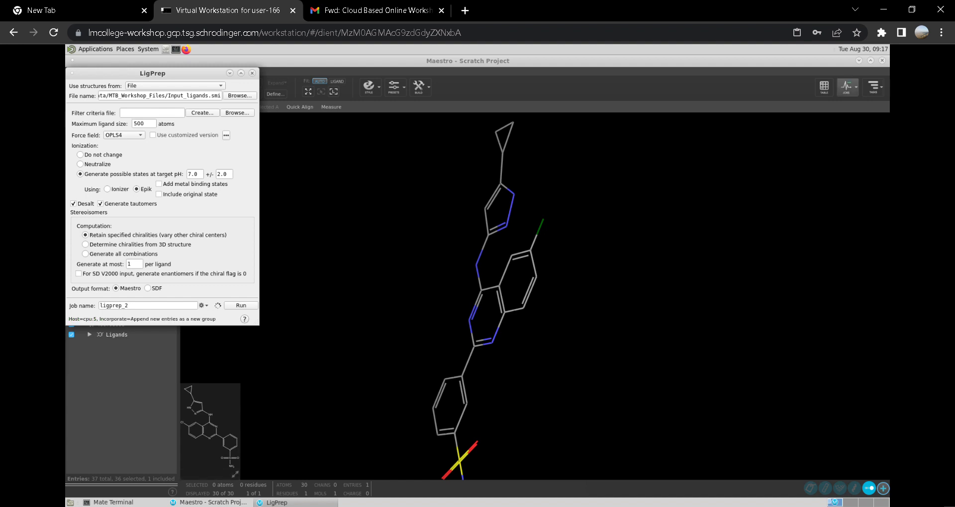
{"action": "left_click", "coordinate": [847, 87]}
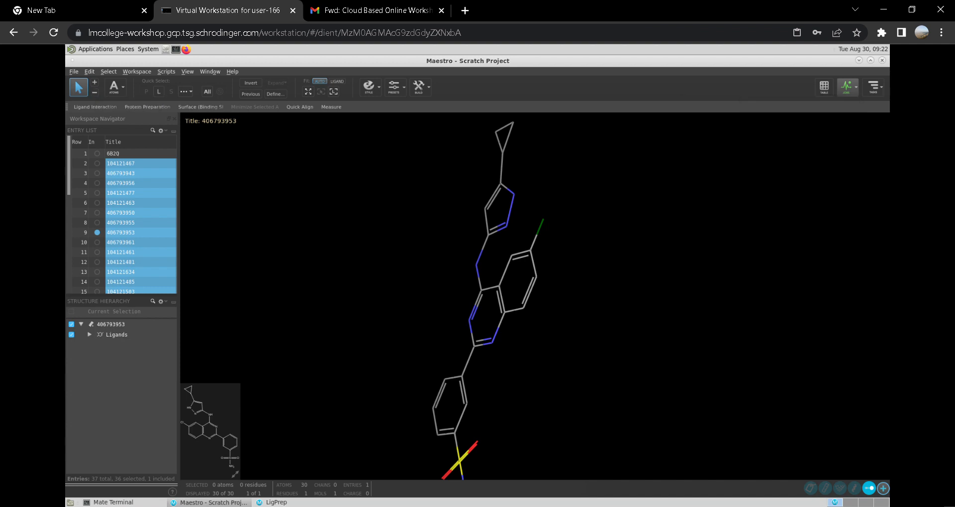
Try the Residues and Secondary Structure selection scopes and switch the scope to Molecules
{"action": "left_click", "coordinate": [116, 87]}
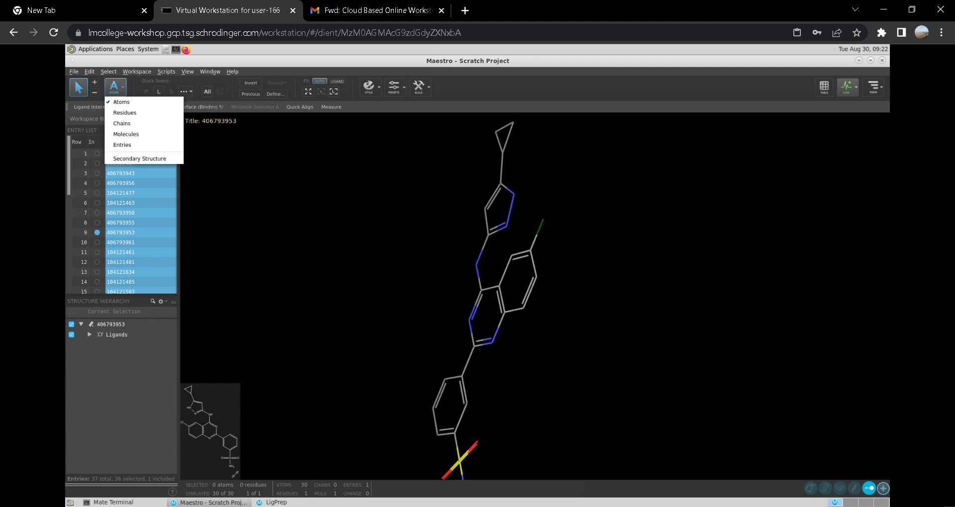
{"action": "left_click", "coordinate": [122, 111]}
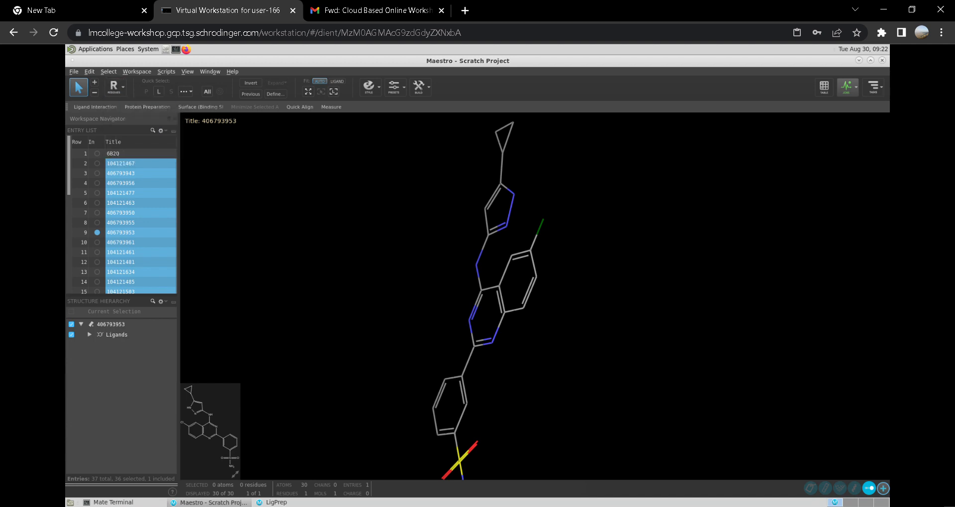
{"action": "left_click", "coordinate": [115, 88]}
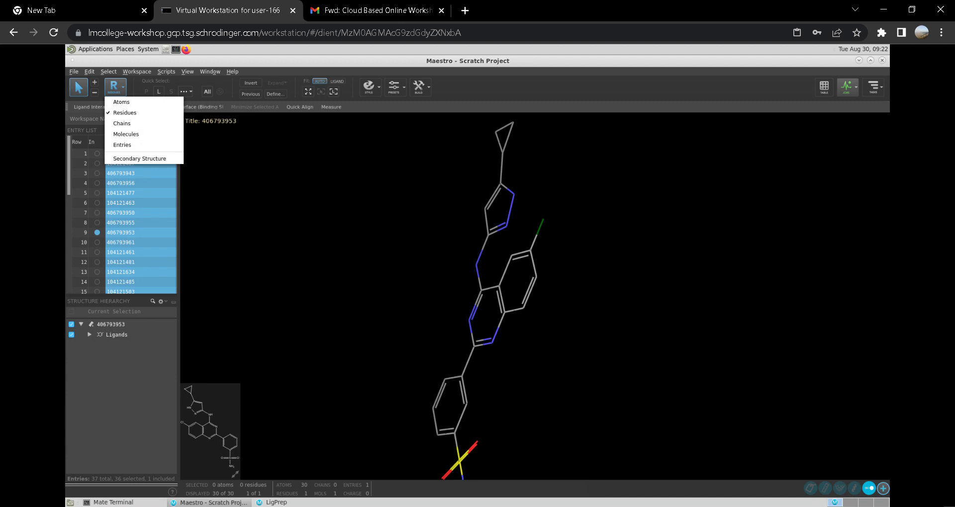
{"action": "left_click", "coordinate": [140, 158]}
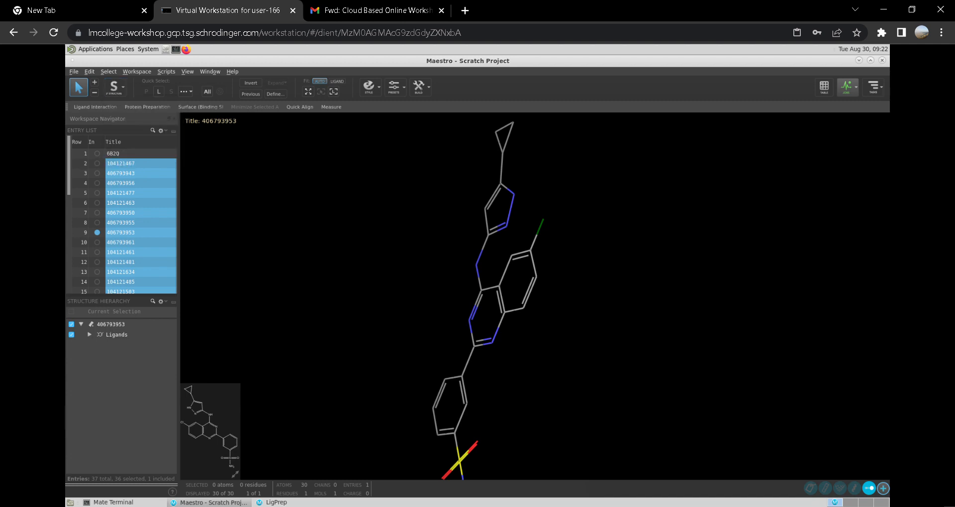
{"action": "left_click", "coordinate": [115, 87]}
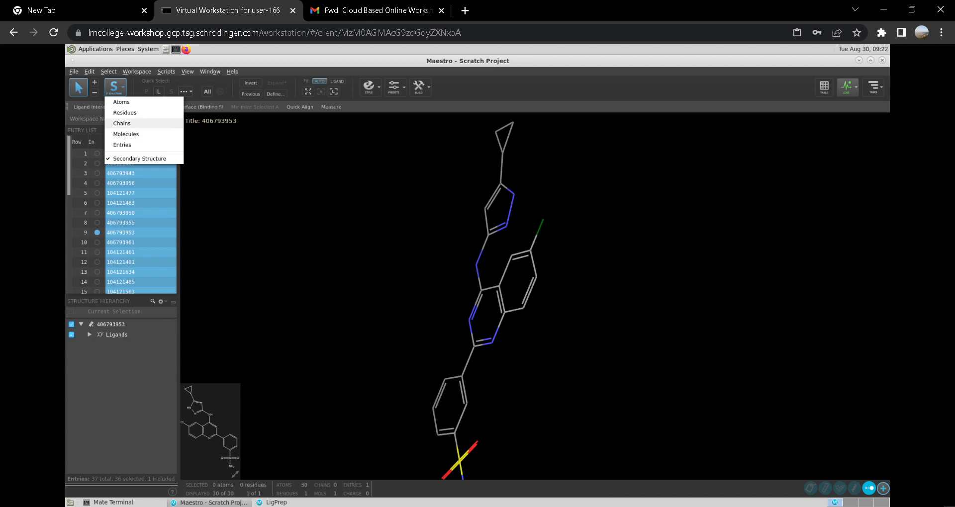
{"action": "left_click", "coordinate": [126, 134]}
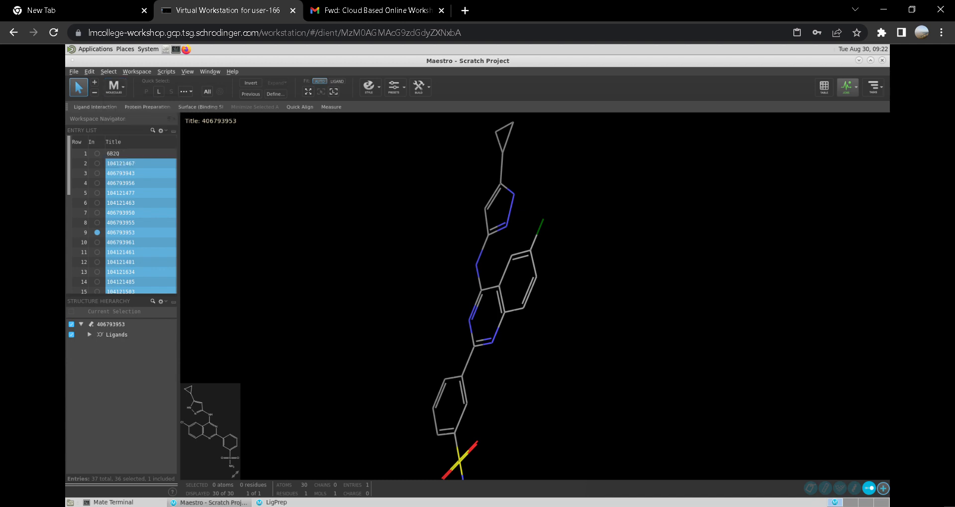
Select the whole molecule of ligand 406793953 in the workspace twice, clearing the selection each time
{"action": "left_click_drag", "start_coordinate": [472, 233], "coordinate": [423, 282]}
{"action": "left_click", "coordinate": [476, 264]}
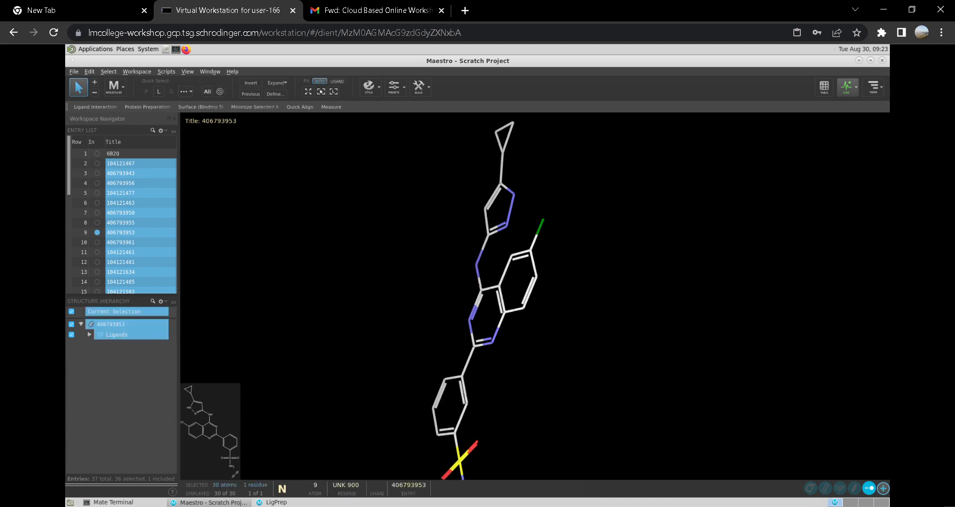
{"action": "key", "text": "Escape"}
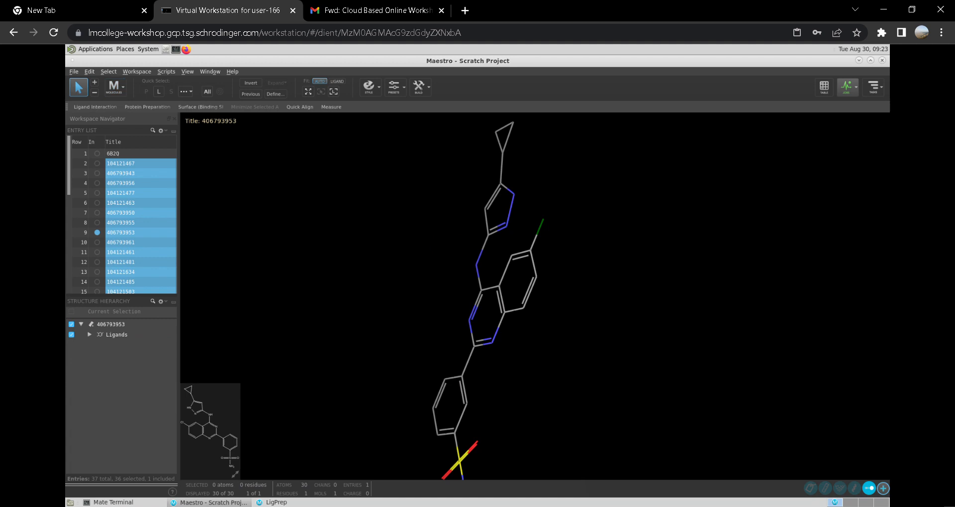
{"action": "left_click", "coordinate": [502, 153]}
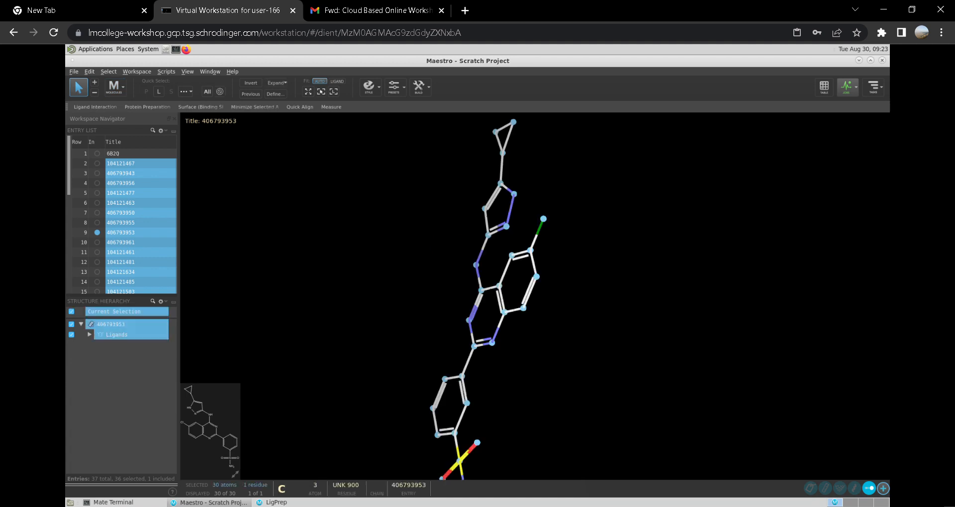
{"action": "key", "text": "Escape"}
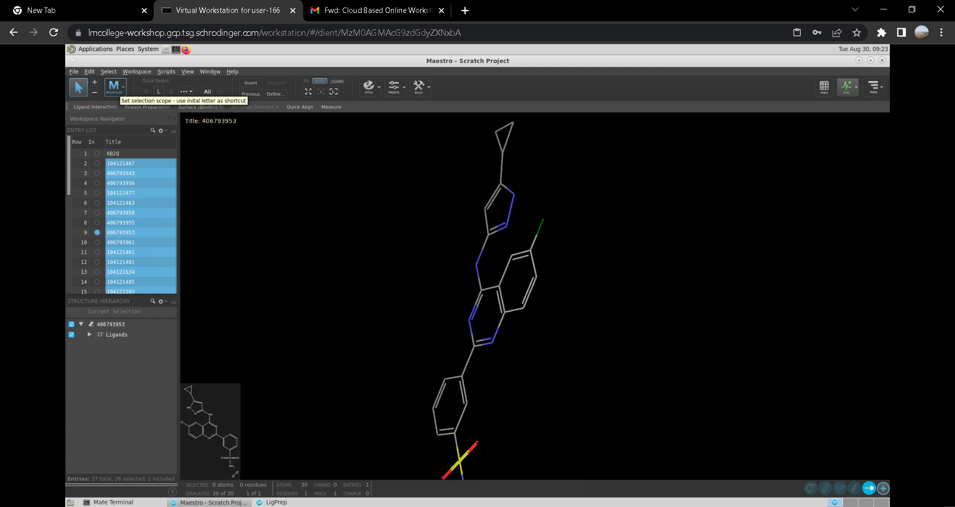
Switch the selection scope to Entries and back to Molecules
{"action": "left_click", "coordinate": [122, 88]}
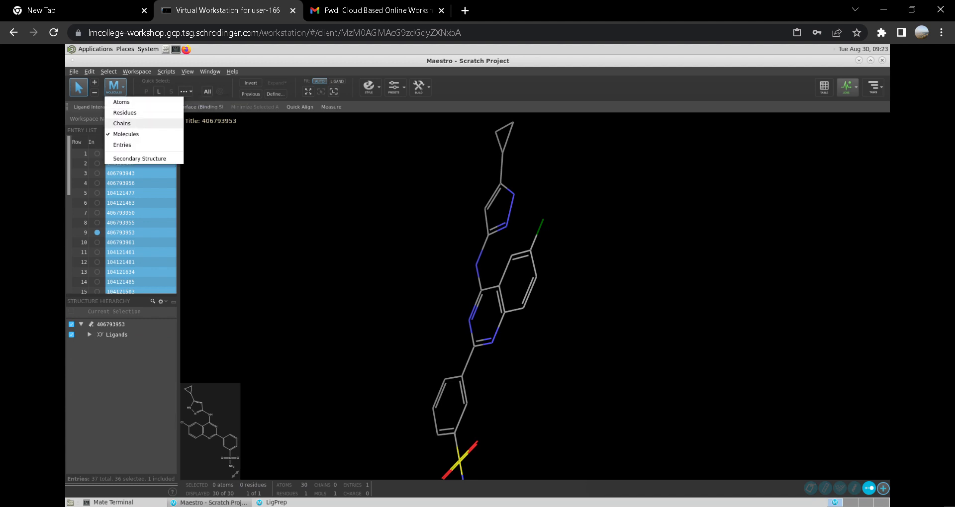
{"action": "left_click", "coordinate": [122, 145]}
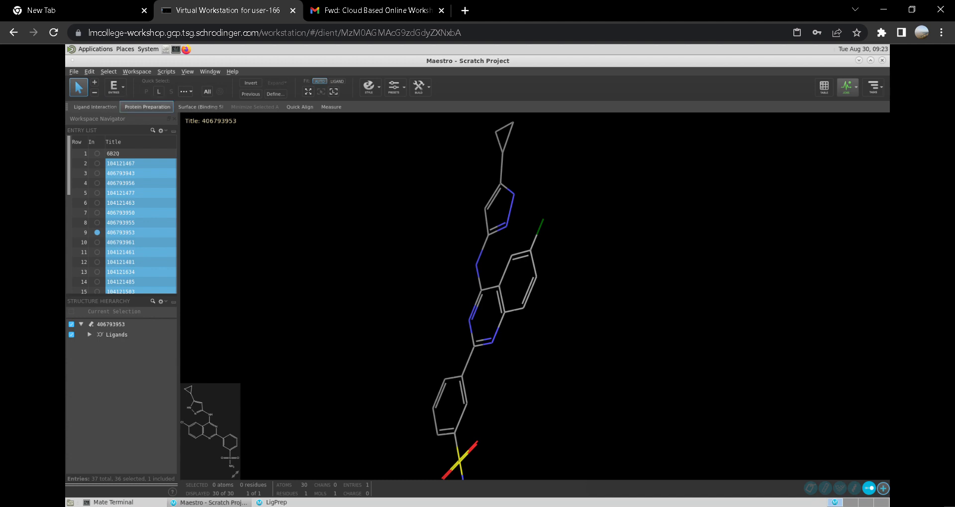
{"action": "left_click", "coordinate": [115, 87]}
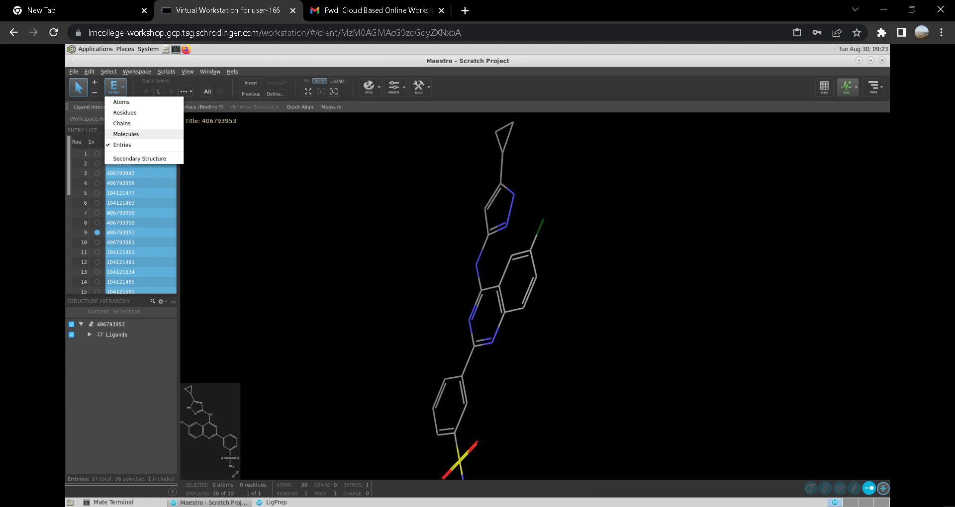
{"action": "left_click", "coordinate": [124, 134]}
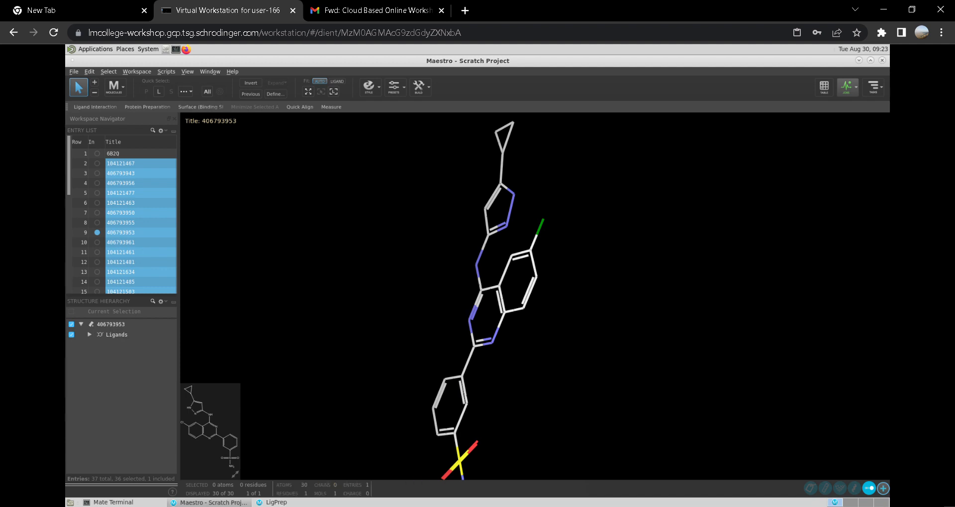
Restore the selection scope to Atoms and look through the predefined object sets available for quick selection
{"action": "scroll", "coordinate": [488, 301], "scroll_direction": "down", "scroll_amount": 3}
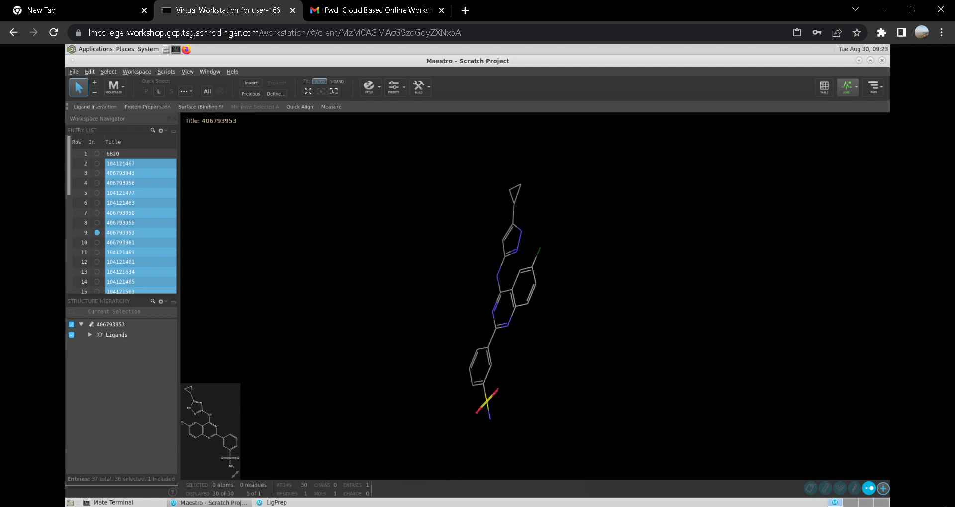
{"action": "right_click", "coordinate": [563, 255]}
{"action": "key", "text": "Escape"}
{"action": "left_click", "coordinate": [113, 86]}
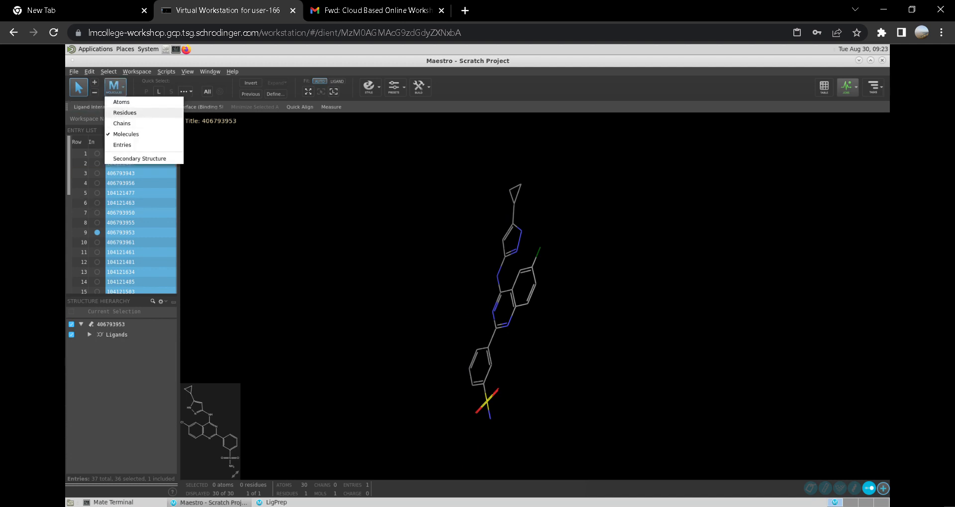
{"action": "left_click", "coordinate": [122, 102]}
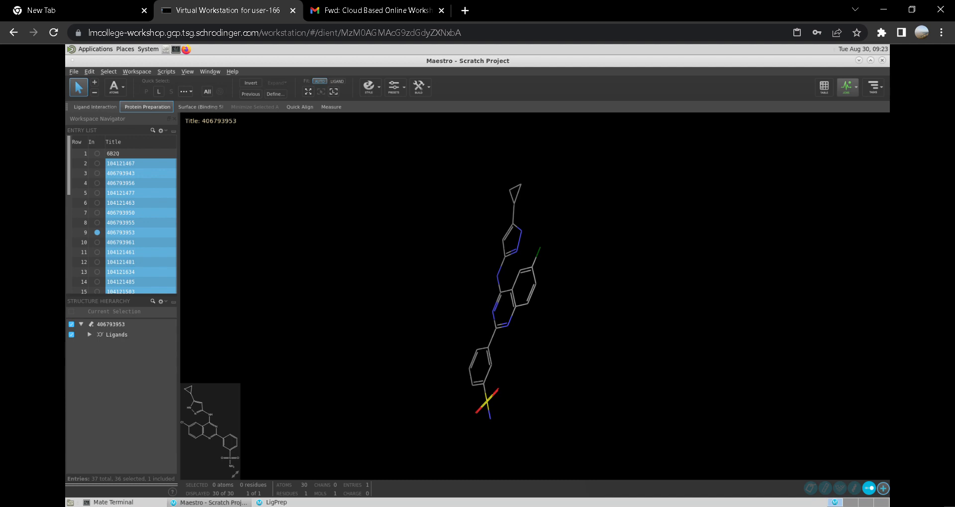
{"action": "left_click", "coordinate": [185, 92]}
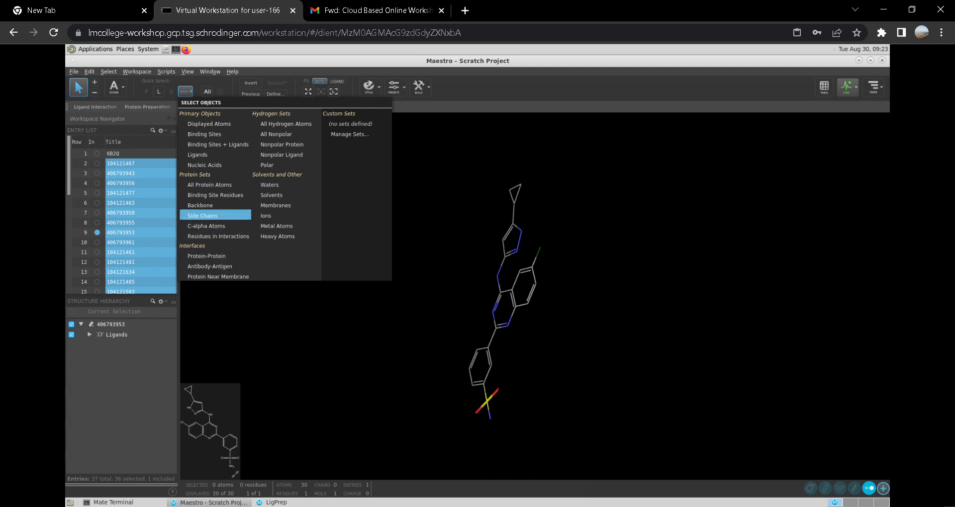
{"action": "key", "text": "Escape"}
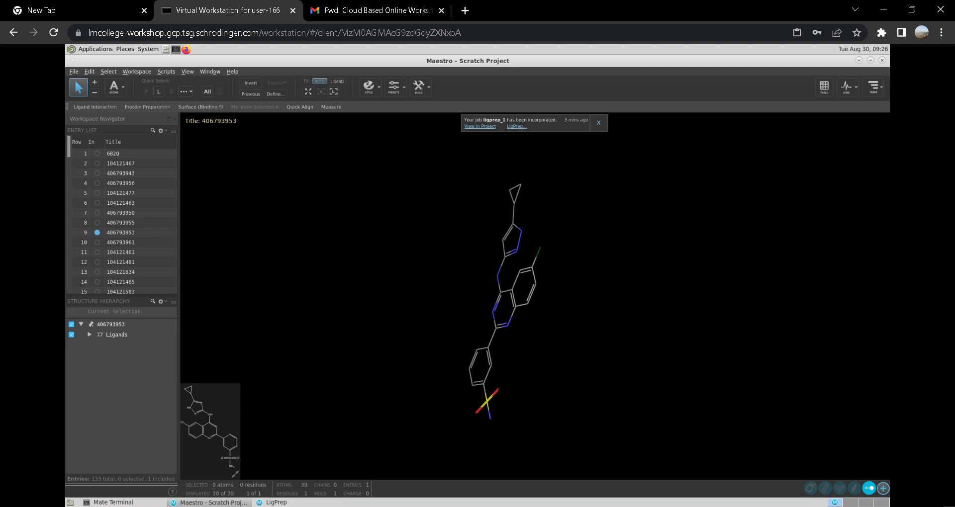
Examine the entry list, comparing the original ligands with the prepared structures in the ligprep_1-out1 group
{"action": "scroll", "coordinate": [125, 209], "scroll_direction": "down", "scroll_amount": 10}
{"action": "scroll", "coordinate": [125, 223], "scroll_direction": "down", "scroll_amount": 3}
{"action": "scroll", "coordinate": [124, 223], "scroll_direction": "up", "scroll_amount": 2}
{"action": "scroll", "coordinate": [125, 223], "scroll_direction": "down", "scroll_amount": 20}
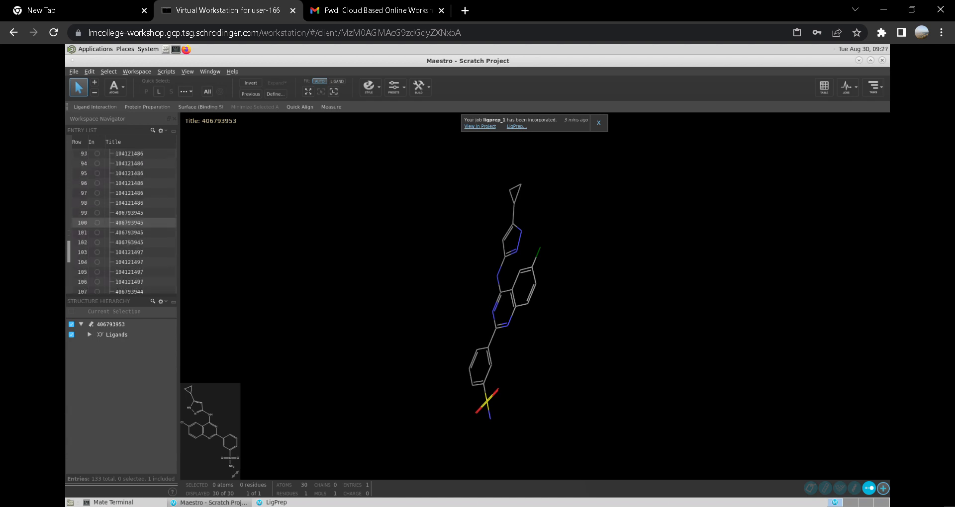
{"action": "scroll", "coordinate": [124, 223], "scroll_direction": "up", "scroll_amount": 20}
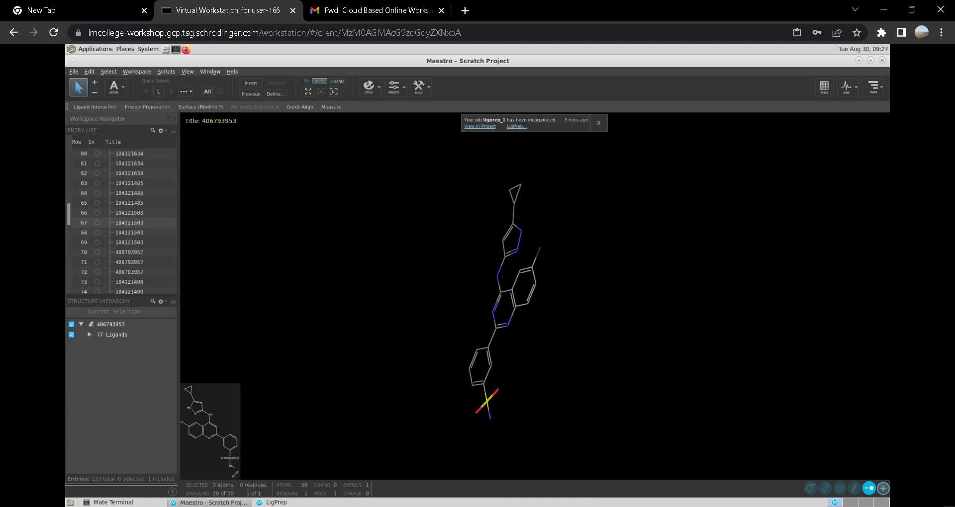
{"action": "scroll", "coordinate": [124, 223], "scroll_direction": "up", "scroll_amount": 4}
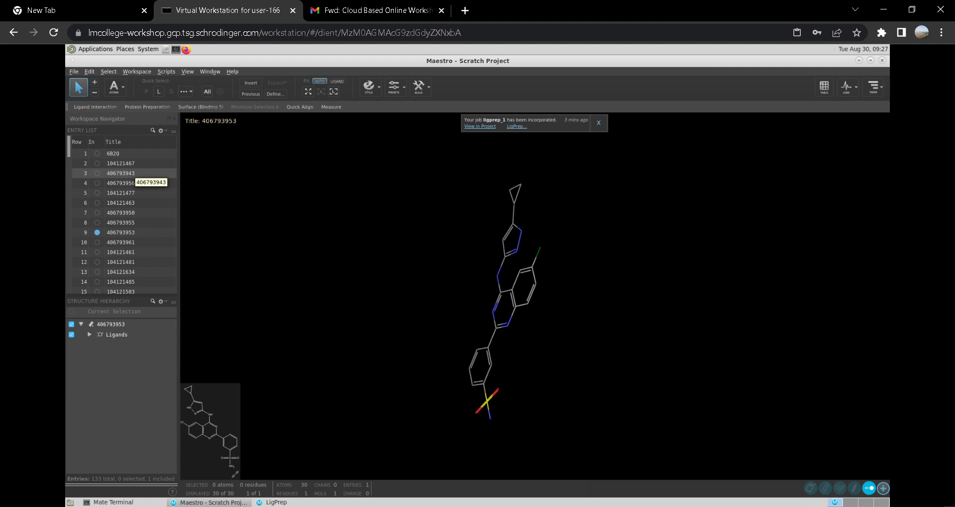
{"action": "scroll", "coordinate": [125, 183], "scroll_direction": "down", "scroll_amount": 12}
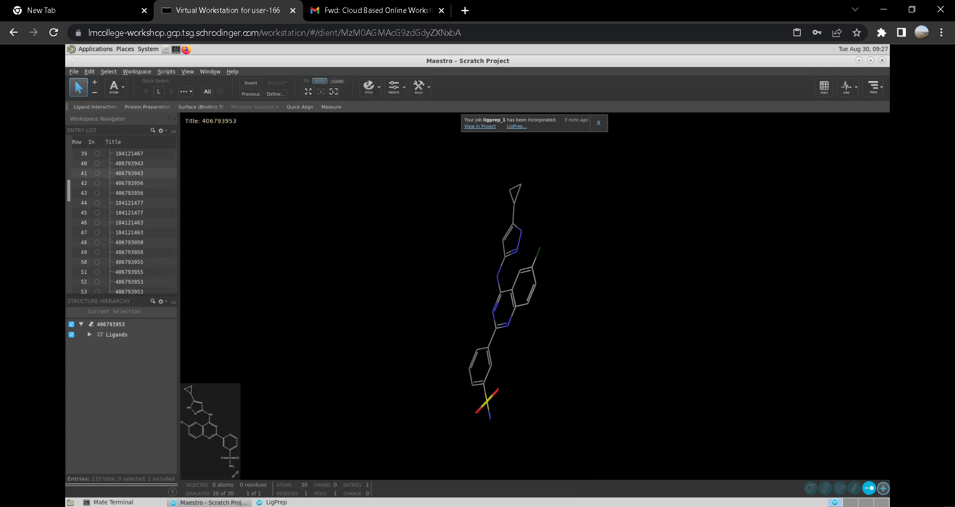
{"action": "scroll", "coordinate": [124, 173], "scroll_direction": "up", "scroll_amount": 3}
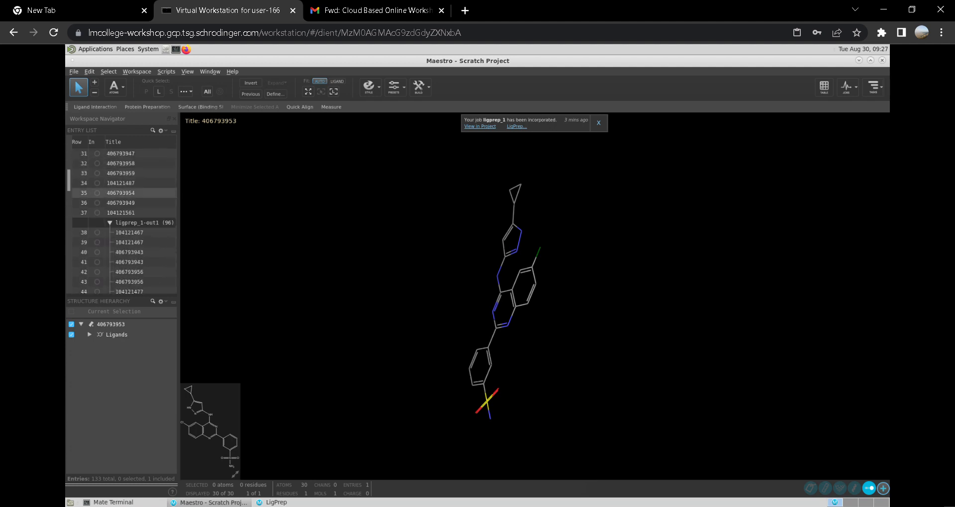
Show the second prepared structure of ligand 104121477 from the ligprep_1-out1 group in the workspace
{"action": "scroll", "coordinate": [97, 252], "scroll_direction": "down", "scroll_amount": 2}
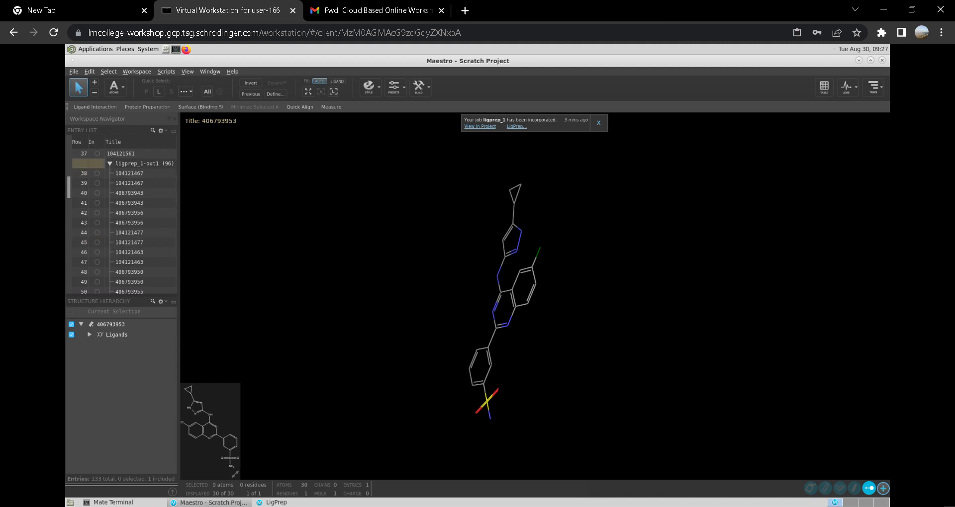
{"action": "left_click", "coordinate": [97, 242]}
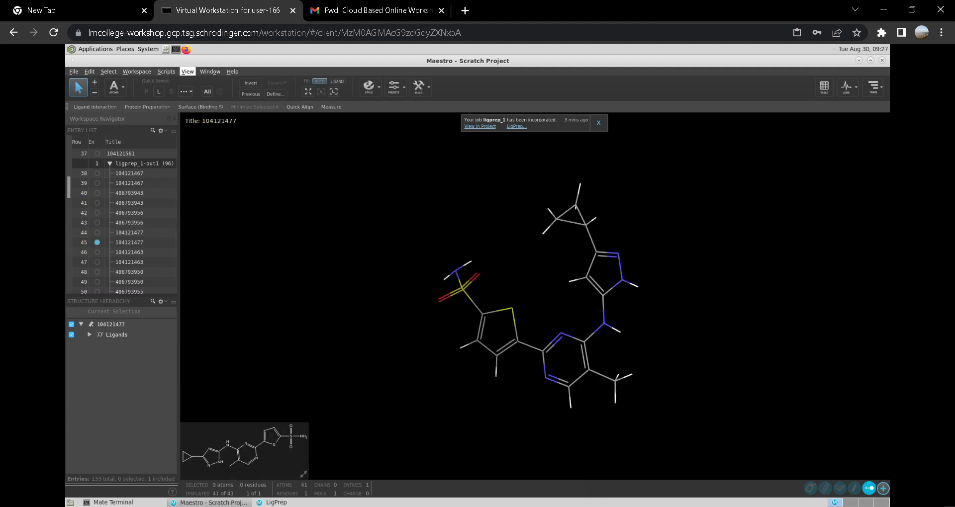
{"action": "left_click", "coordinate": [188, 71]}
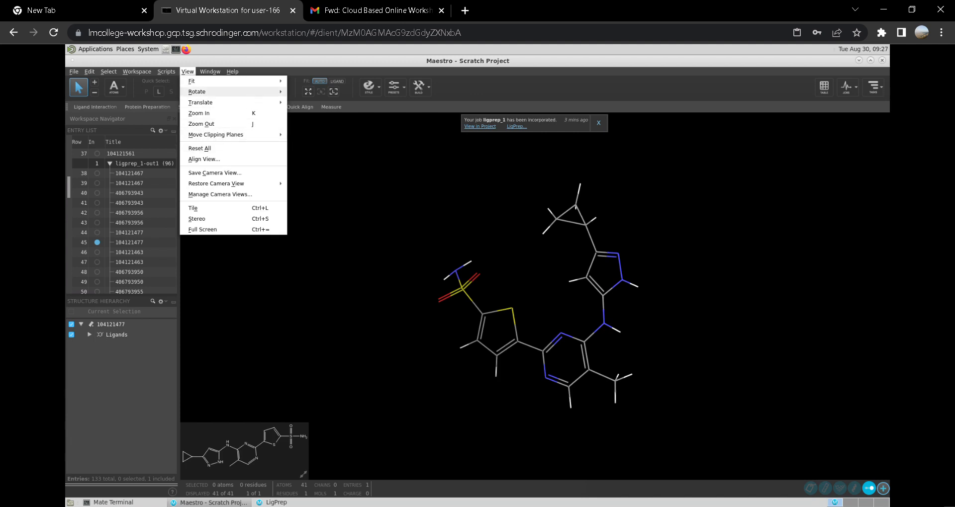
{"action": "mouse_move", "coordinate": [199, 92]}
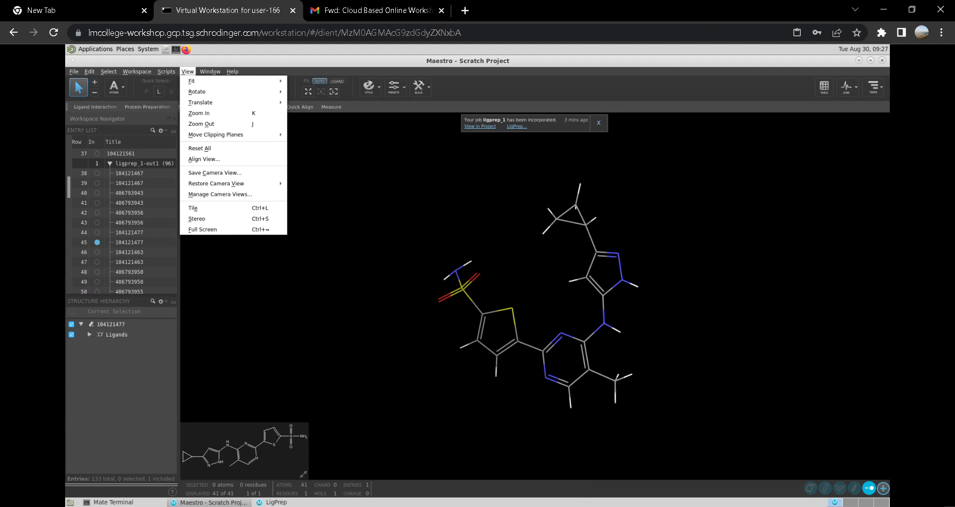
{"action": "mouse_move", "coordinate": [166, 72]}
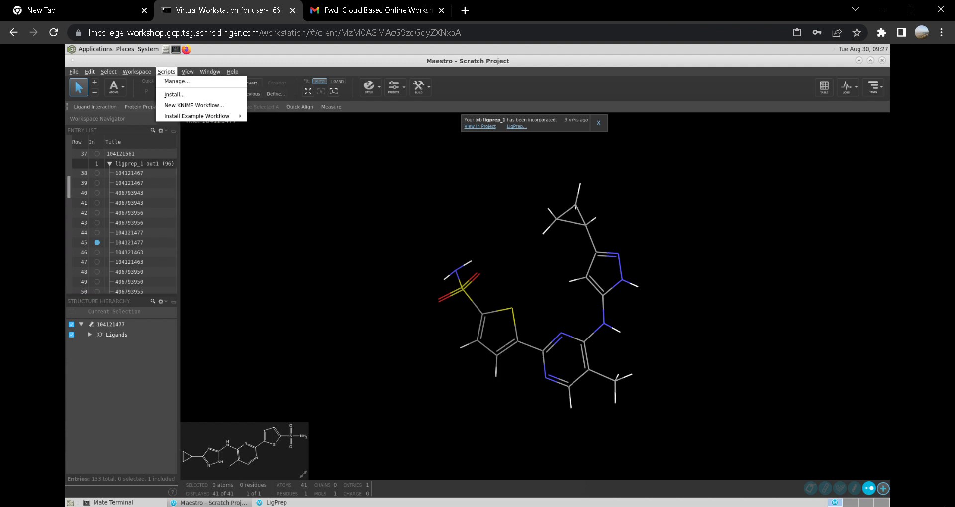
{"action": "mouse_move", "coordinate": [137, 71]}
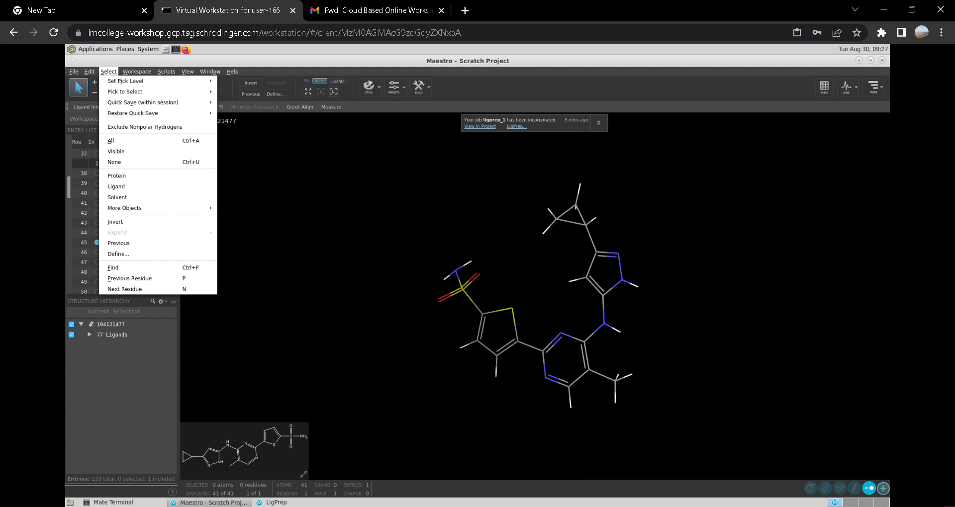
{"action": "left_click", "coordinate": [207, 267]}
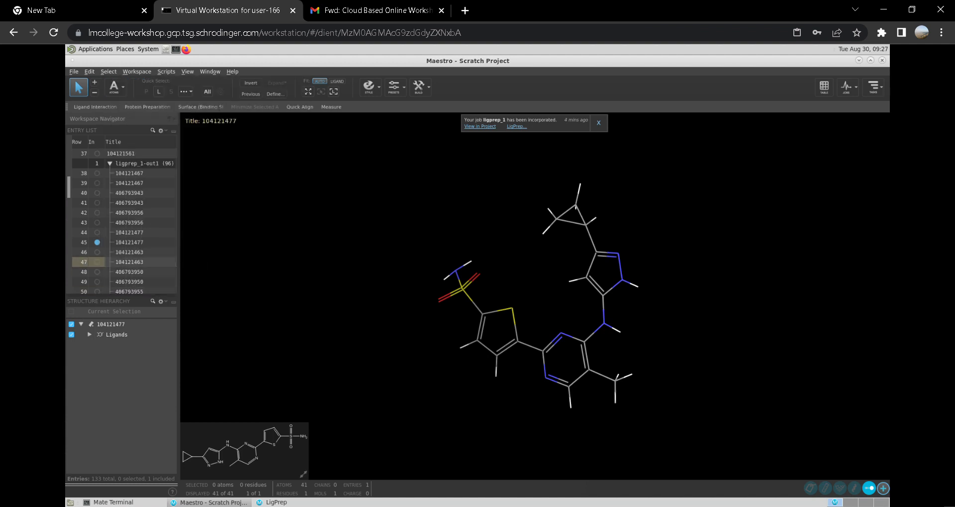
{"action": "right_click", "coordinate": [106, 229]}
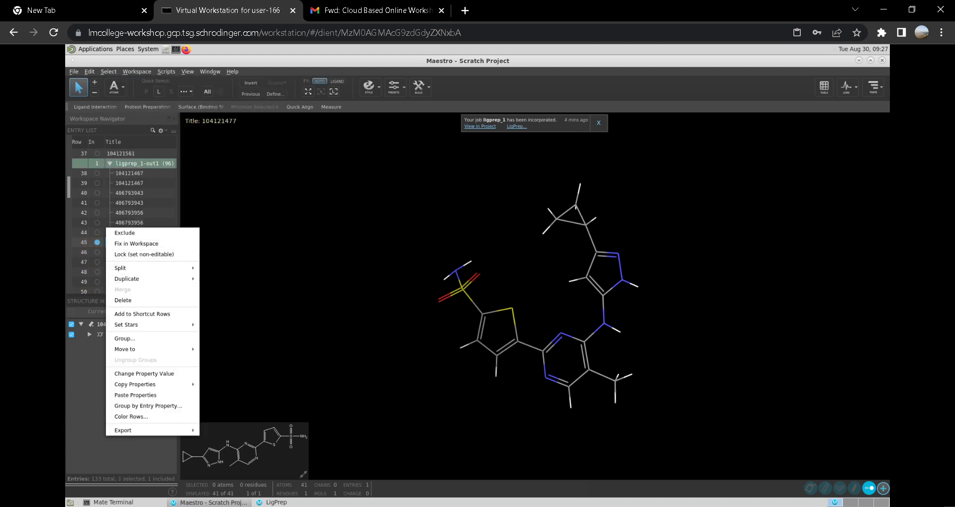
{"action": "left_click", "coordinate": [97, 233]}
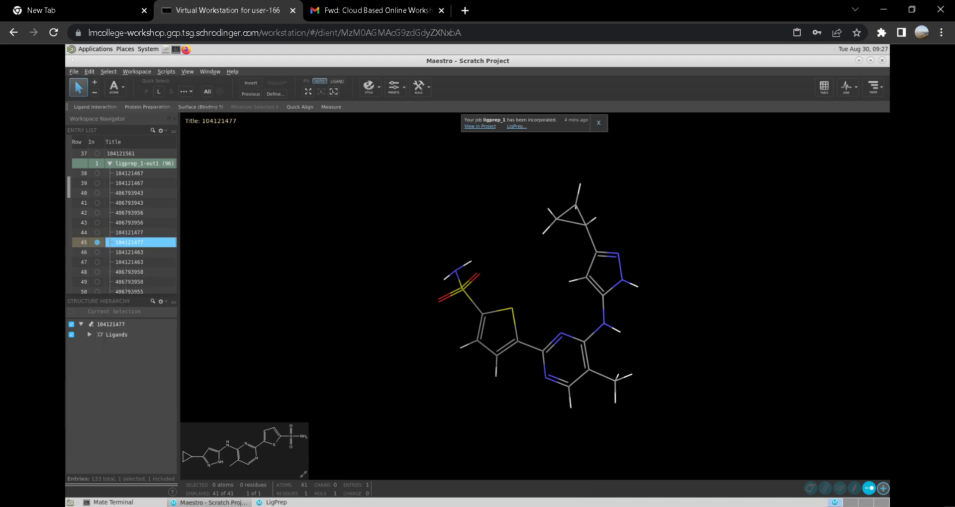
Show the two prepared structures of ligand 104121463 in the workspace one after the other
{"action": "left_click", "coordinate": [97, 252]}
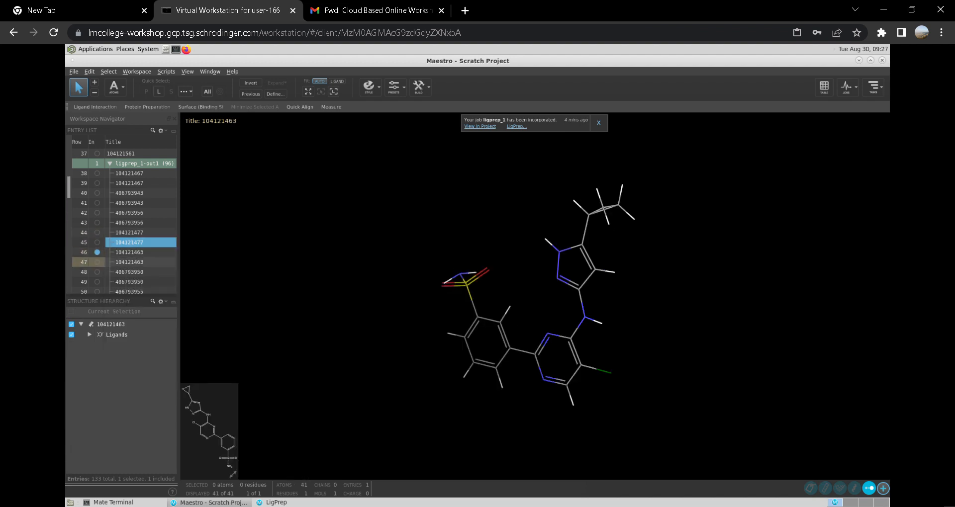
{"action": "left_click", "coordinate": [97, 262]}
{"action": "right_click", "coordinate": [97, 262]}
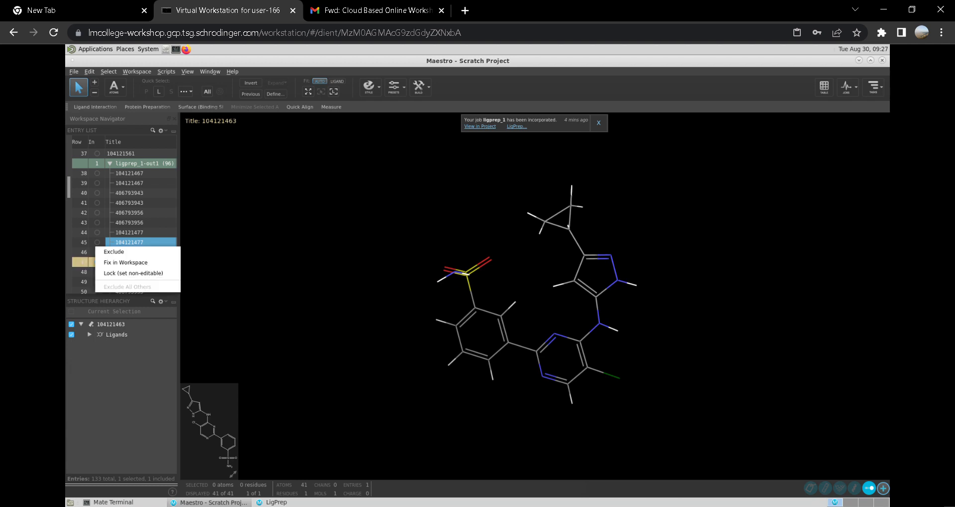
{"action": "key", "text": "Escape"}
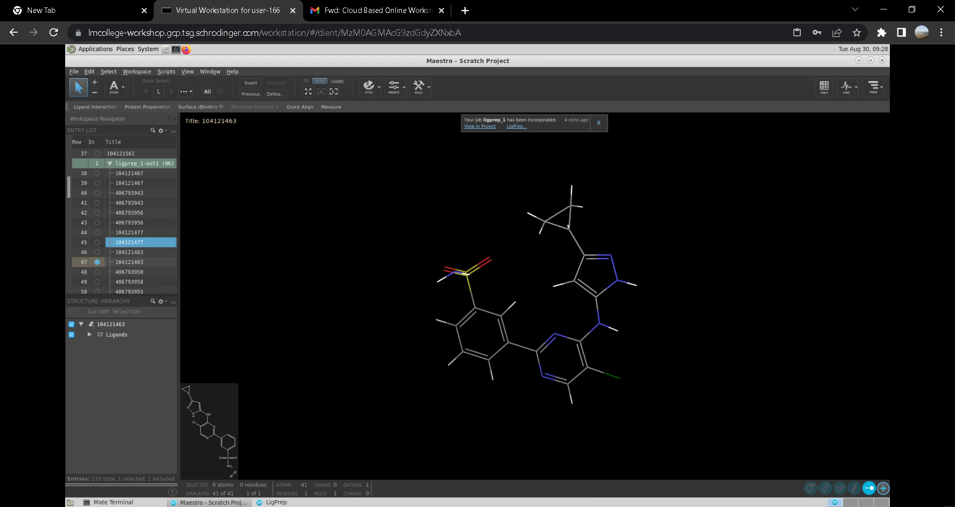
{"action": "right_click", "coordinate": [469, 323]}
{"action": "key", "text": "Escape"}
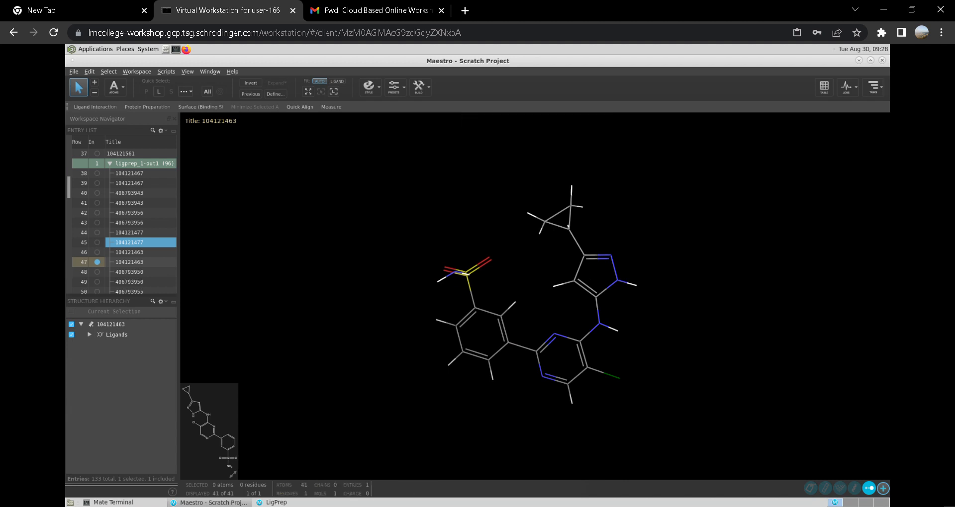
Open the Glide Ligand Docking setup
{"action": "left_click", "coordinate": [873, 86]}
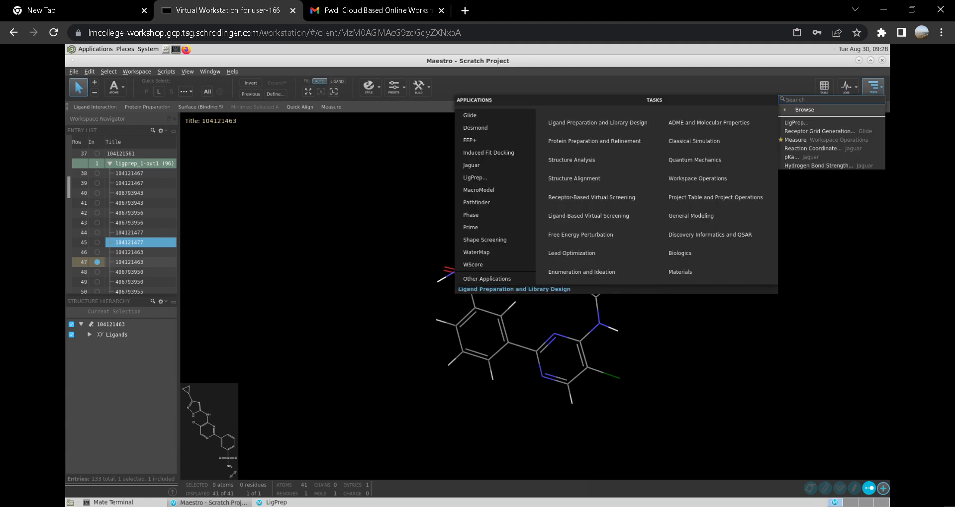
{"action": "left_click", "coordinate": [470, 115]}
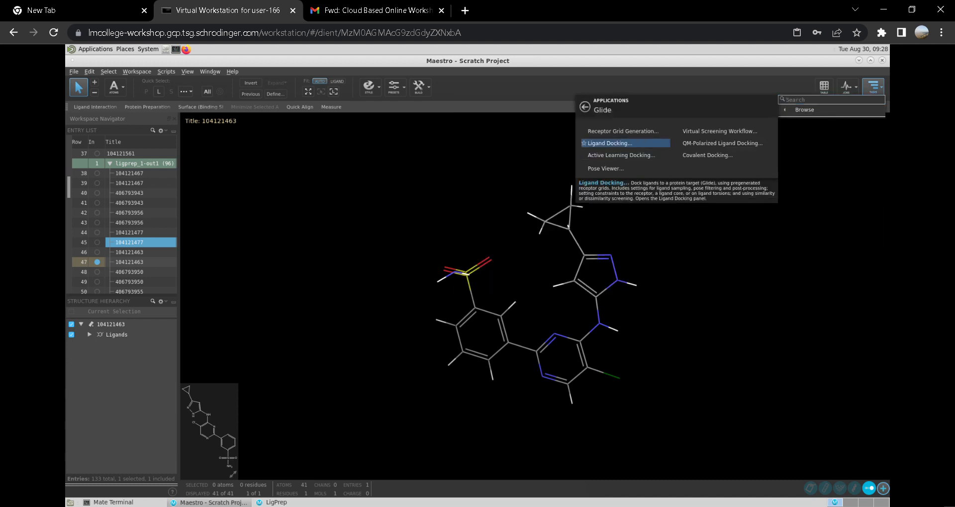
{"action": "left_click", "coordinate": [610, 143]}
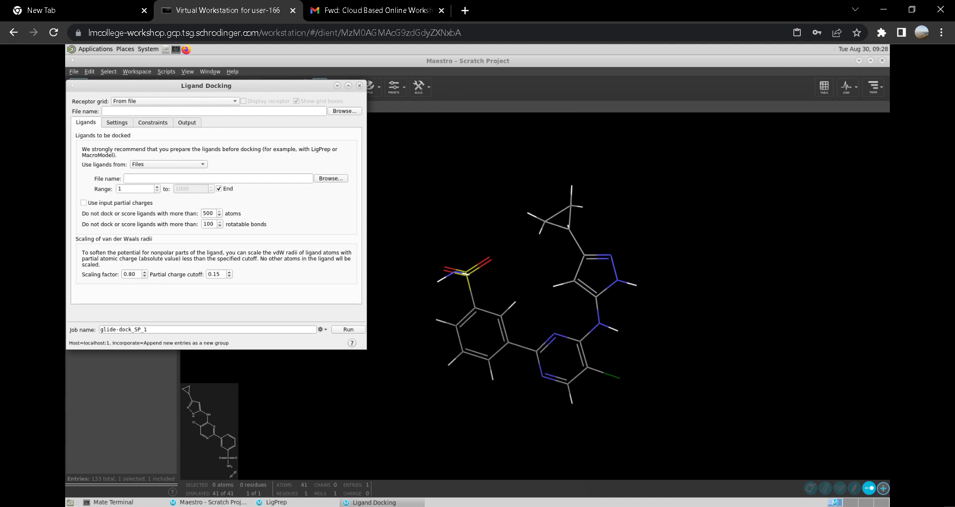
{"action": "left_click", "coordinate": [345, 111]}
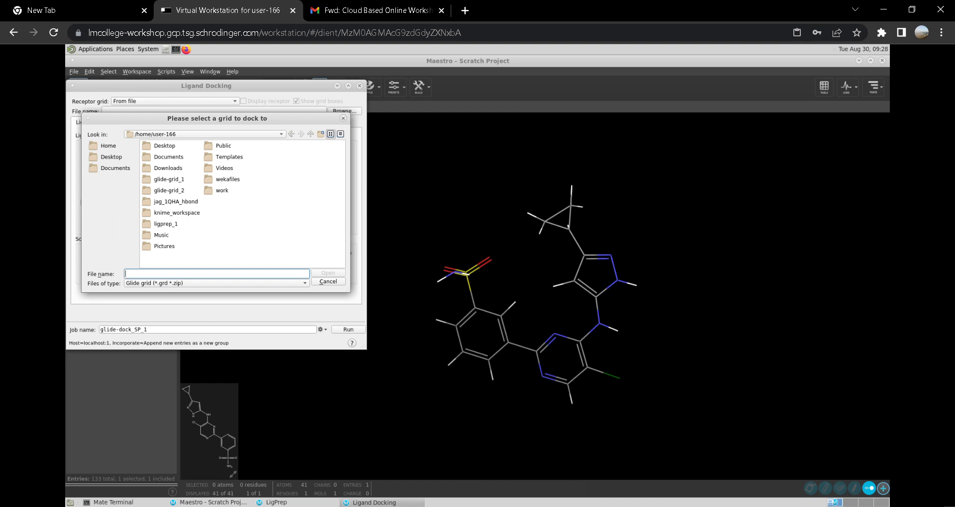
{"action": "left_click", "coordinate": [280, 133]}
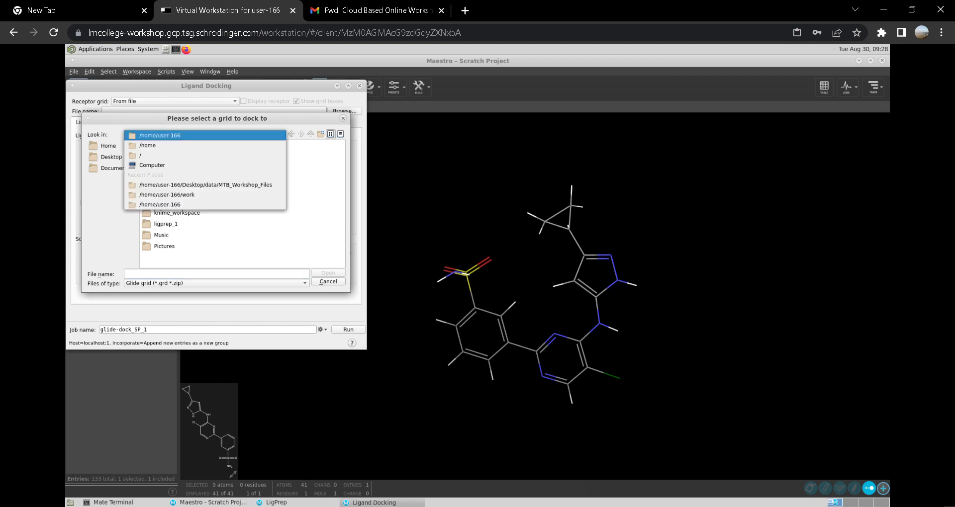
{"action": "left_click", "coordinate": [160, 205]}
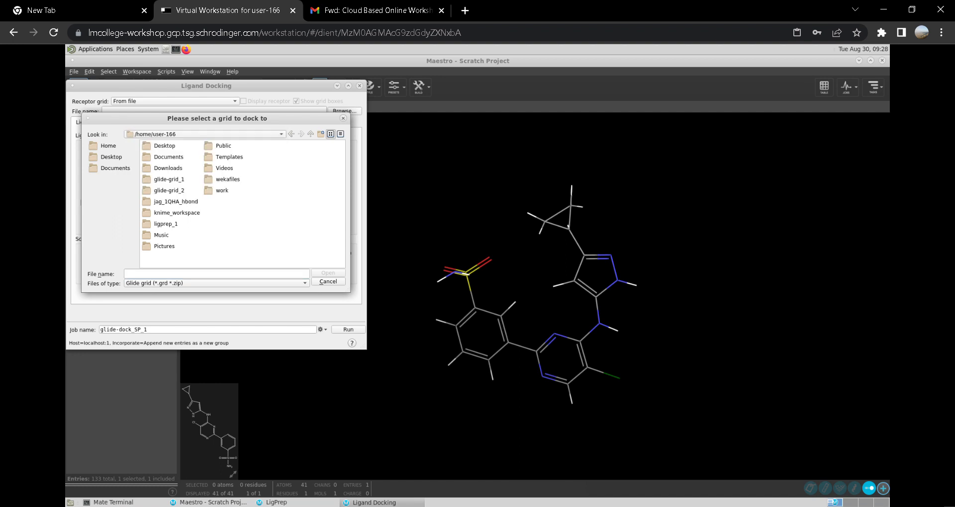
{"action": "key", "text": "Escape"}
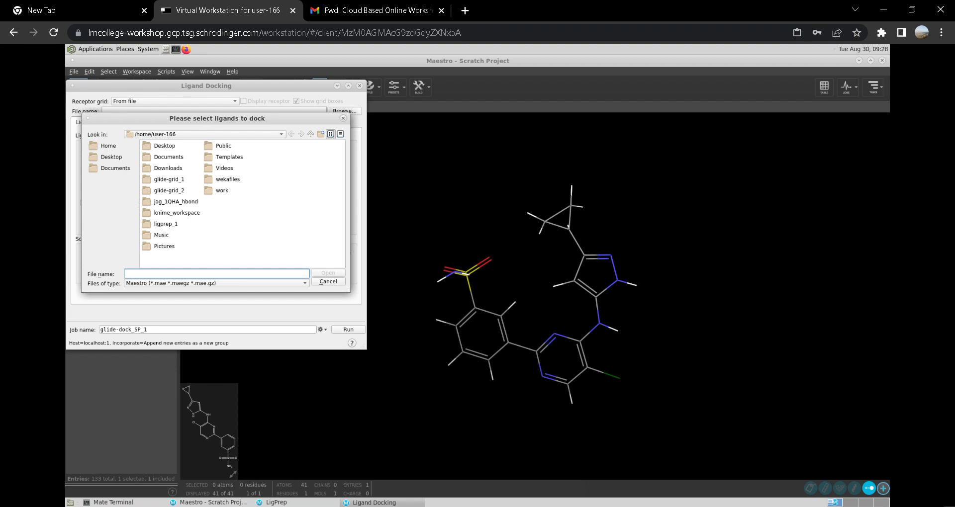
{"action": "left_click", "coordinate": [328, 281]}
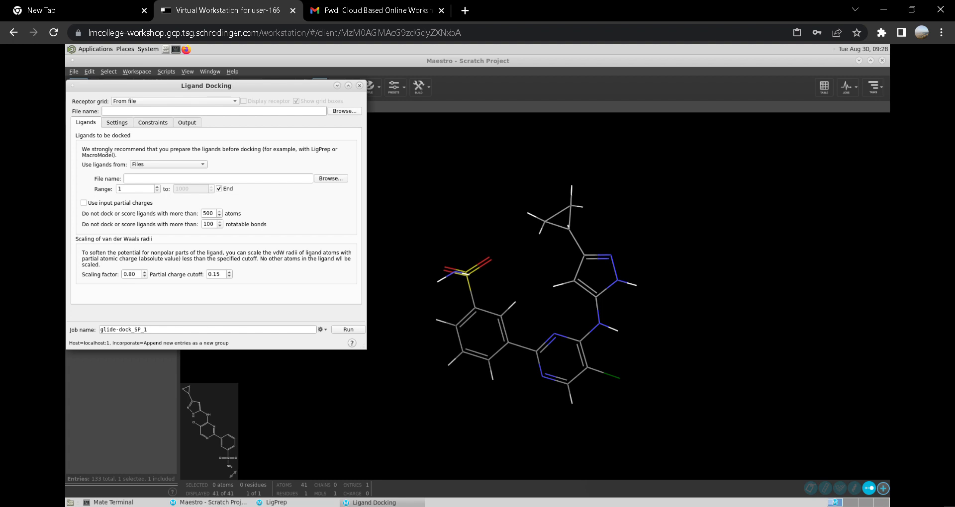
{"action": "left_click", "coordinate": [344, 111]}
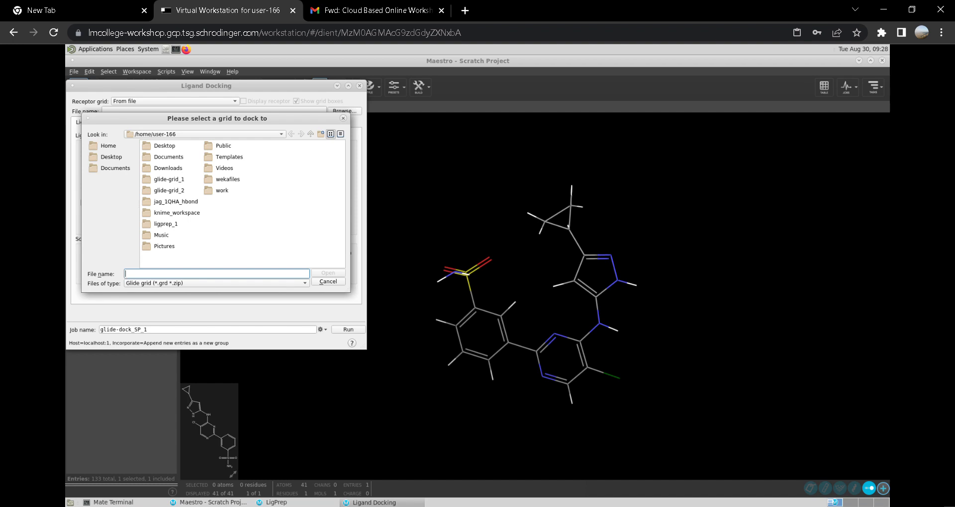
{"action": "left_click", "coordinate": [166, 224]}
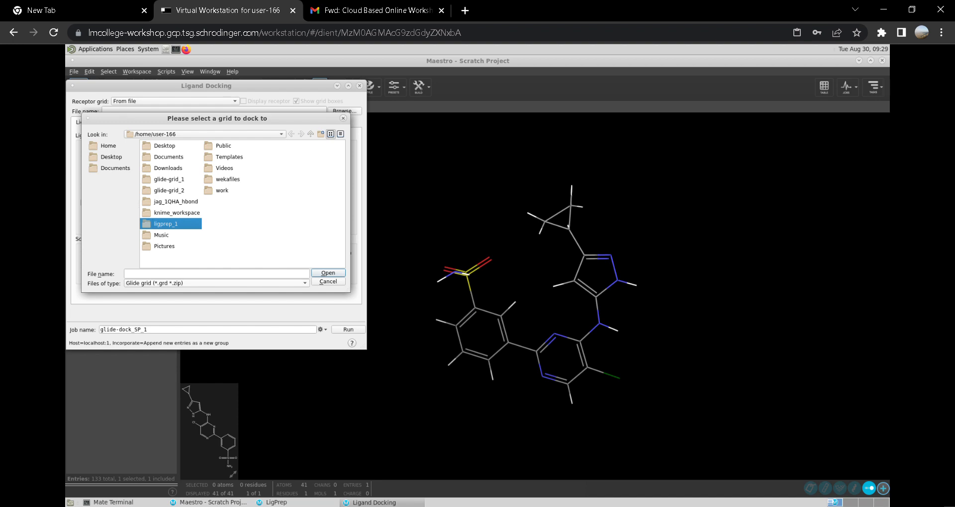
{"action": "left_click", "coordinate": [328, 281]}
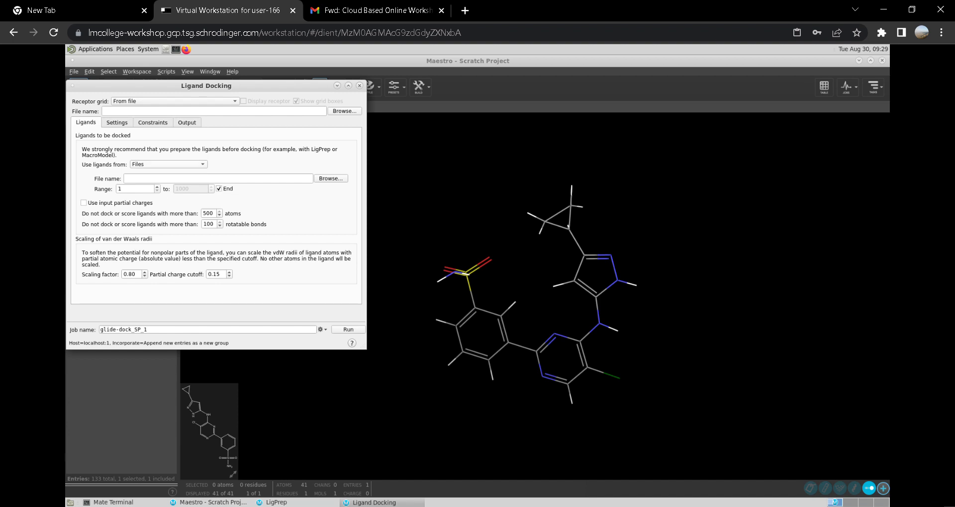
{"action": "left_click", "coordinate": [168, 164]}
{"action": "left_click", "coordinate": [168, 166]}
Look for a receptor grid file in the glide-grid_1 and ligprep_1 folders, and leave the file selection without choosing one
{"action": "left_click", "coordinate": [344, 111]}
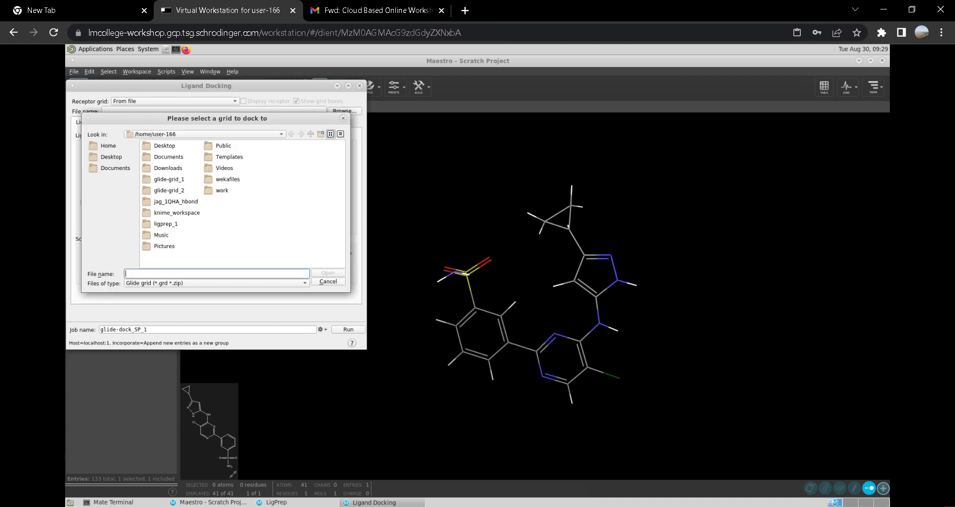
{"action": "double_click", "coordinate": [168, 179]}
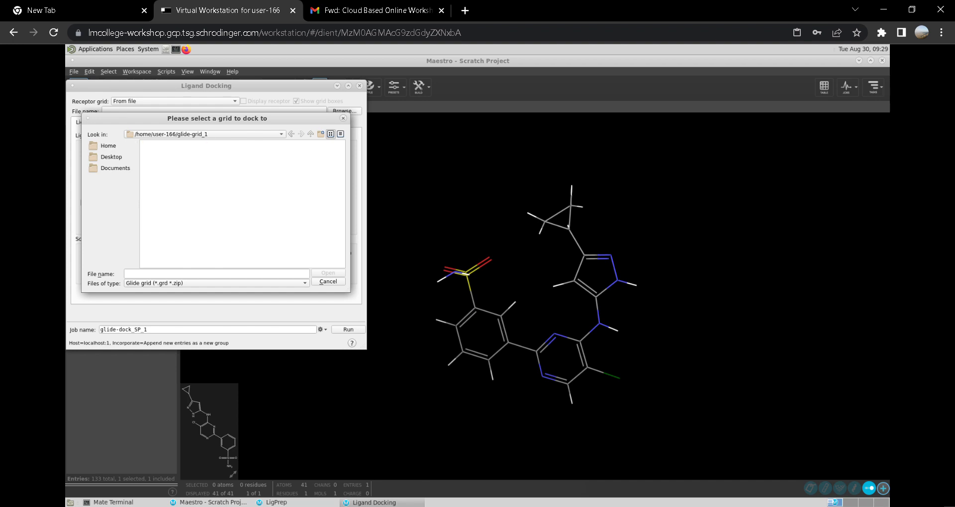
{"action": "left_click", "coordinate": [291, 134]}
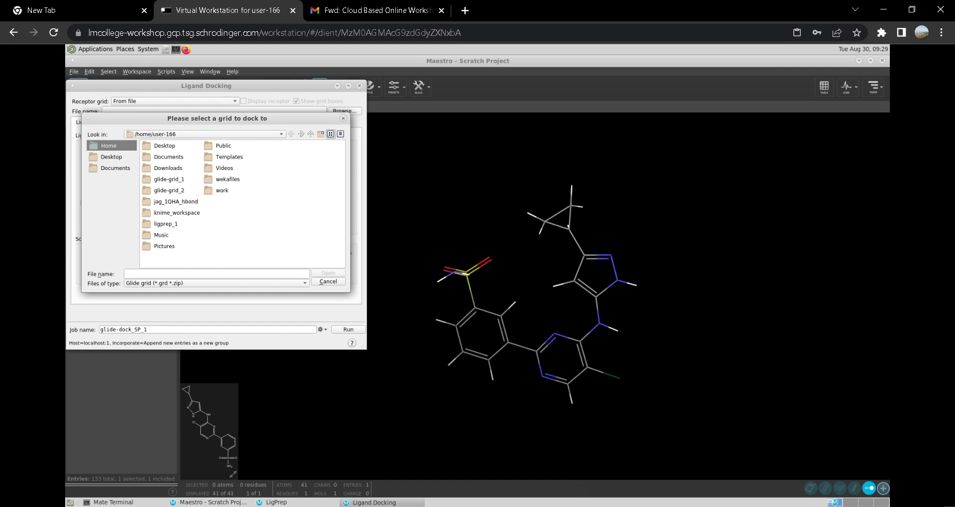
{"action": "double_click", "coordinate": [166, 224]}
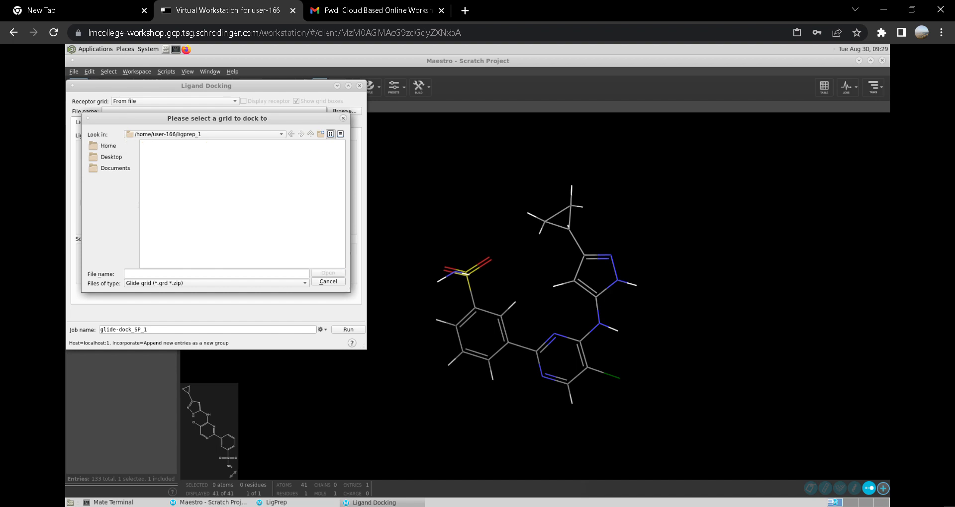
{"action": "left_click", "coordinate": [292, 134]}
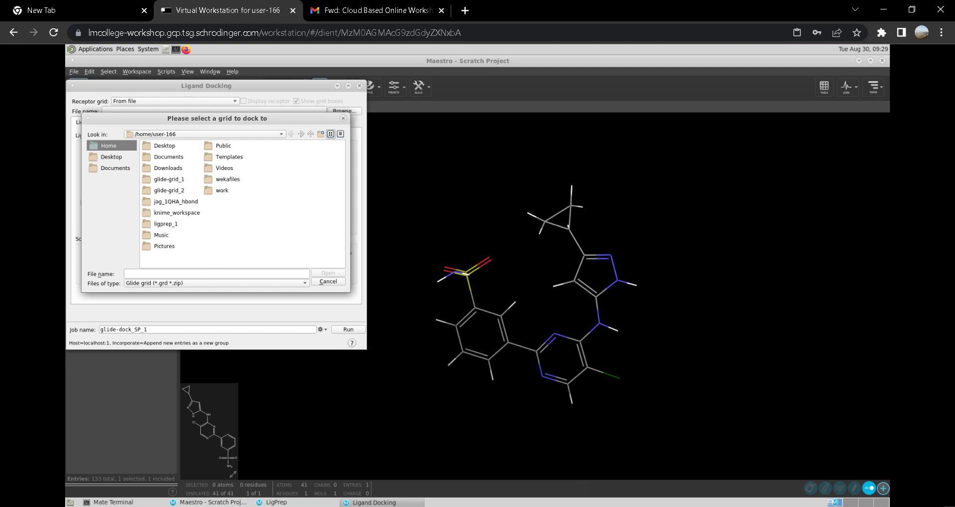
{"action": "left_click", "coordinate": [328, 282]}
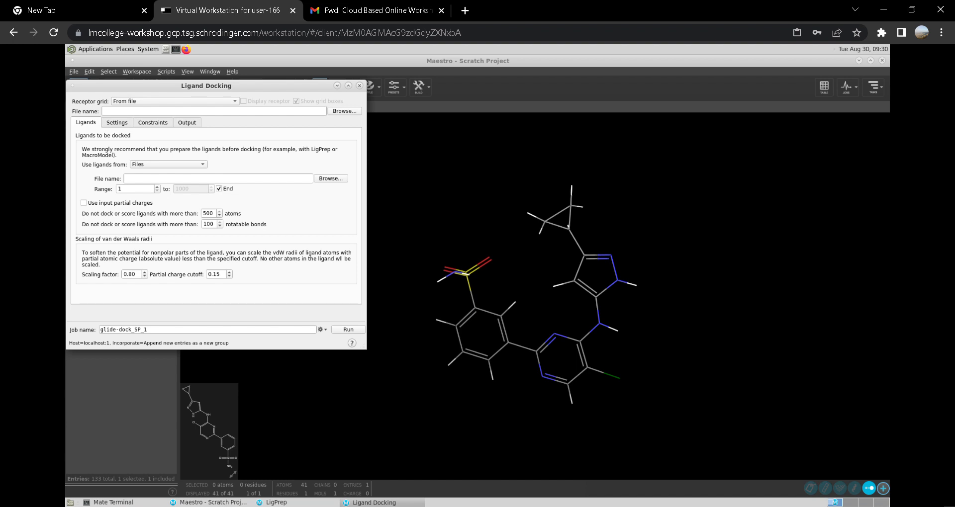
Load glide-grid_6b2q.zip from the Desktop/data/MTB_Workshop_Files folder as the receptor grid for docking
{"action": "left_click", "coordinate": [344, 111]}
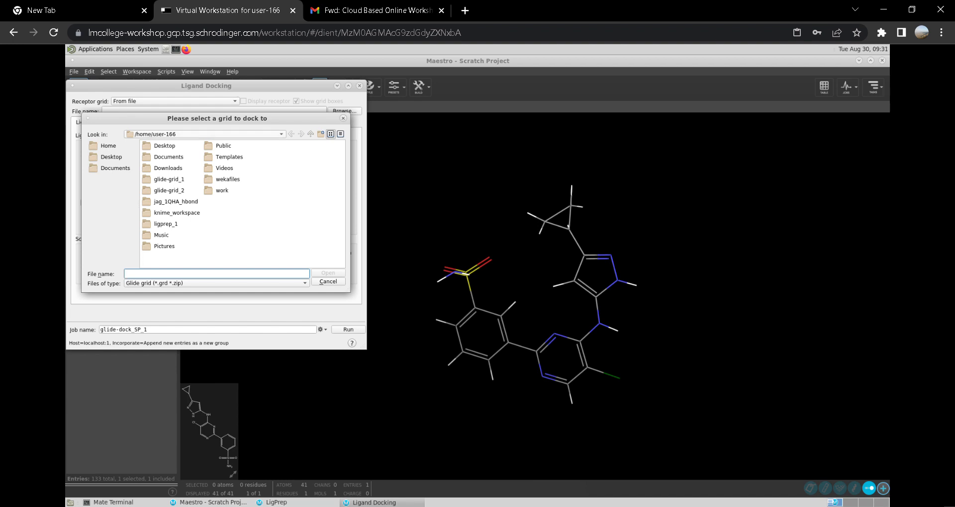
{"action": "left_click", "coordinate": [205, 134]}
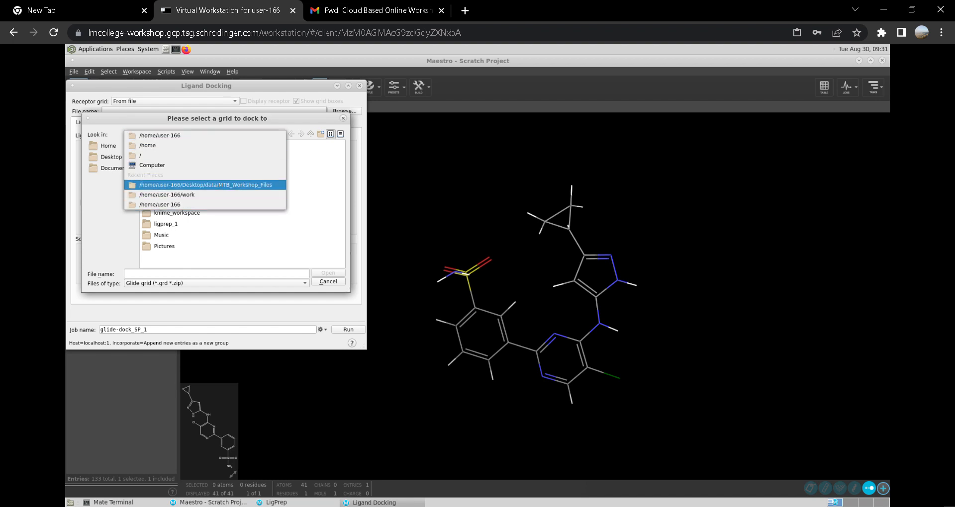
{"action": "left_click", "coordinate": [206, 185]}
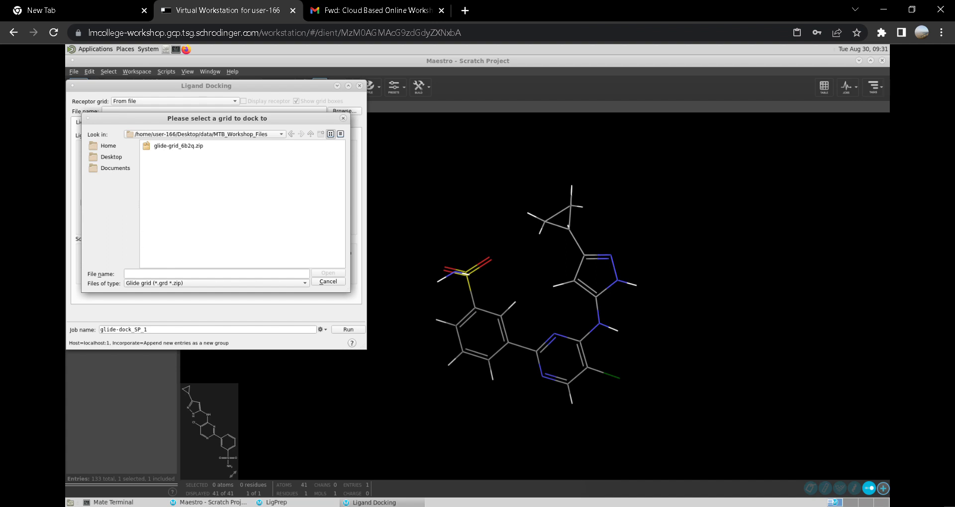
{"action": "double_click", "coordinate": [178, 146]}
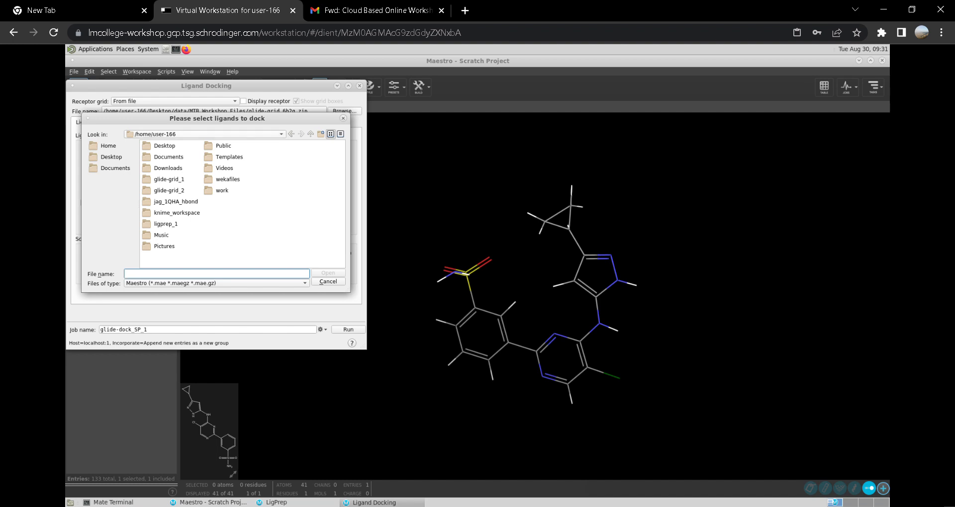
Load ligprep_for_6b2q-out.maegz from the Desktop/data/MTB_Workshop_Files folder as the ligands to dock
{"action": "left_click", "coordinate": [205, 134]}
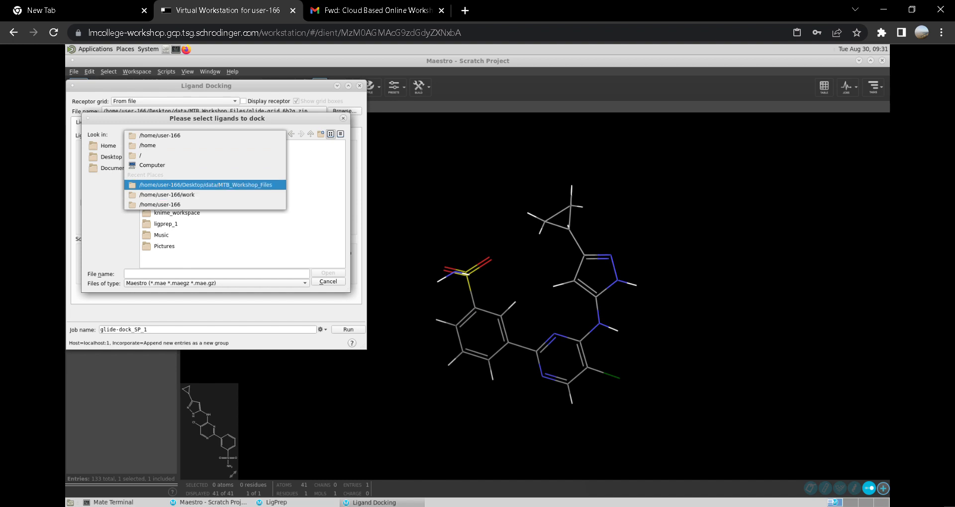
{"action": "left_click", "coordinate": [206, 184]}
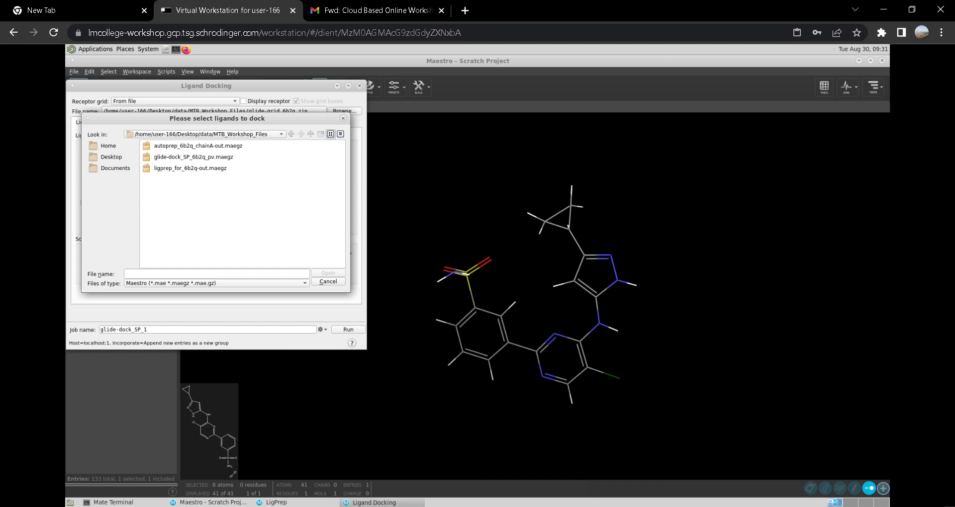
{"action": "left_click", "coordinate": [190, 168]}
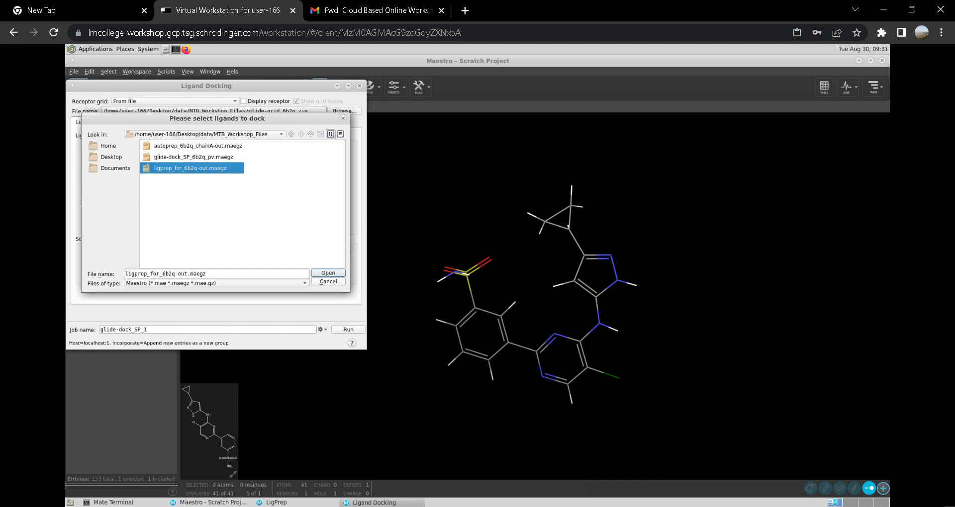
{"action": "left_click", "coordinate": [328, 273]}
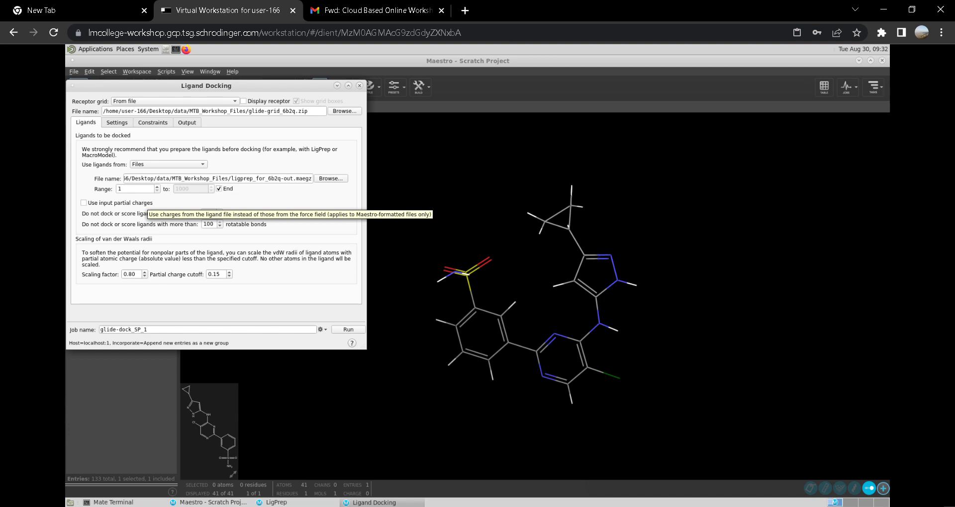
Check the docking settings with SP precision, review the host and processor job settings, and run the docking job glide-dock_SP_1
{"action": "left_click", "coordinate": [117, 122]}
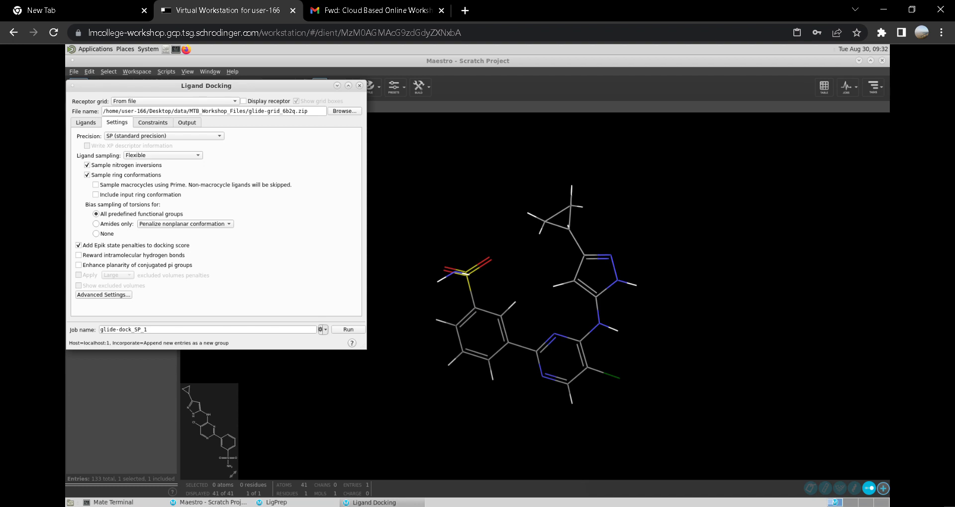
{"action": "left_click", "coordinate": [320, 330]}
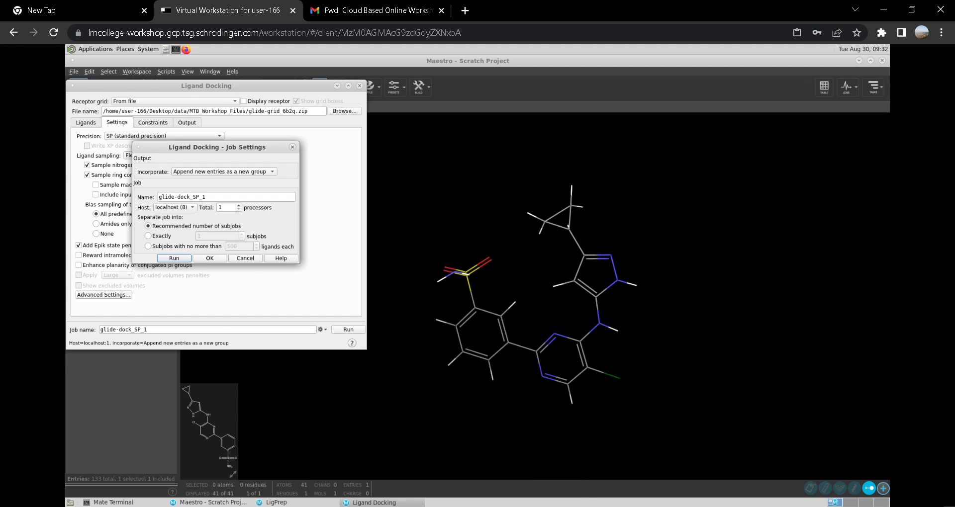
{"action": "left_click", "coordinate": [174, 208]}
{"action": "left_click", "coordinate": [171, 217]}
{"action": "left_click", "coordinate": [226, 207]}
{"action": "key", "text": "Return"}
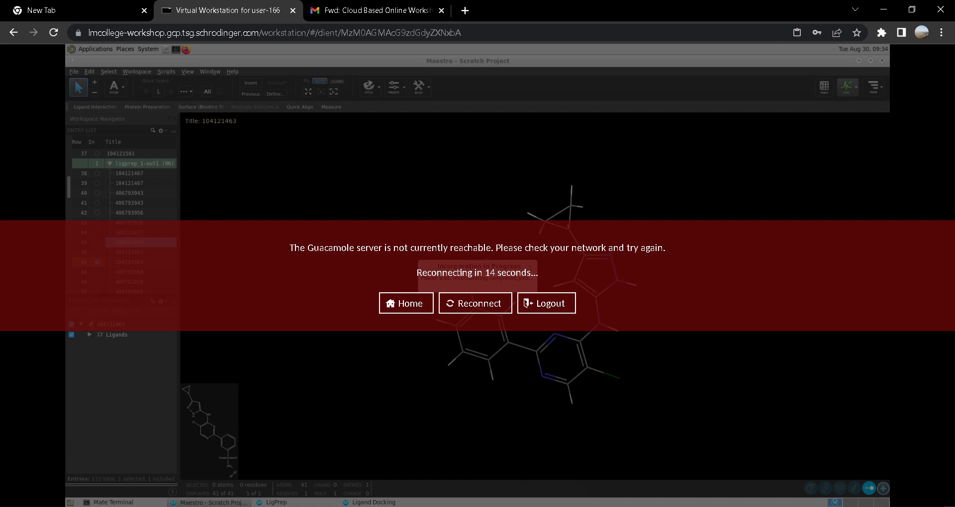
Reconnect to the virtual workstation and check the status of the glide-dock_SP_1 job
{"action": "left_click", "coordinate": [475, 303]}
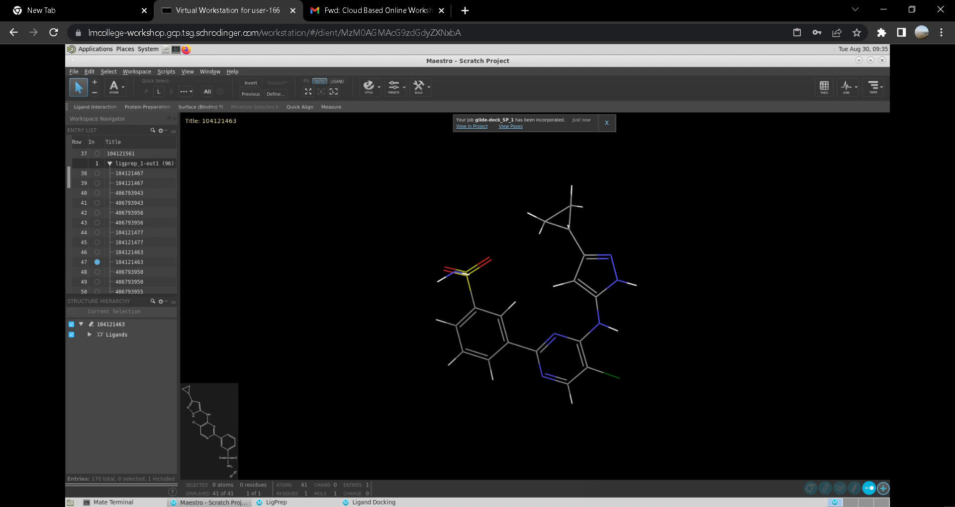
{"action": "left_click", "coordinate": [847, 86]}
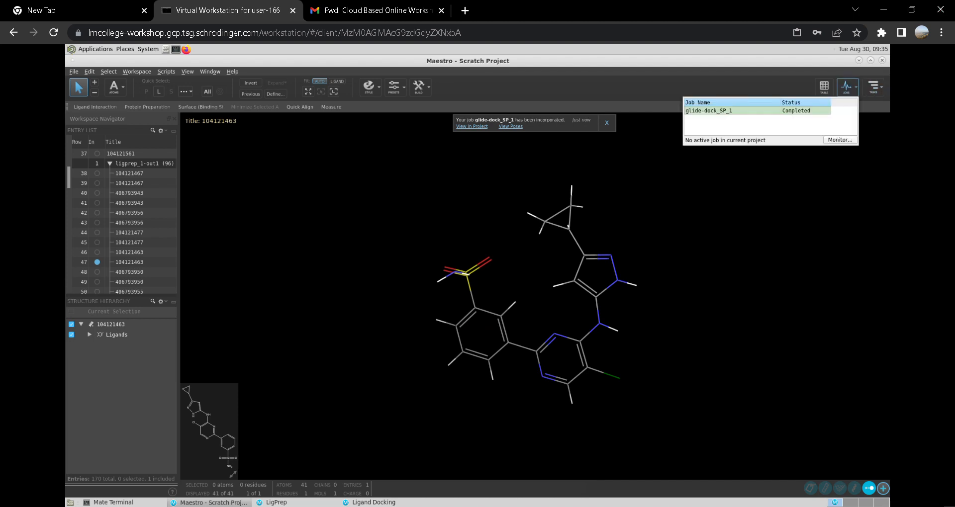
{"action": "key", "text": "Escape"}
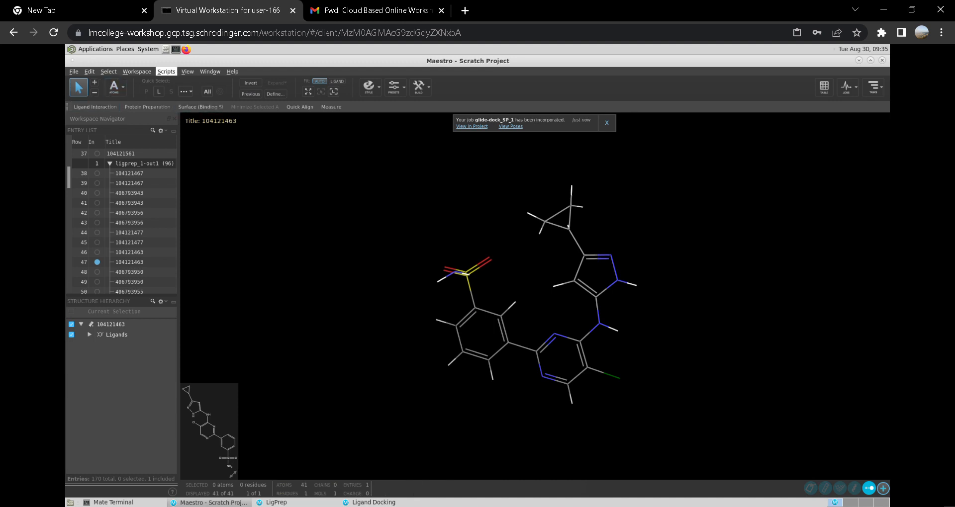
{"action": "left_click", "coordinate": [108, 72]}
{"action": "mouse_move", "coordinate": [137, 72]}
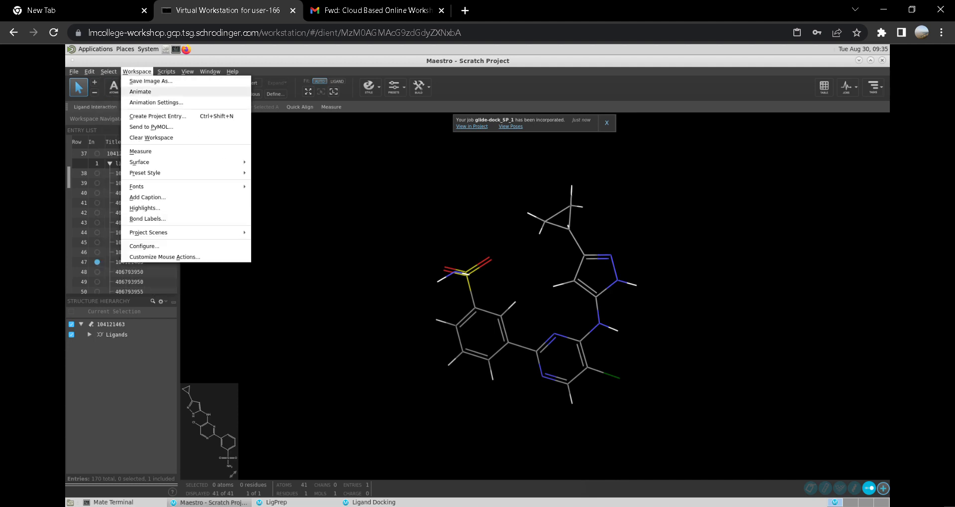
{"action": "key", "text": "Escape"}
{"action": "left_click_drag", "start_coordinate": [352, 193], "coordinate": [668, 403]}
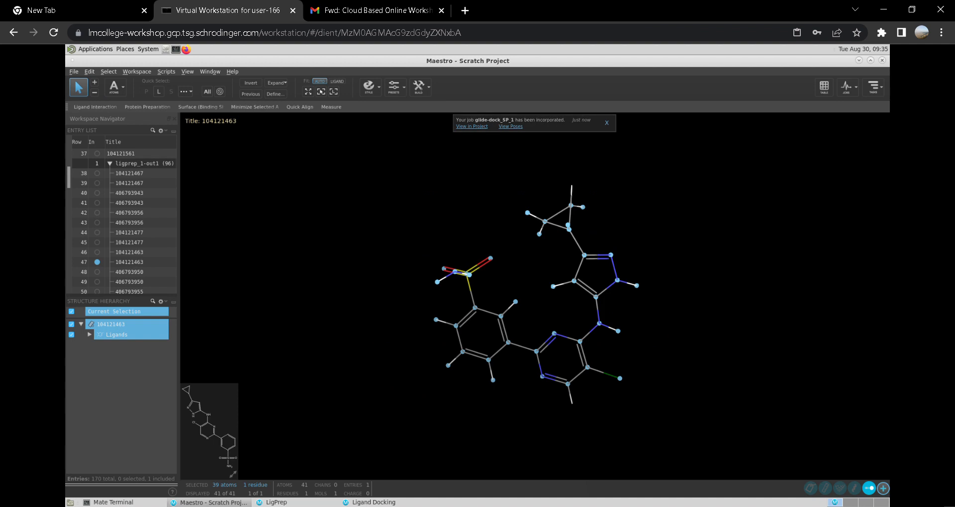
{"action": "key", "text": "Escape"}
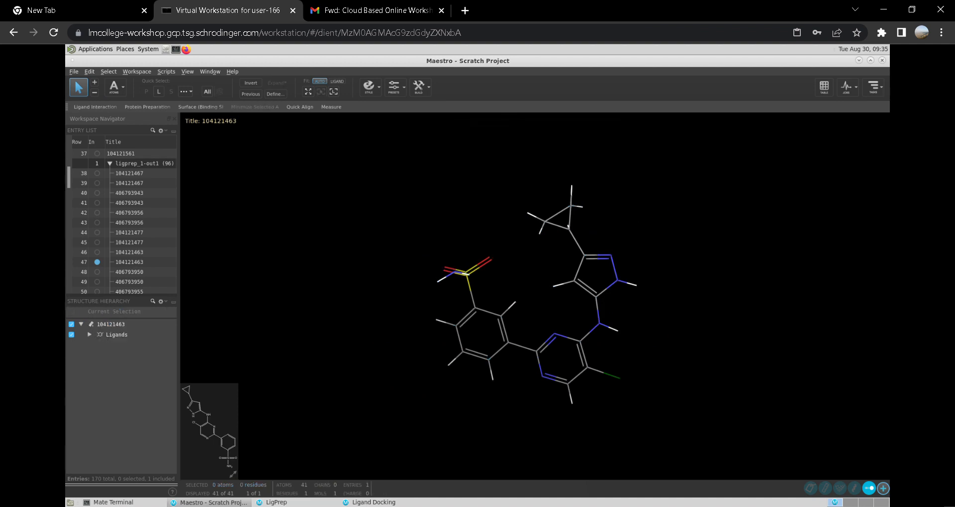
Turn off the 2D overlay of the ligand in the workspace
{"action": "left_click", "coordinate": [73, 71]}
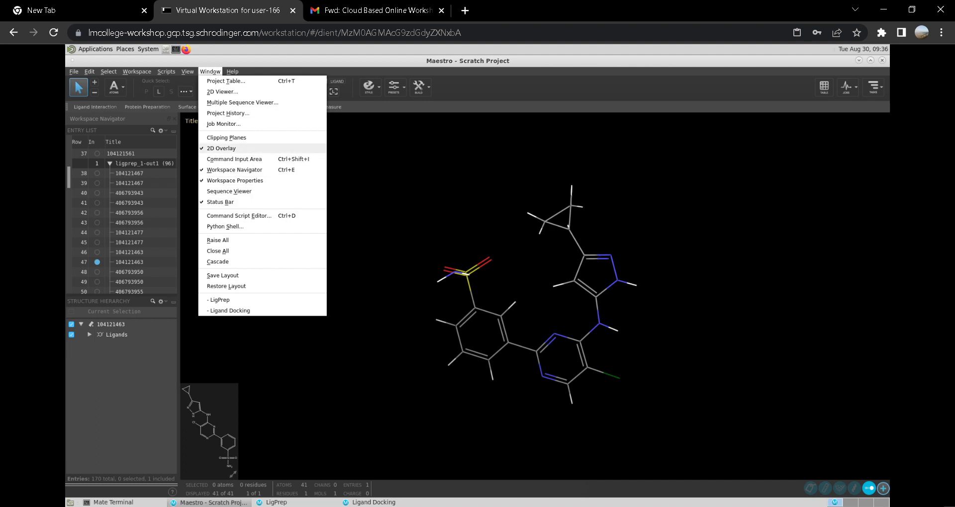
{"action": "left_click", "coordinate": [222, 148]}
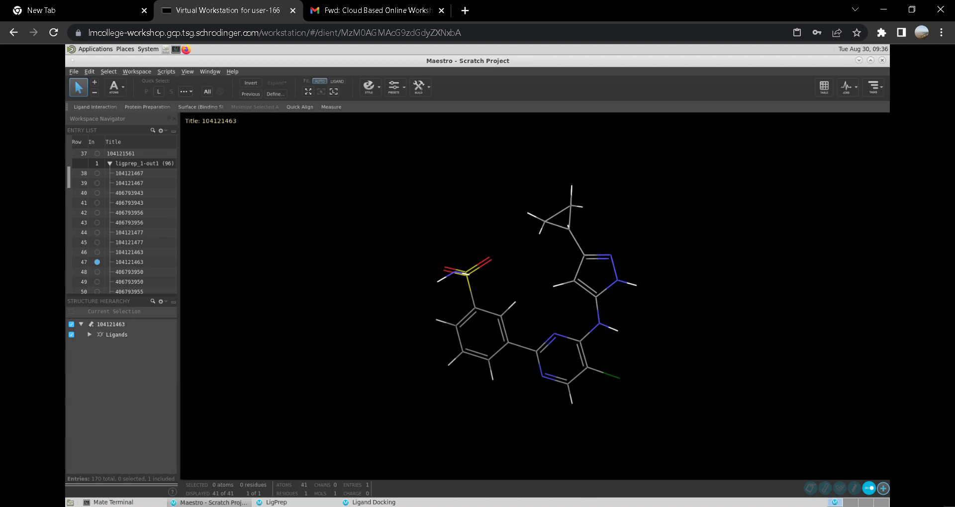
Open the 2D Viewer and return to the ligand in the workspace
{"action": "left_click", "coordinate": [188, 71]}
{"action": "mouse_move", "coordinate": [166, 72]}
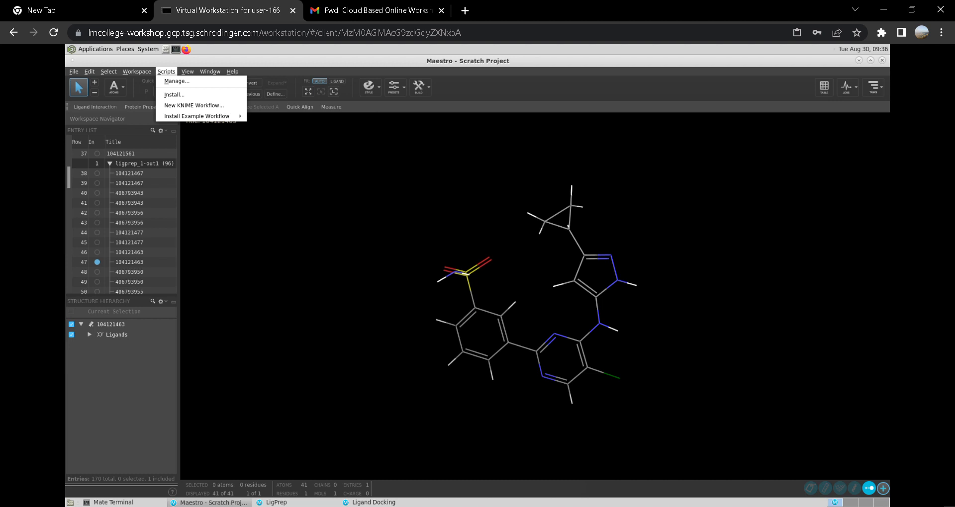
{"action": "mouse_move", "coordinate": [210, 71]}
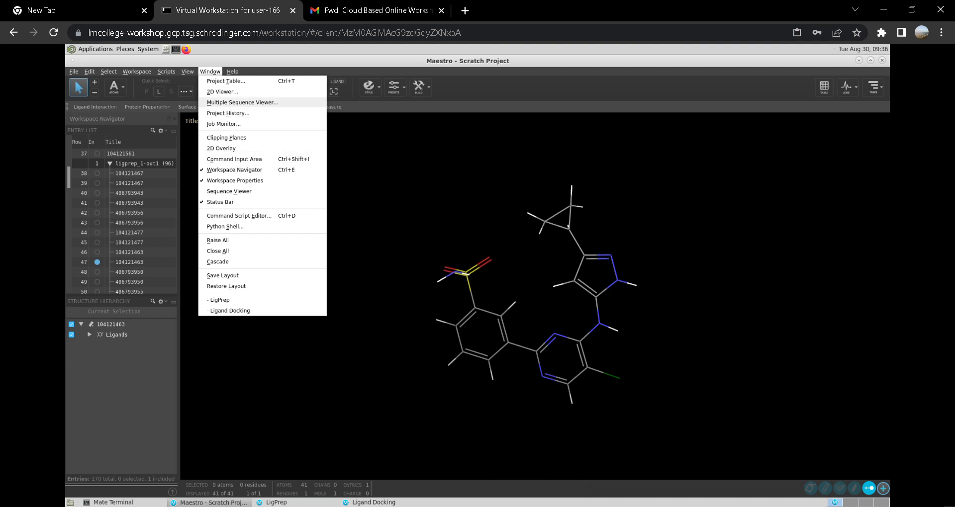
{"action": "left_click", "coordinate": [222, 92]}
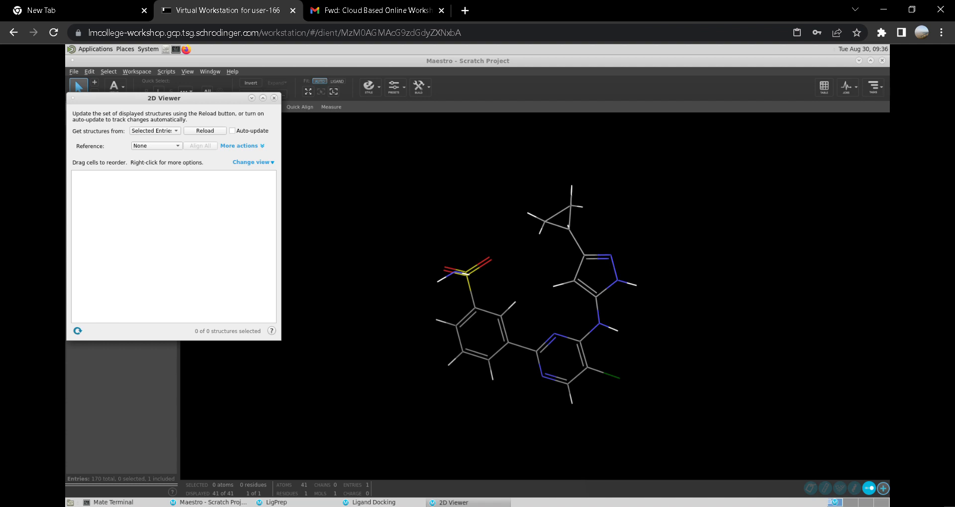
{"action": "left_click_drag", "start_coordinate": [429, 160], "coordinate": [690, 433]}
{"action": "key", "text": "Escape"}
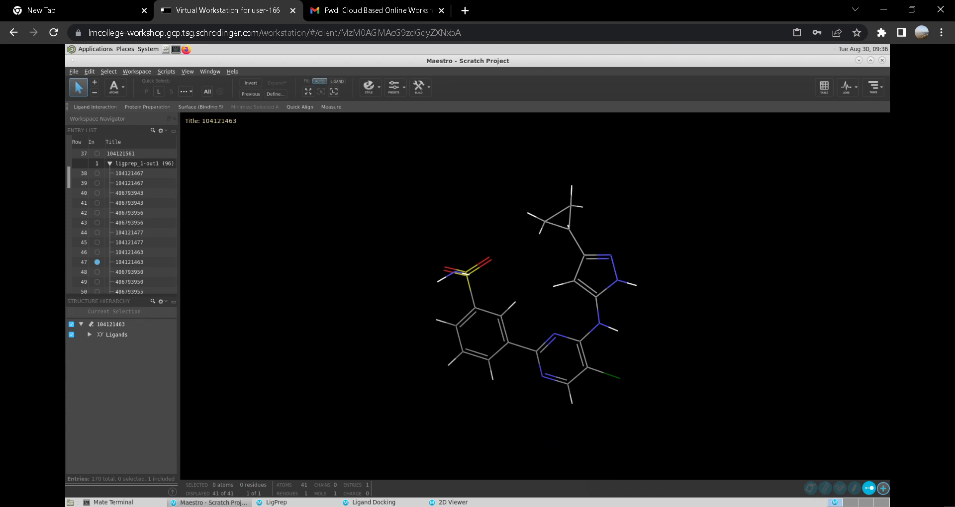
Set the selection level to Molecules and select the whole ligand 104121463 in the workspace
{"action": "left_click", "coordinate": [116, 87]}
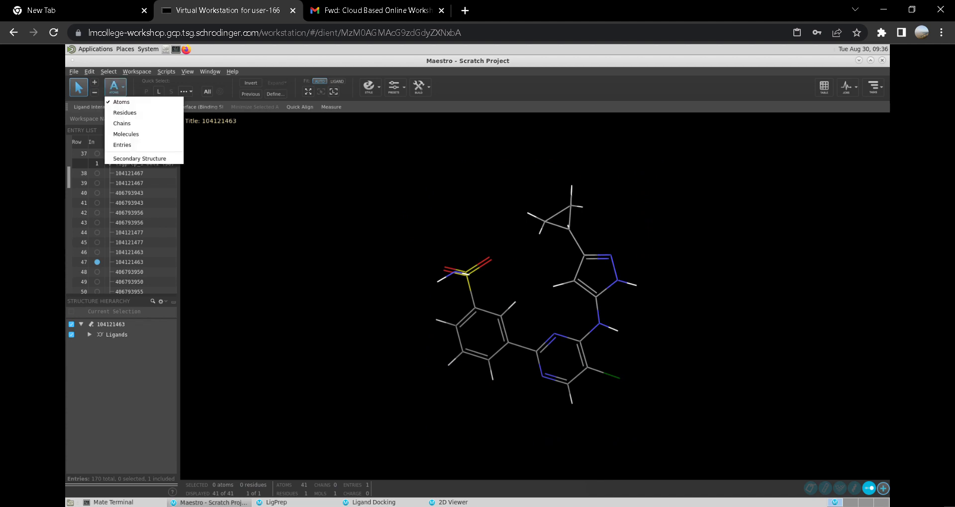
{"action": "left_click", "coordinate": [119, 134]}
{"action": "left_click_drag", "start_coordinate": [338, 178], "coordinate": [716, 415]}
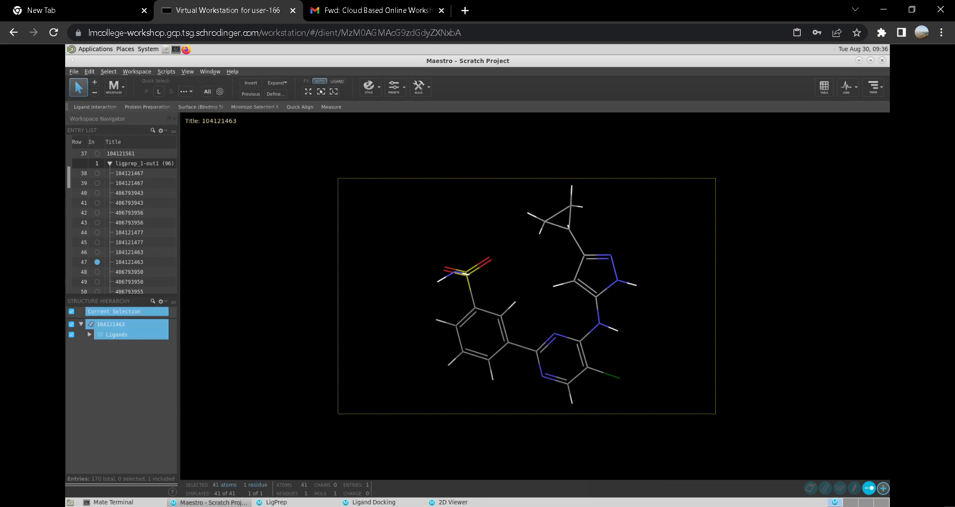
Try to display the selected ligand in the 2D Viewer by checking its structure source and reference options, and close the viewer
{"action": "left_click", "coordinate": [210, 72]}
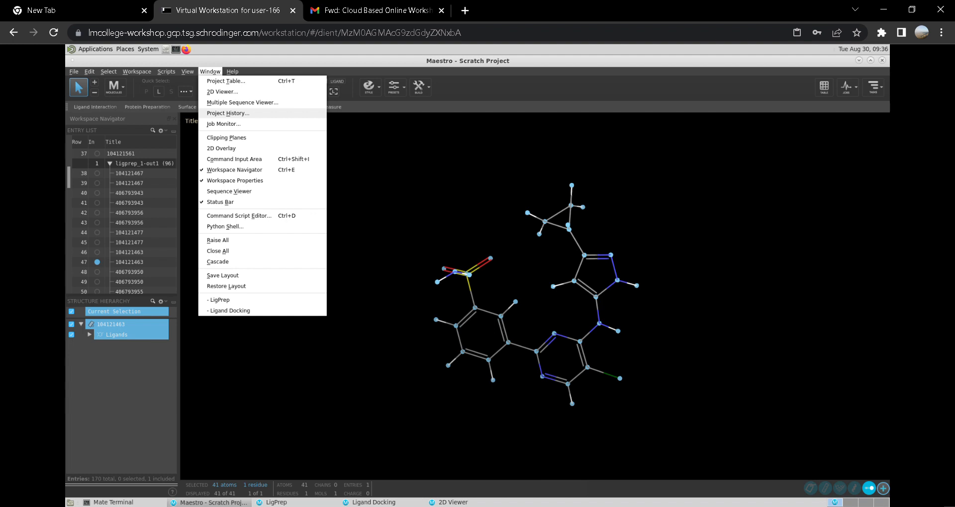
{"action": "left_click", "coordinate": [223, 92]}
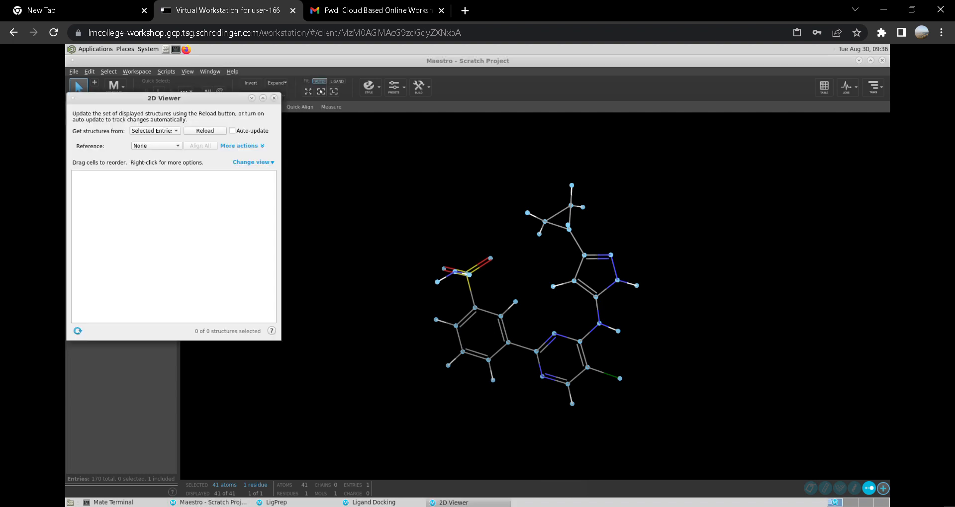
{"action": "left_click", "coordinate": [155, 131]}
{"action": "left_click", "coordinate": [152, 141]}
{"action": "left_click", "coordinate": [156, 145]}
{"action": "left_click", "coordinate": [156, 147]}
{"action": "left_click", "coordinate": [273, 98]}
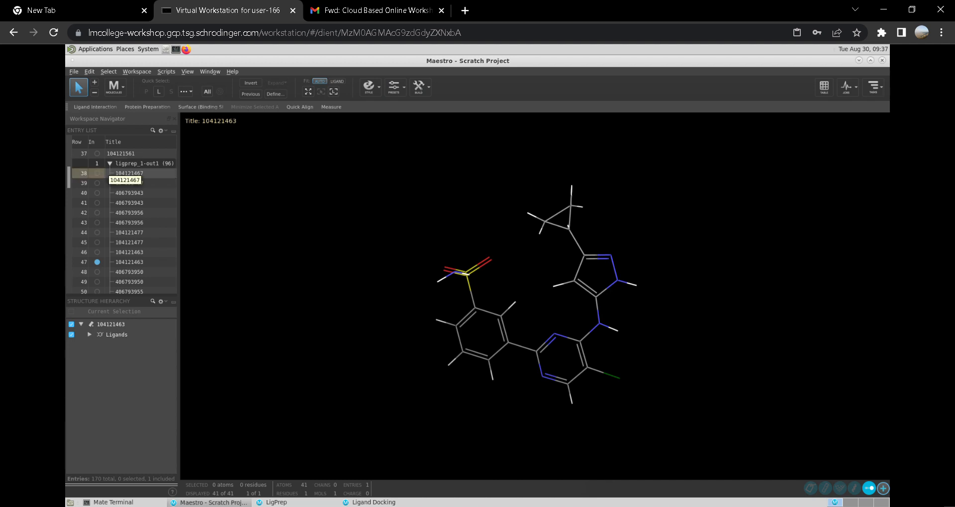
Set the selection level back to Atoms and try to reposition the ligand's atoms with Move Atoms
{"action": "left_click", "coordinate": [113, 87]}
{"action": "left_click", "coordinate": [124, 101]}
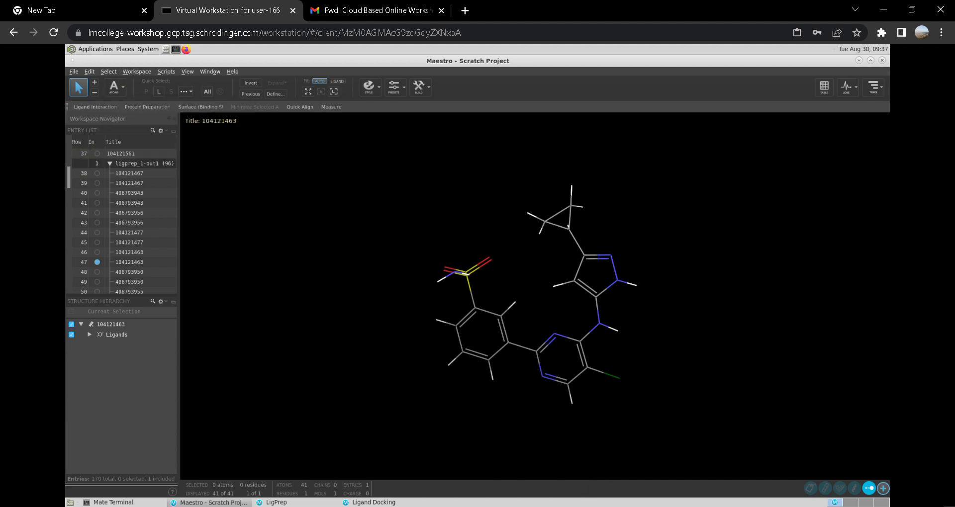
{"action": "left_click", "coordinate": [90, 71]}
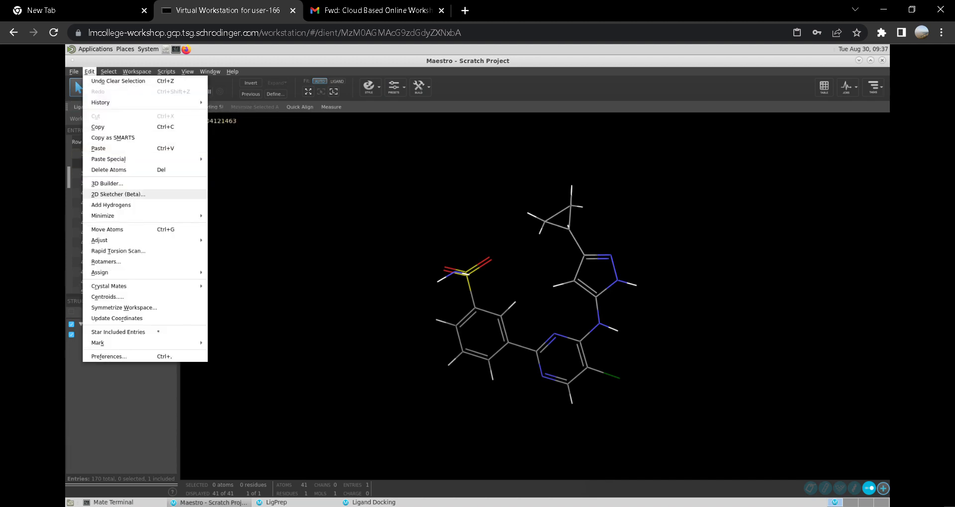
{"action": "left_click", "coordinate": [107, 230]}
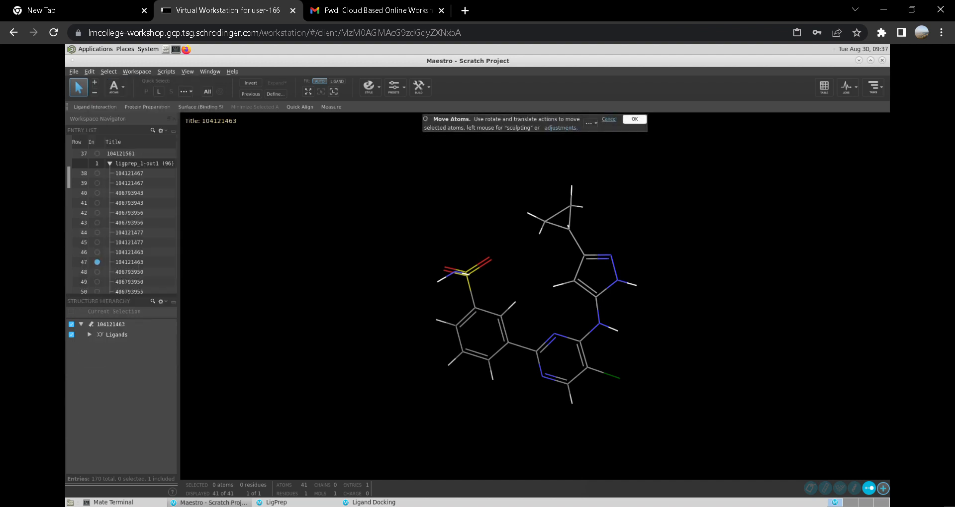
{"action": "left_click_drag", "start_coordinate": [532, 286], "coordinate": [514, 293]}
{"action": "left_click_drag", "start_coordinate": [514, 293], "coordinate": [514, 293]}
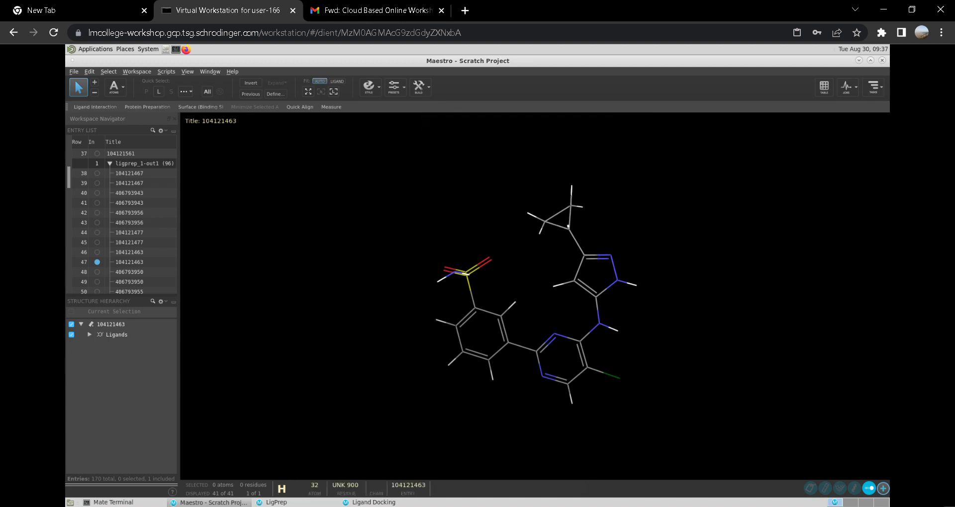
{"action": "left_click", "coordinate": [569, 229]}
{"action": "left_click_drag", "start_coordinate": [567, 228], "coordinate": [521, 248]}
Open the 3D Builder for the ligand in the workspace and close it again
{"action": "right_click", "coordinate": [432, 205]}
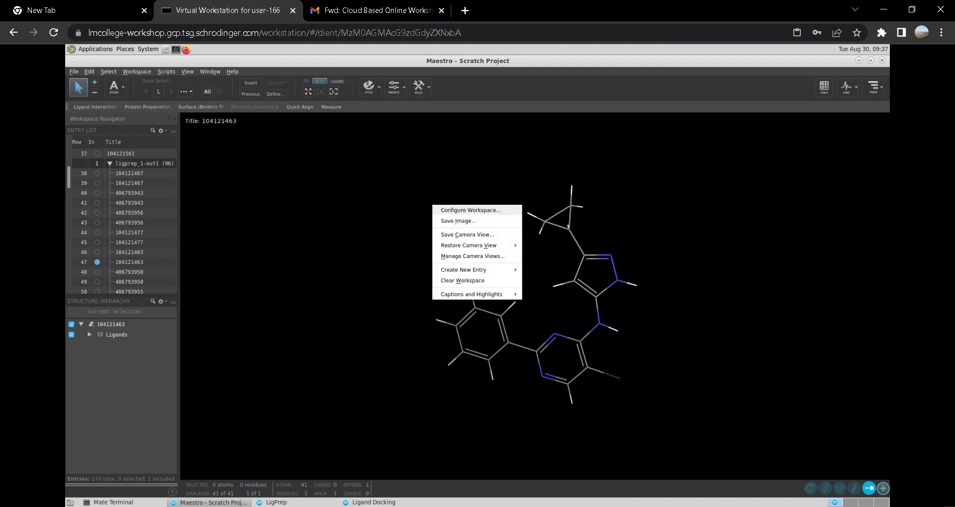
{"action": "key", "text": "Escape"}
{"action": "left_click", "coordinate": [74, 71]}
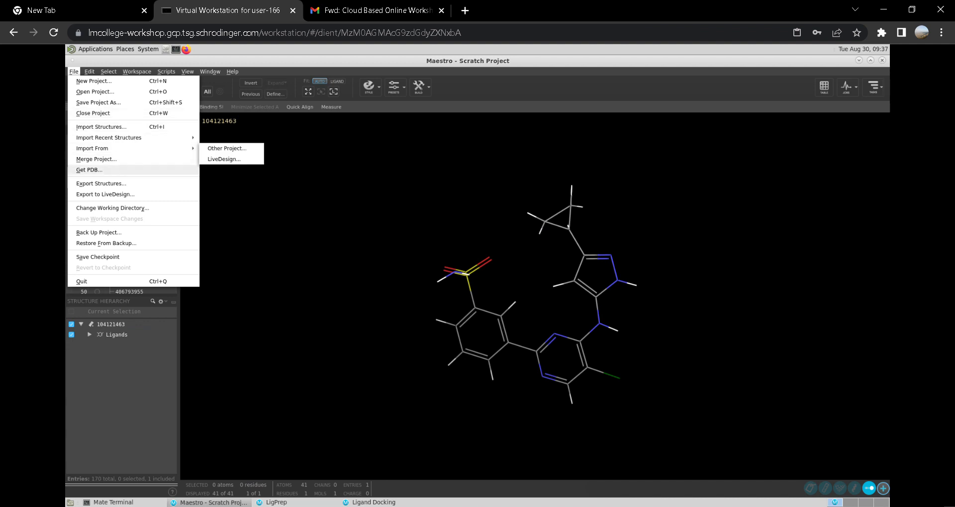
{"action": "left_click", "coordinate": [74, 71]}
{"action": "mouse_move", "coordinate": [89, 71]}
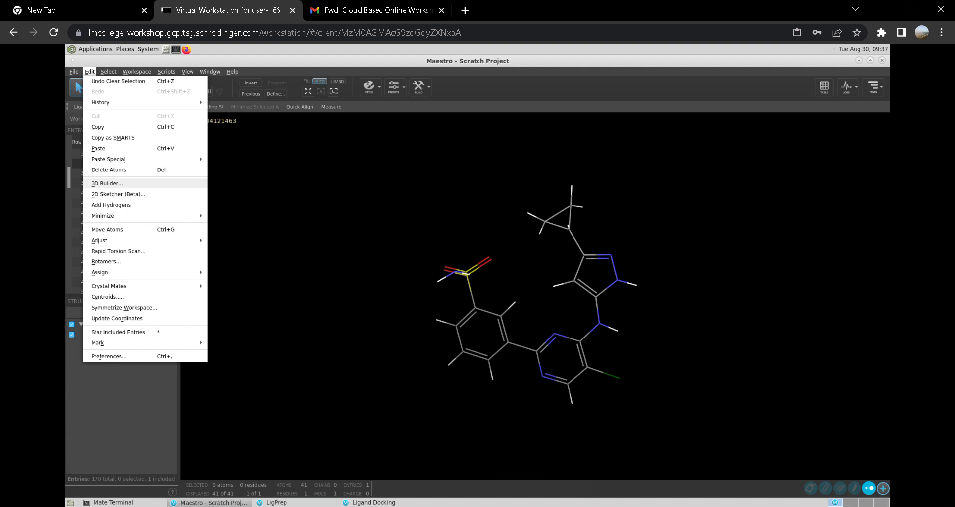
{"action": "left_click", "coordinate": [107, 183]}
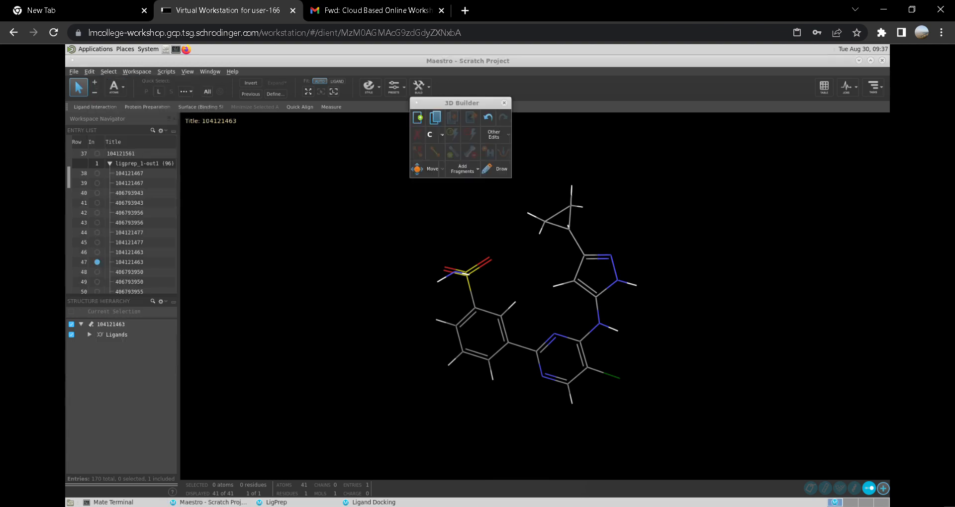
{"action": "key", "text": "Escape"}
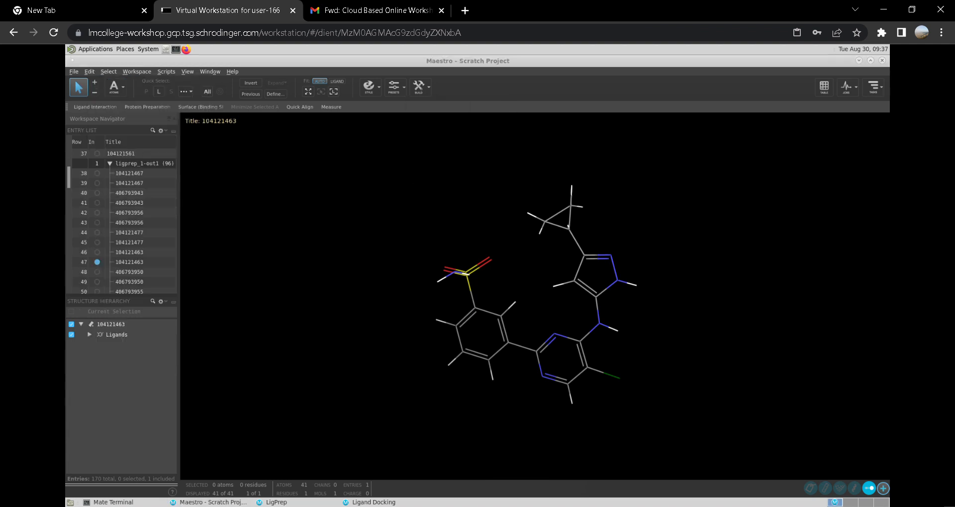
{"action": "left_click", "coordinate": [89, 72]}
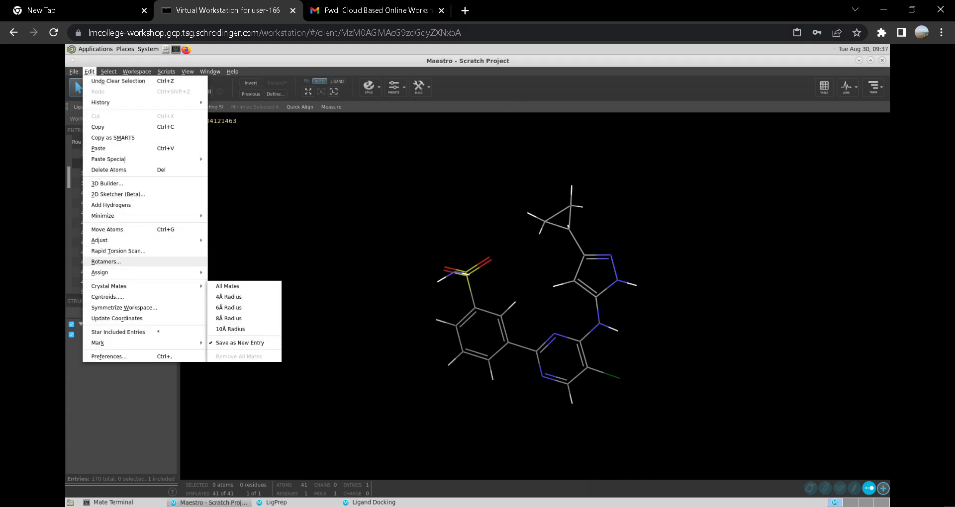
{"action": "mouse_move", "coordinate": [210, 71]}
{"action": "key", "text": "Escape"}
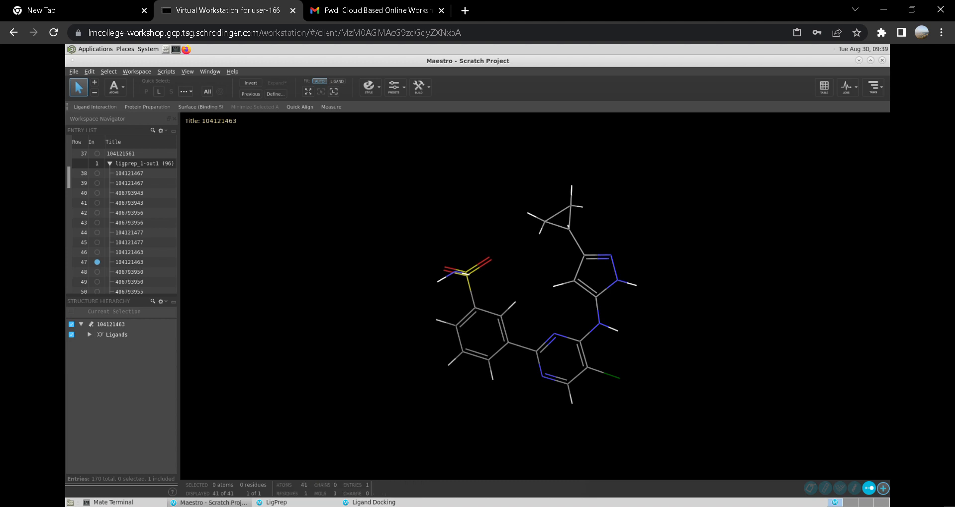
Reconnect to the remote workstation session and reposition the view of ligand 104121463 in the workspace
{"action": "scroll", "coordinate": [535, 297], "scroll_direction": "up", "scroll_amount": 3}
{"action": "scroll", "coordinate": [535, 297], "scroll_direction": "up", "scroll_amount": 3}
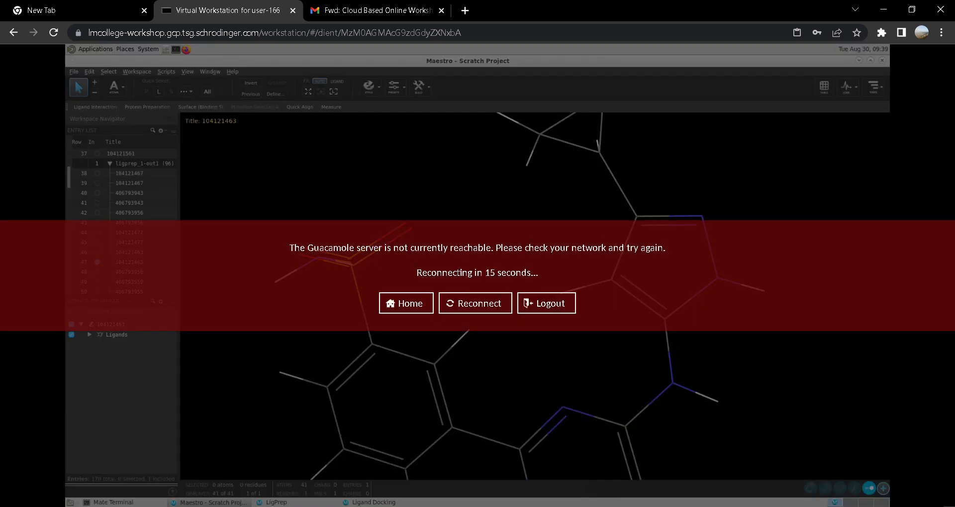
{"action": "left_click", "coordinate": [475, 303]}
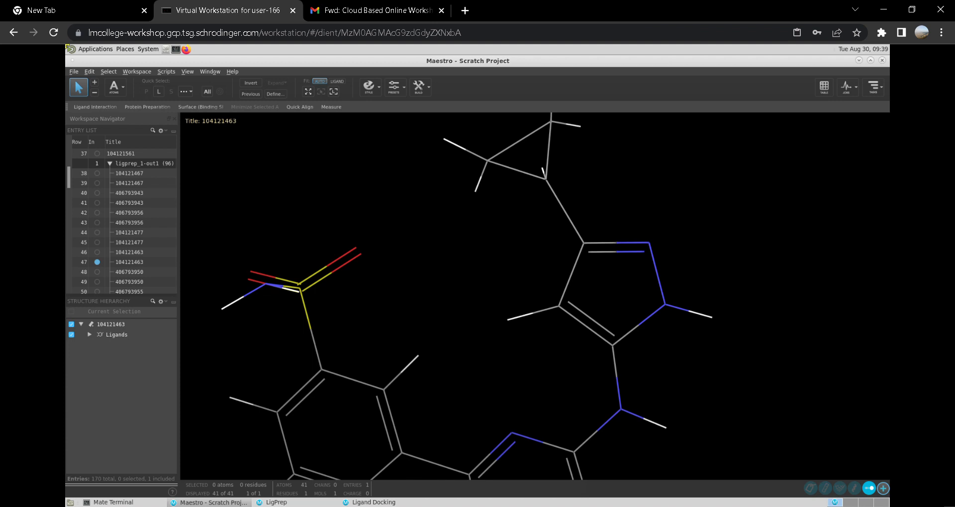
{"action": "right_click_drag", "start_coordinate": [413, 289], "coordinate": [889, 45]}
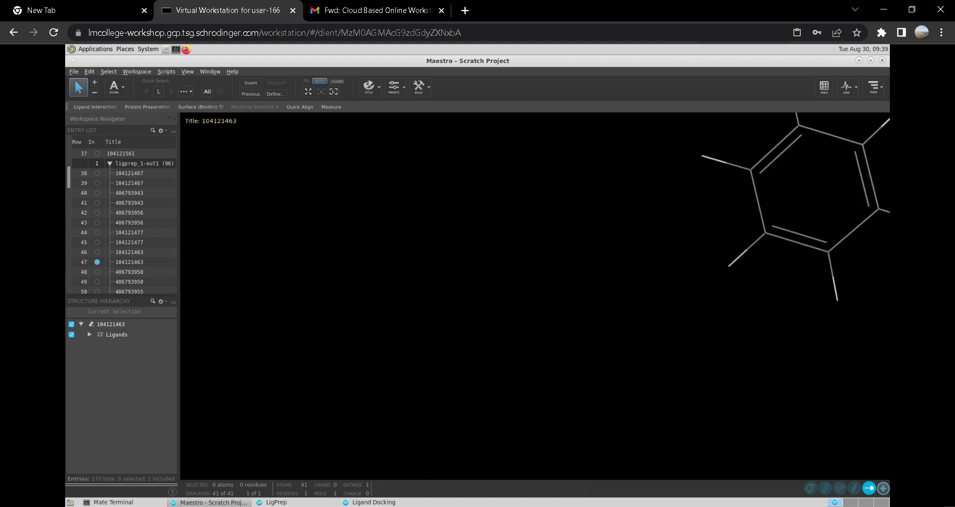
{"action": "right_click_drag", "start_coordinate": [814, 189], "coordinate": [708, 239]}
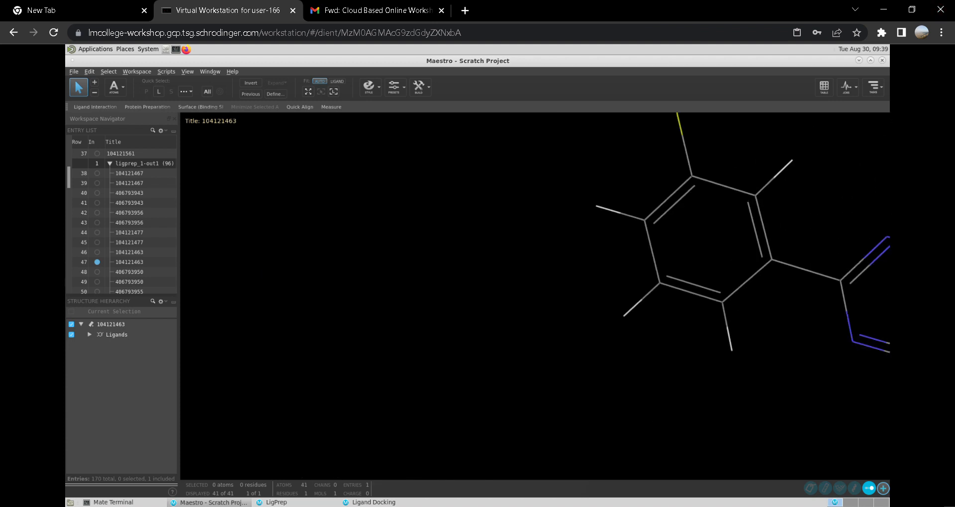
{"action": "scroll", "coordinate": [537, 234], "scroll_direction": "down", "scroll_amount": 5}
{"action": "right_click_drag", "start_coordinate": [538, 229], "coordinate": [387, 252]}
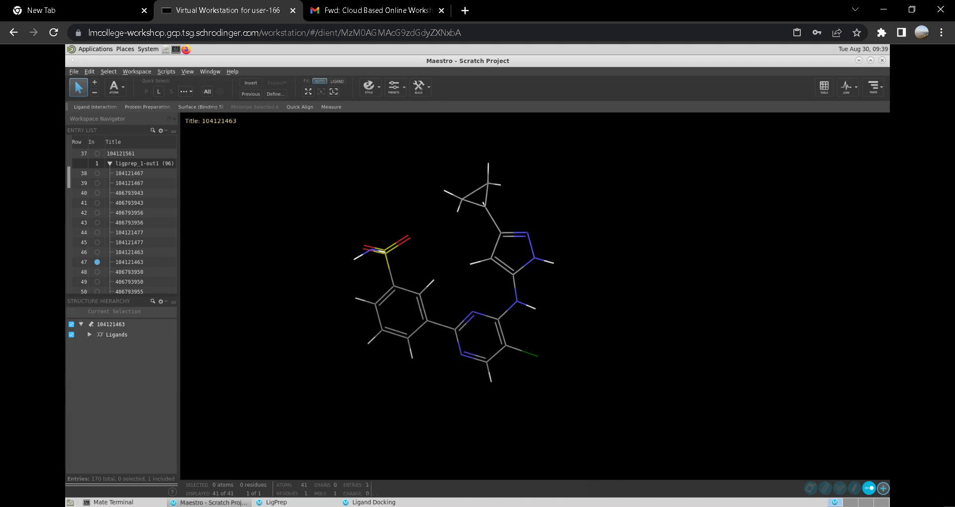
{"action": "scroll", "coordinate": [402, 273], "scroll_direction": "up", "scroll_amount": 5}
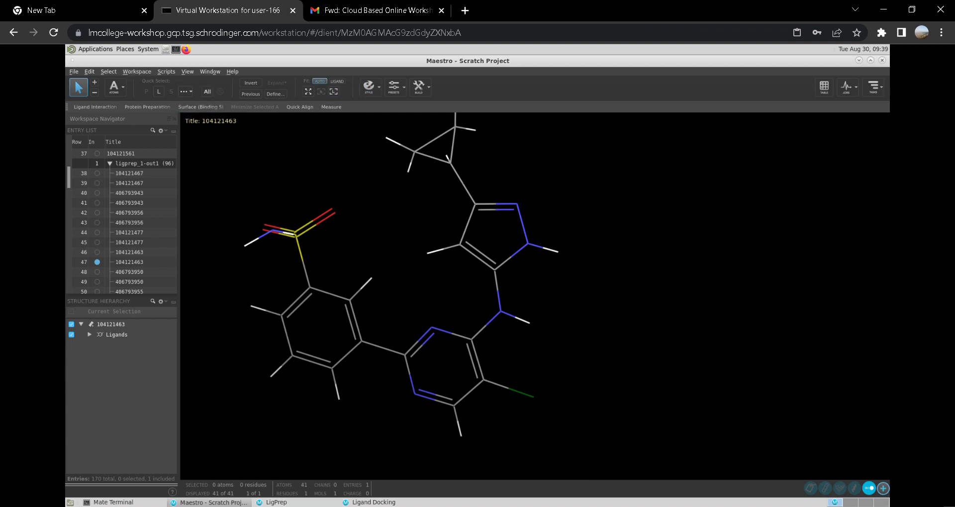
{"action": "left_click", "coordinate": [136, 72]}
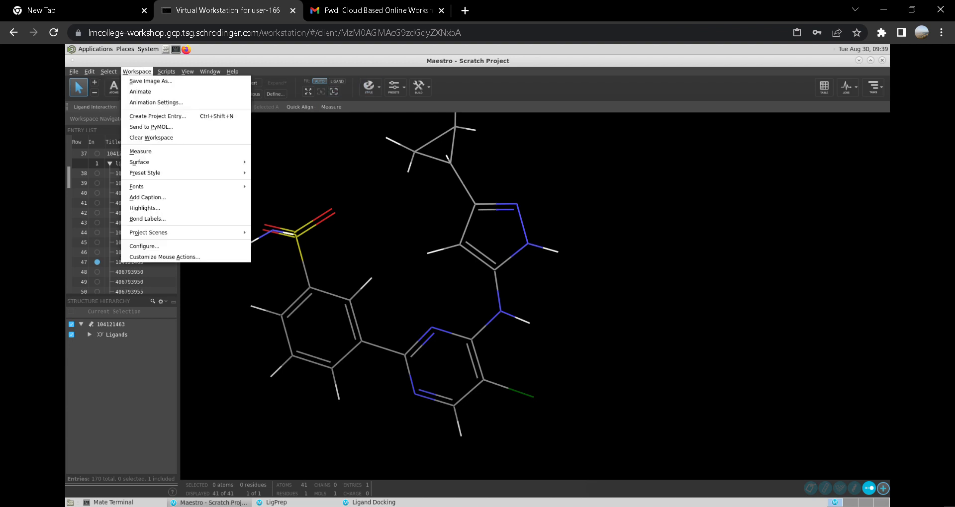
{"action": "left_click", "coordinate": [108, 72]}
{"action": "left_click", "coordinate": [109, 71]}
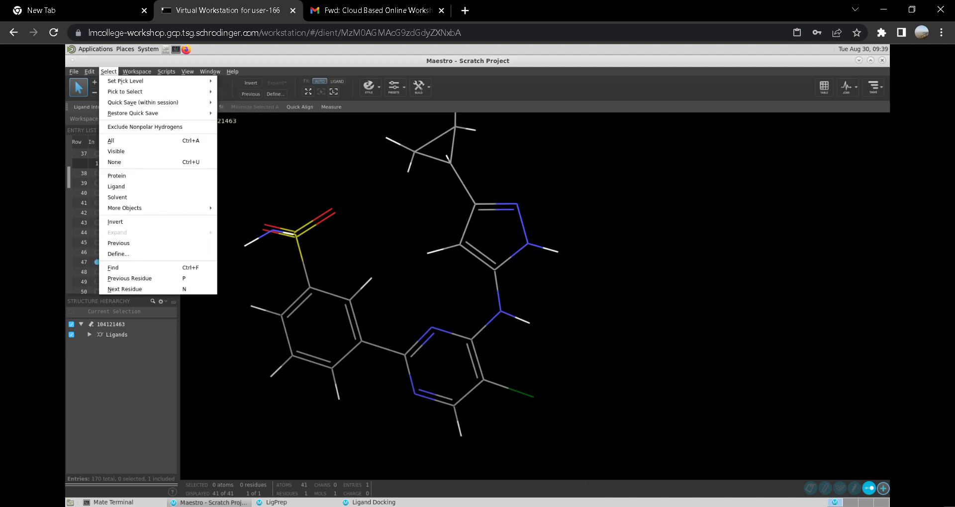
{"action": "mouse_move", "coordinate": [89, 72]}
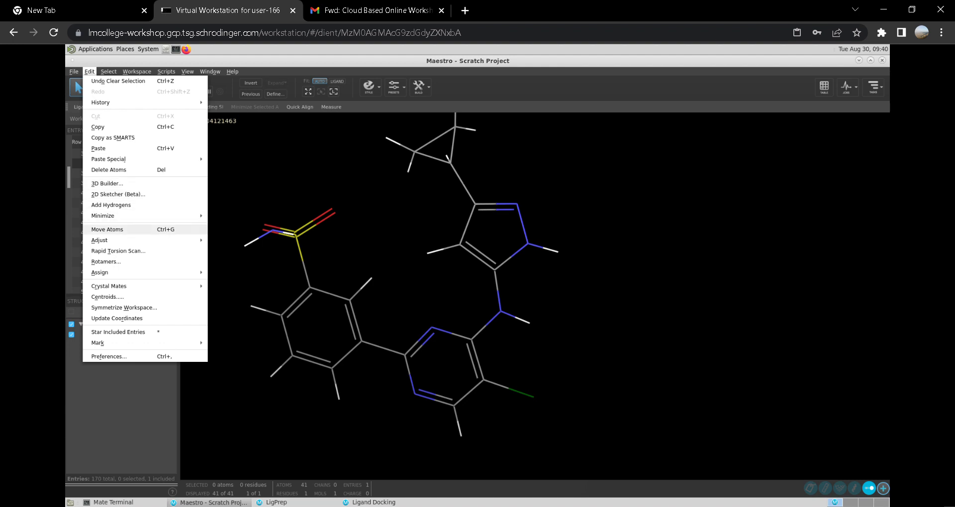
{"action": "mouse_move", "coordinate": [99, 240]}
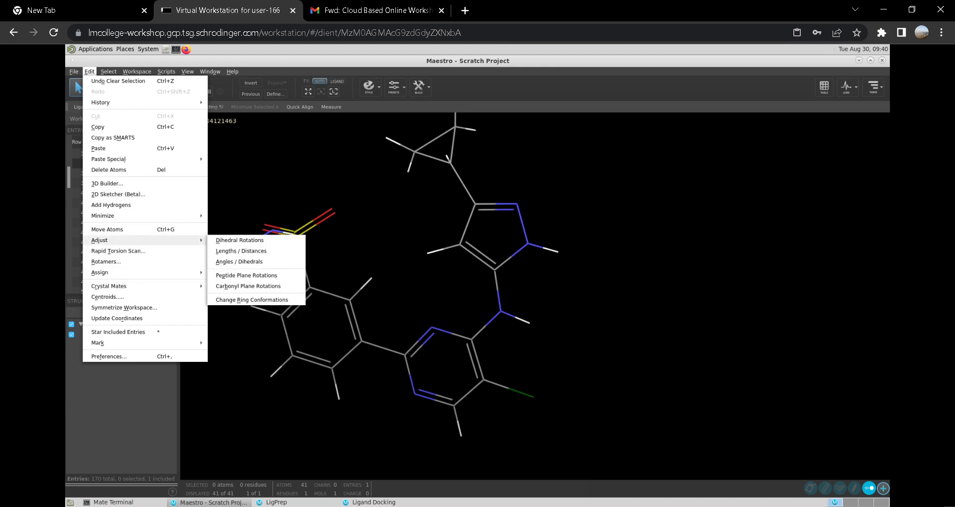
{"action": "key", "text": "Escape"}
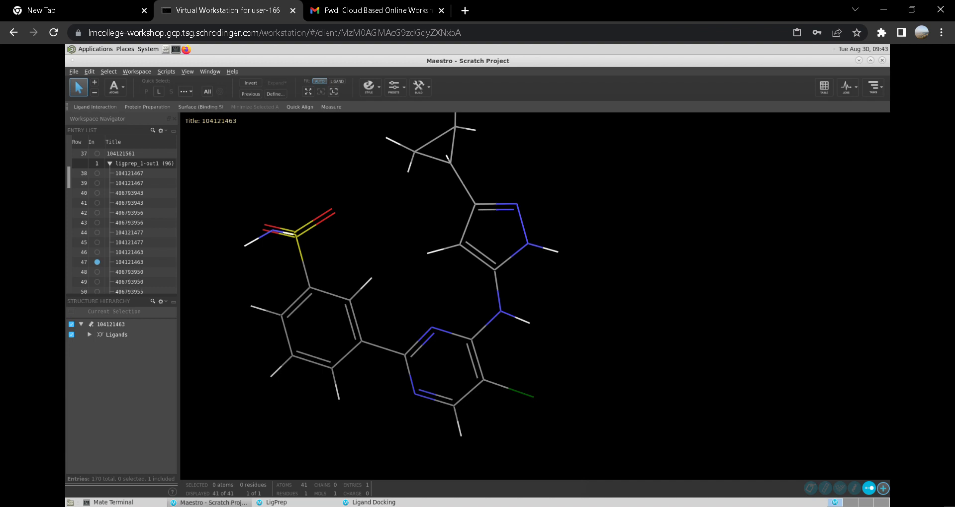
View the docked poses of the glide-dock_SP_1 results group in the Pose Viewer
{"action": "scroll", "coordinate": [89, 242], "scroll_direction": "down", "scroll_amount": 20}
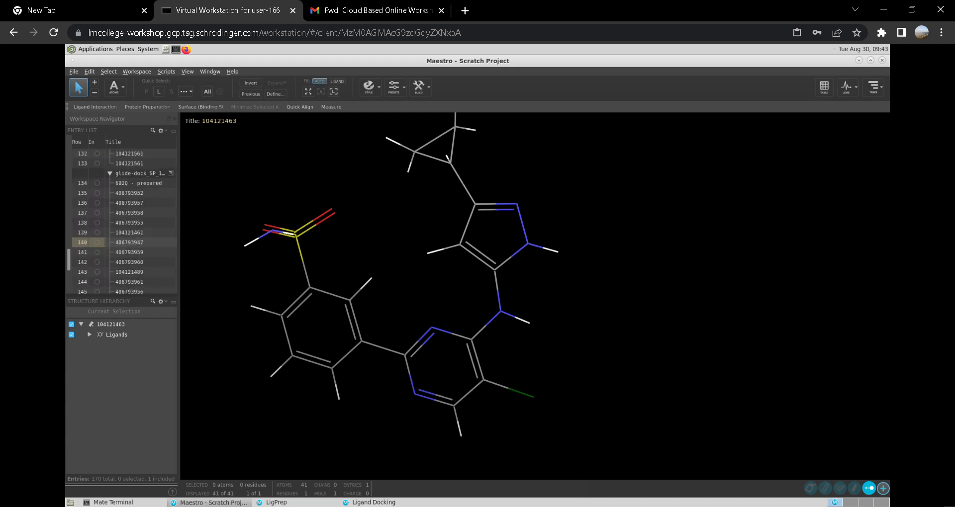
{"action": "scroll", "coordinate": [88, 252], "scroll_direction": "up", "scroll_amount": 2}
{"action": "scroll", "coordinate": [124, 232], "scroll_direction": "up", "scroll_amount": 6}
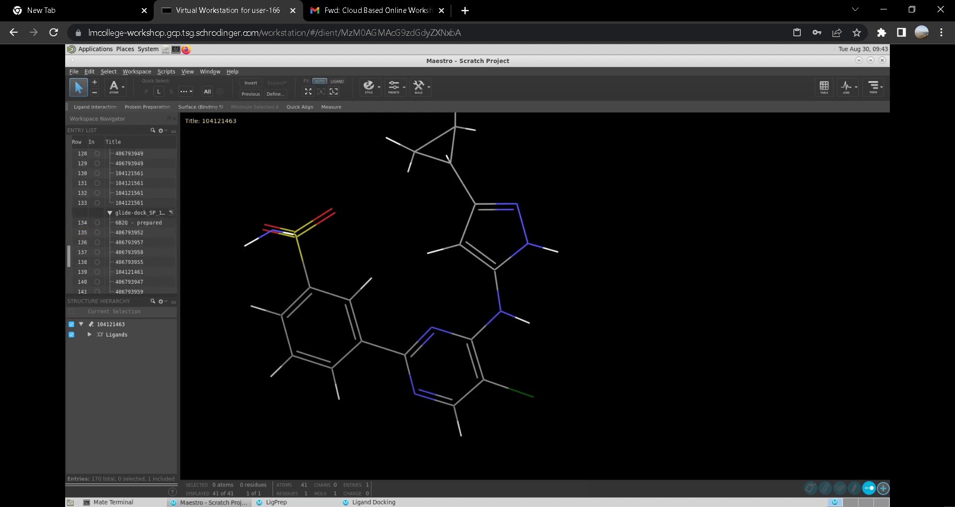
{"action": "left_click", "coordinate": [171, 212]}
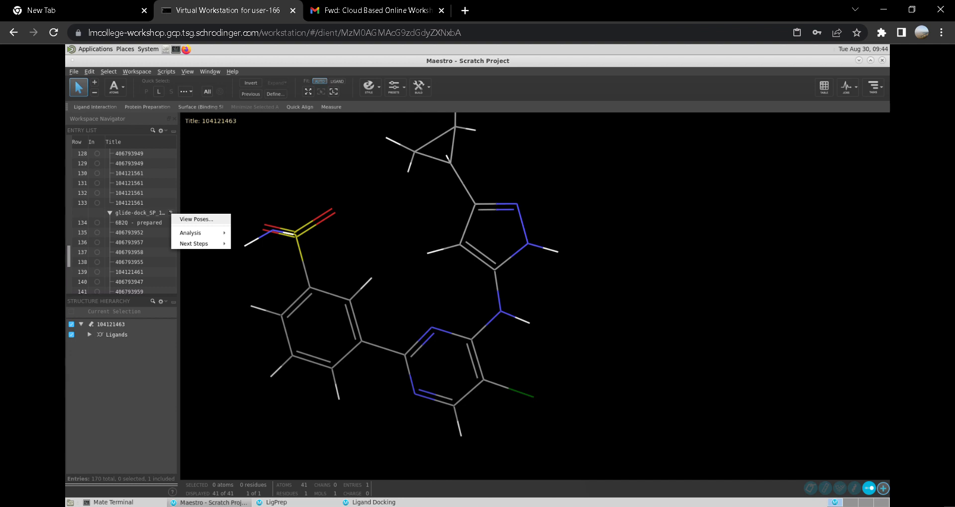
{"action": "left_click", "coordinate": [196, 219]}
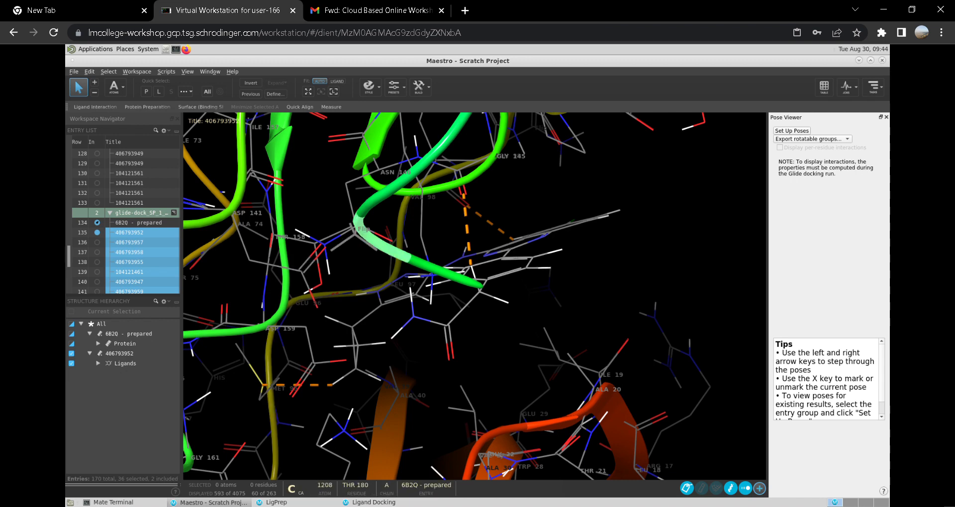
Apply the custom preset to the 6B2Q receptor with docked pose 406793952 and reposition the view around the ligand
{"action": "left_click", "coordinate": [394, 87]}
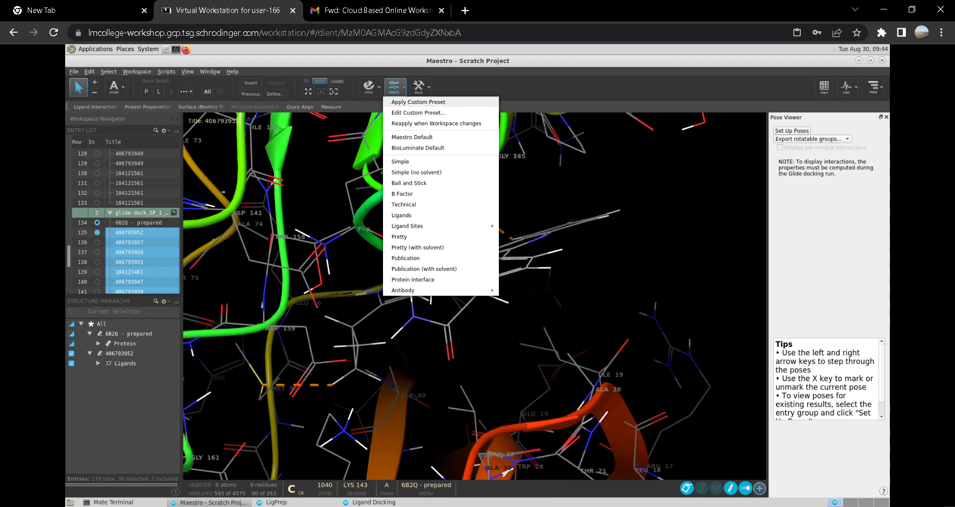
{"action": "left_click", "coordinate": [418, 102]}
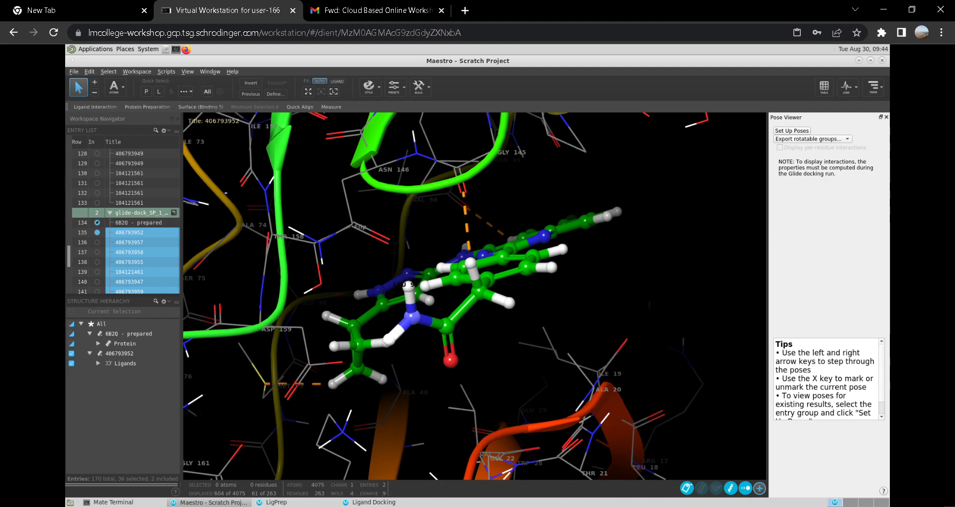
{"action": "right_click_drag", "start_coordinate": [396, 279], "coordinate": [447, 324]}
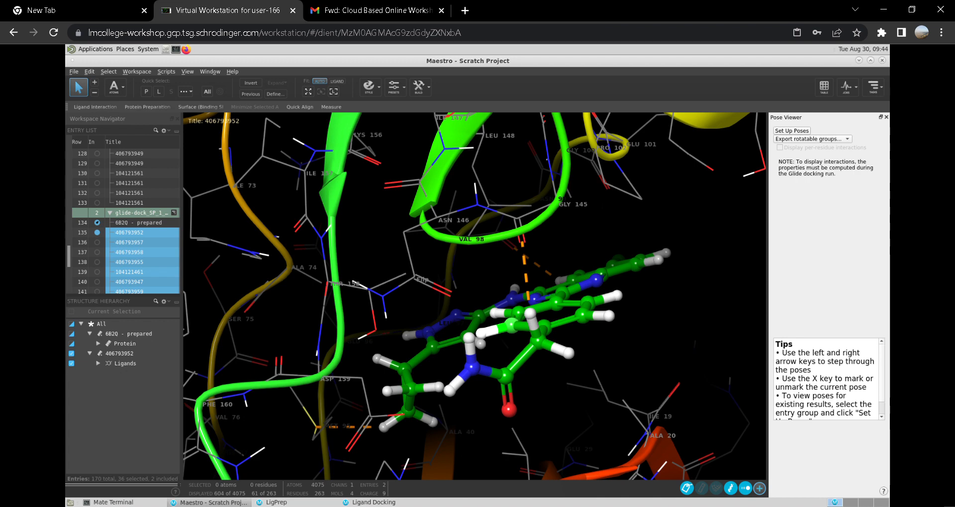
Display the 2D ligand interaction diagram for pose 406793952 and reapply the custom preset in the workspace
{"action": "left_click", "coordinate": [95, 107]}
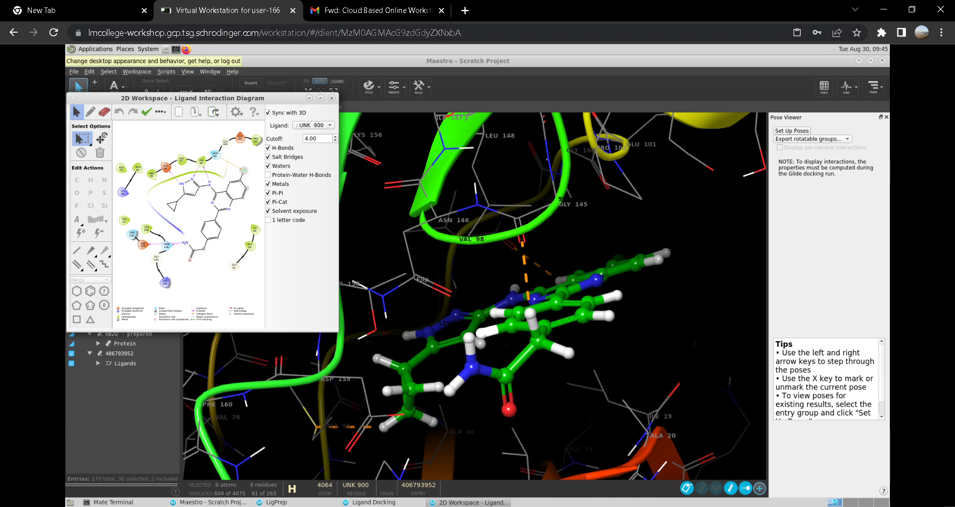
{"action": "left_click", "coordinate": [396, 87]}
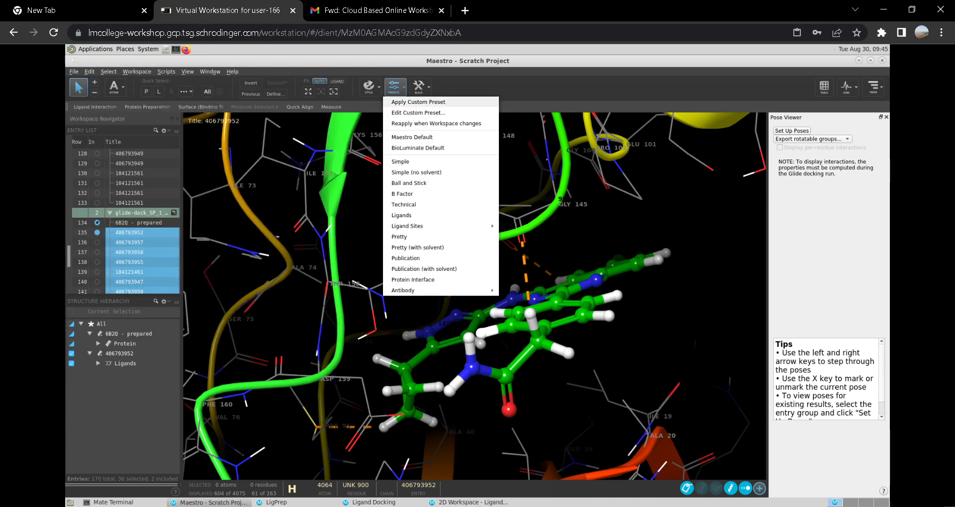
{"action": "left_click", "coordinate": [409, 102]}
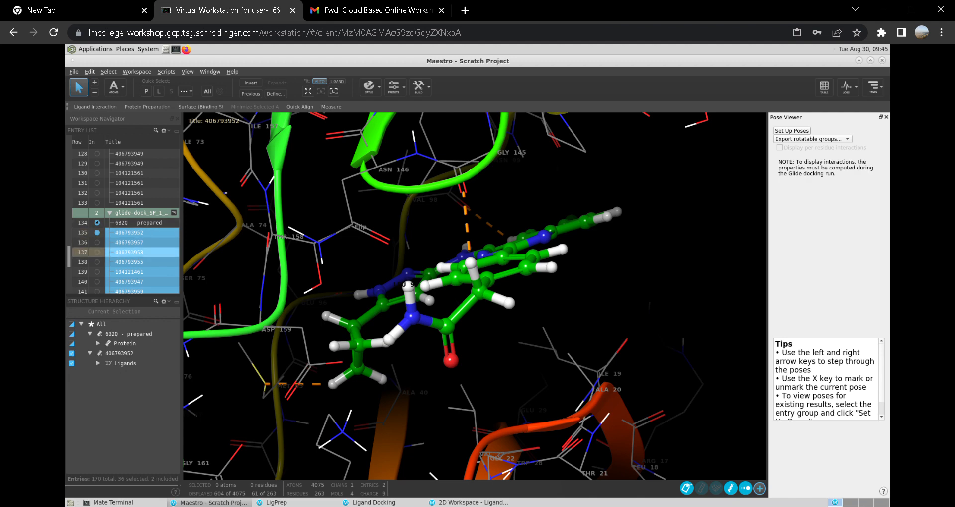
Include docked pose 406793958 with the receptor in the workspace and apply the custom preset
{"action": "left_click", "coordinate": [97, 252]}
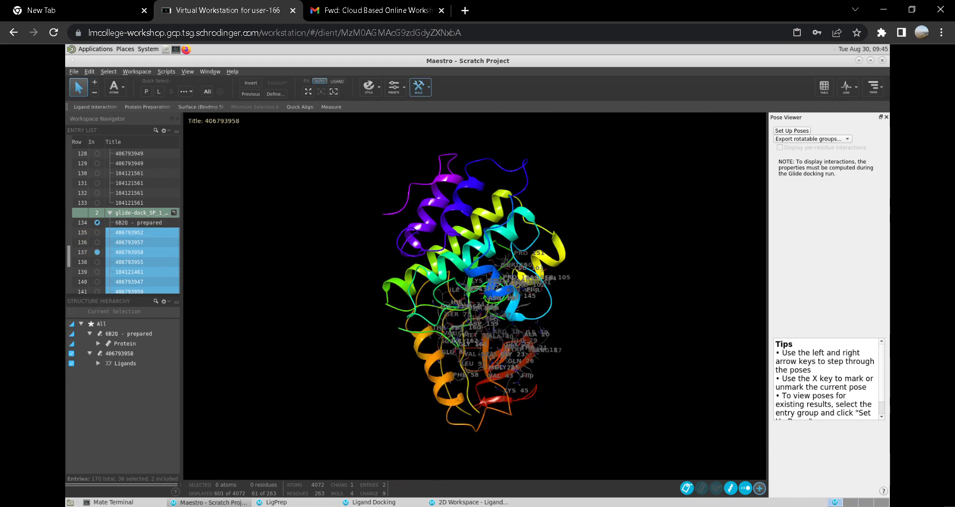
{"action": "left_click", "coordinate": [394, 87]}
{"action": "left_click", "coordinate": [418, 102]}
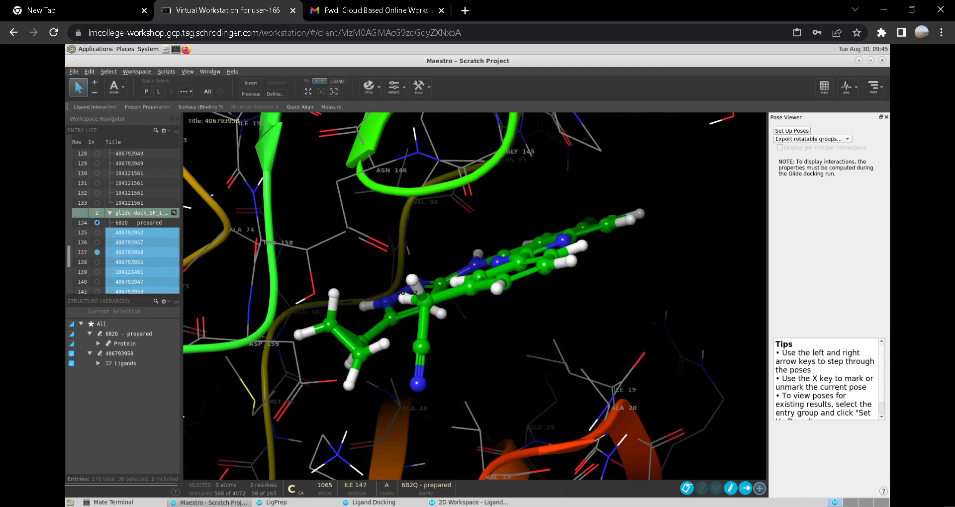
Step through the docked poses to 406793950 in row 151 and apply the custom preset to it
{"action": "key", "text": "Right"}
{"action": "key", "text": "Right"}
{"action": "key", "text": "Right"}
{"action": "key", "text": "Right"}
{"action": "key", "text": "Right"}
{"action": "key", "text": "Right"}
{"action": "key", "text": "Right"}
{"action": "key", "text": "Right"}
{"action": "key", "text": "Right"}
{"action": "key", "text": "Right"}
{"action": "key", "text": "Right"}
{"action": "key", "text": "Right"}
{"action": "key", "text": "Right"}
{"action": "key", "text": "Right"}
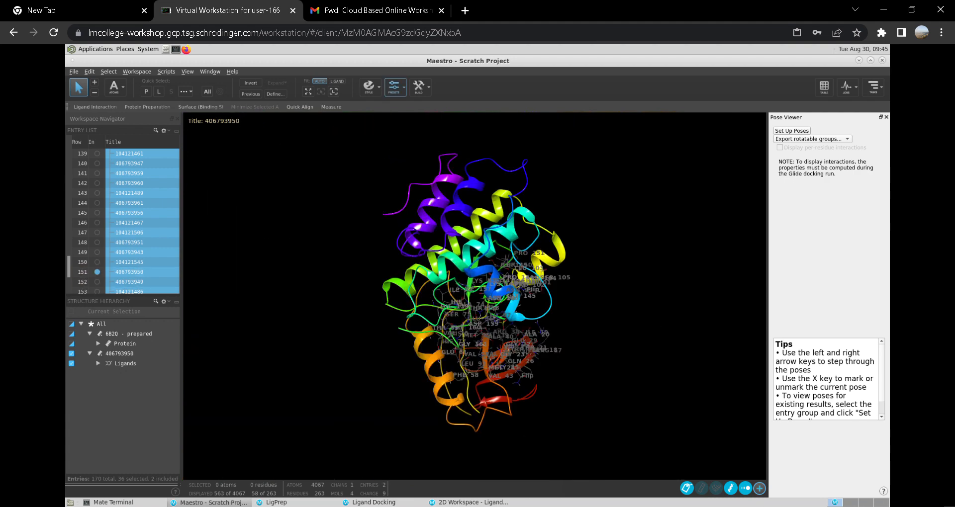
{"action": "left_click", "coordinate": [394, 87]}
{"action": "left_click", "coordinate": [418, 102]}
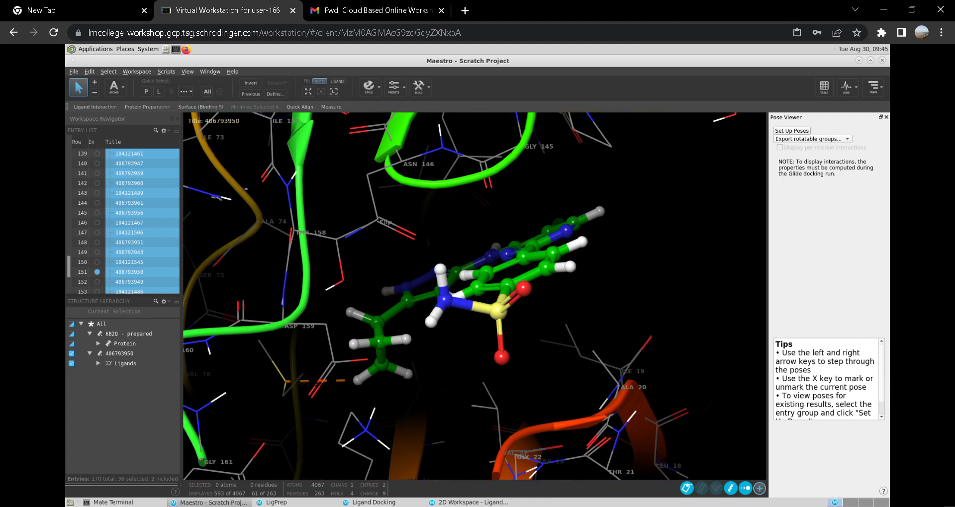
Include docked pose 104121480 in row 167 in the workspace and apply the custom preset to it
{"action": "left_click", "coordinate": [97, 252]}
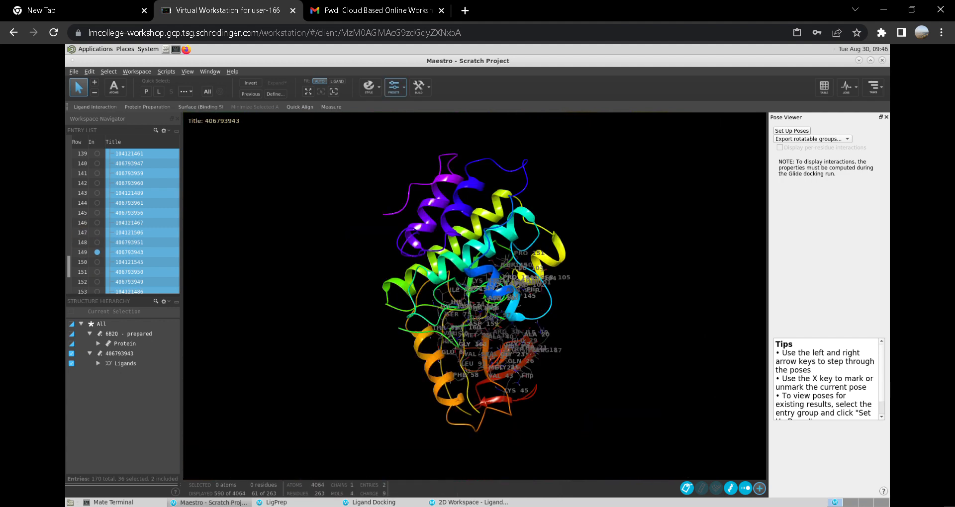
{"action": "scroll", "coordinate": [129, 252], "scroll_direction": "down", "scroll_amount": 6}
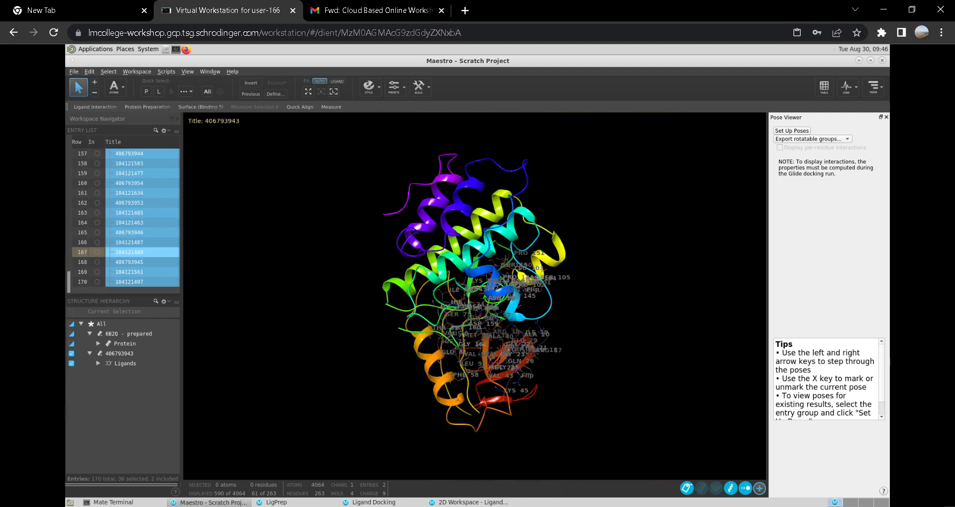
{"action": "left_click", "coordinate": [97, 252]}
{"action": "left_click", "coordinate": [393, 87]}
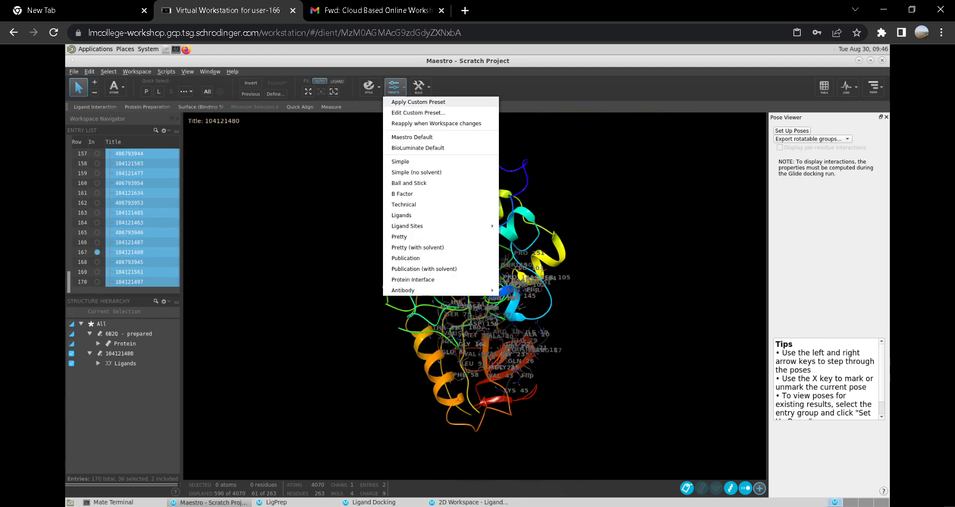
{"action": "left_click", "coordinate": [418, 102]}
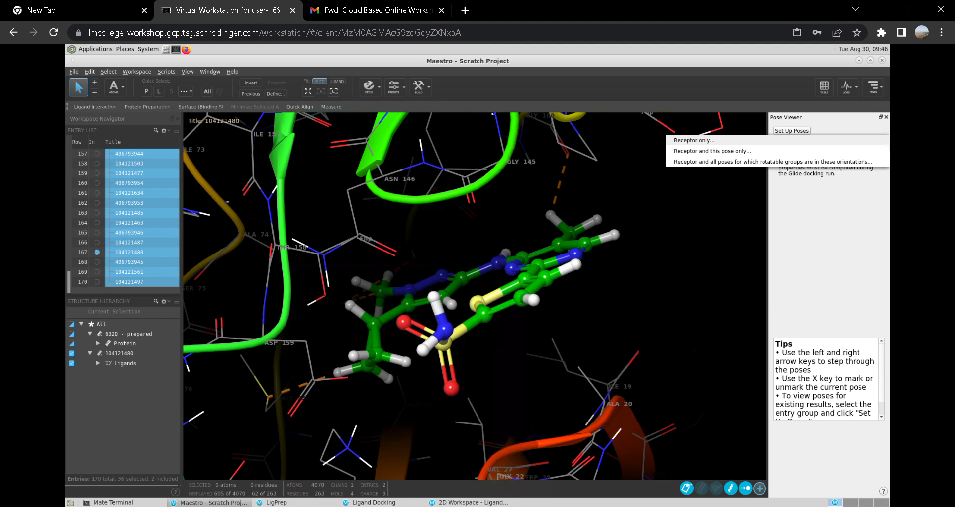
{"action": "key", "text": "Escape"}
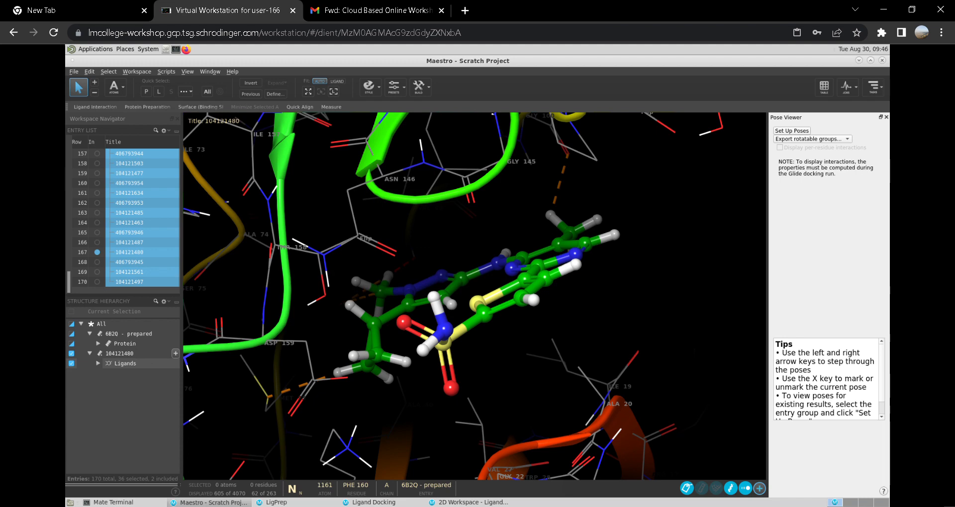
Hide and redisplay ligand 104121480, and toggle the 6B2Q - prepared protein's atoms off and fully back on
{"action": "left_click", "coordinate": [71, 354]}
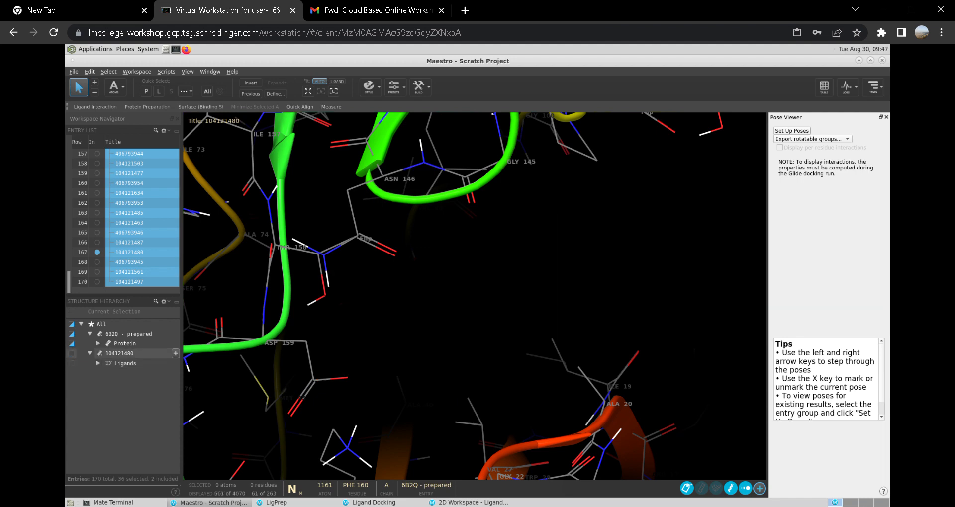
{"action": "left_click", "coordinate": [71, 353]}
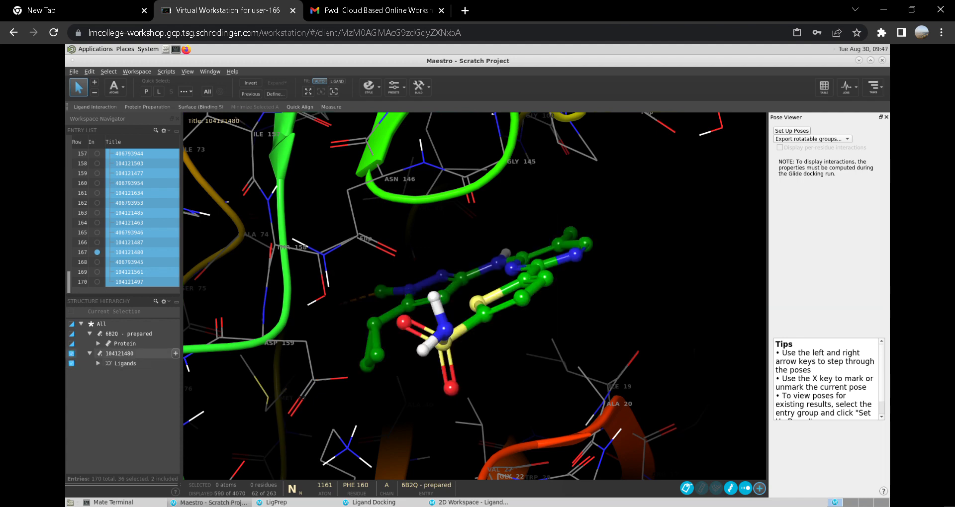
{"action": "left_click", "coordinate": [71, 334]}
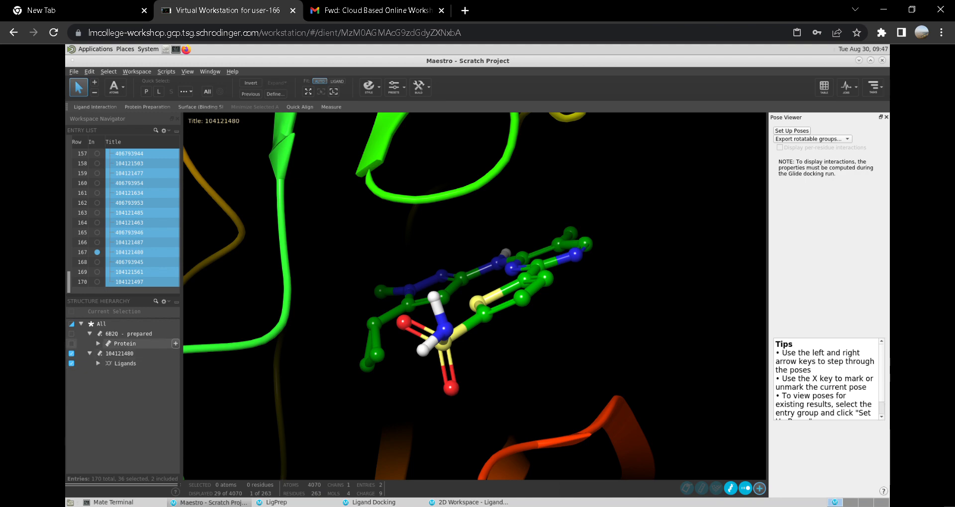
{"action": "left_click", "coordinate": [71, 344]}
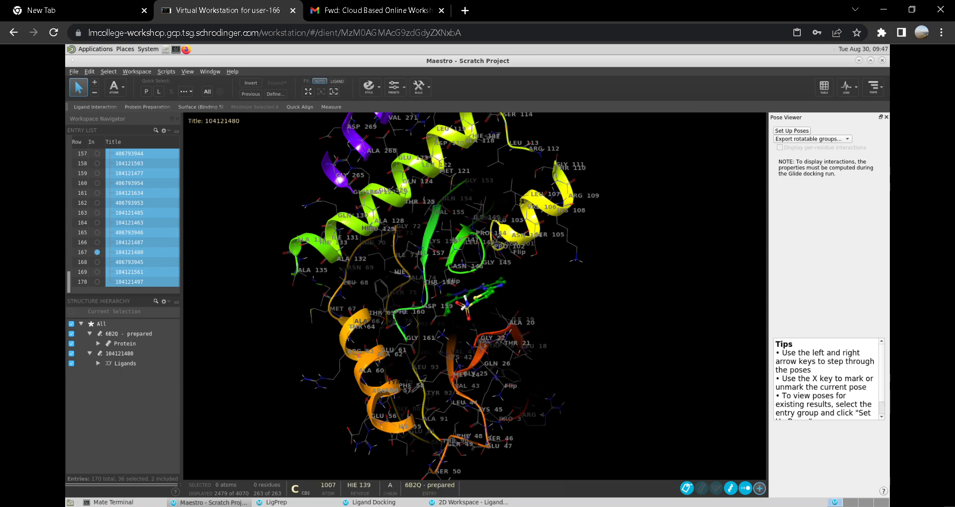
{"action": "scroll", "coordinate": [475, 296], "scroll_direction": "up", "scroll_amount": 3}
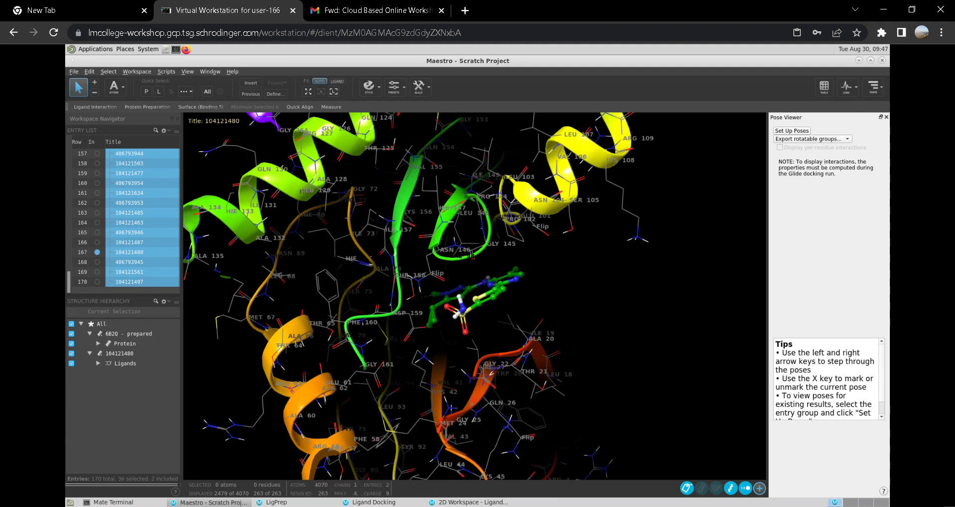
{"action": "left_click_drag", "start_coordinate": [369, 282], "coordinate": [406, 304]}
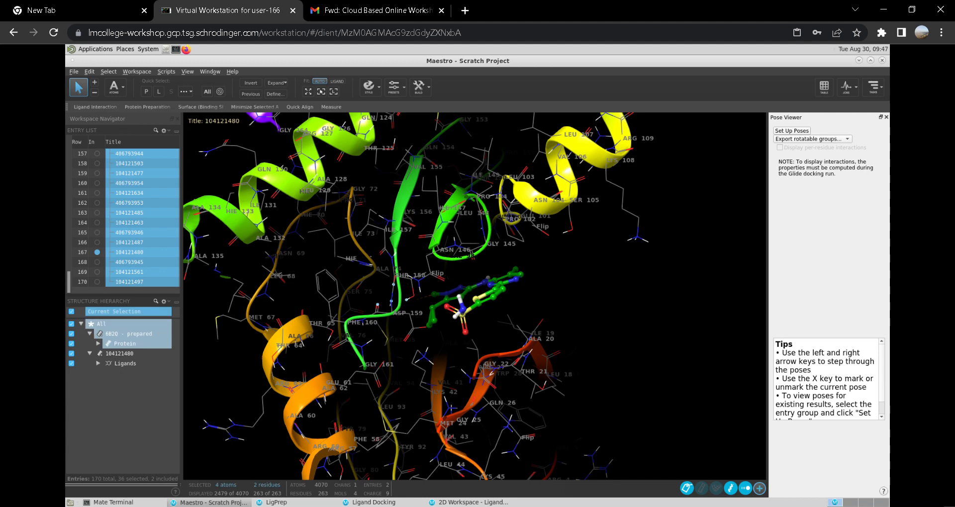
{"action": "right_click_drag", "start_coordinate": [406, 305], "coordinate": [474, 342]}
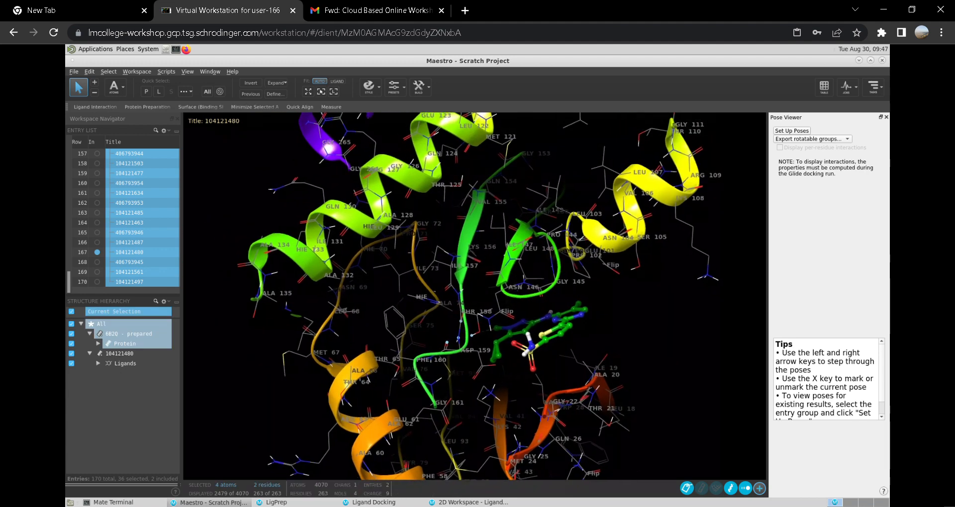
{"action": "scroll", "coordinate": [475, 297], "scroll_direction": "up", "scroll_amount": 4}
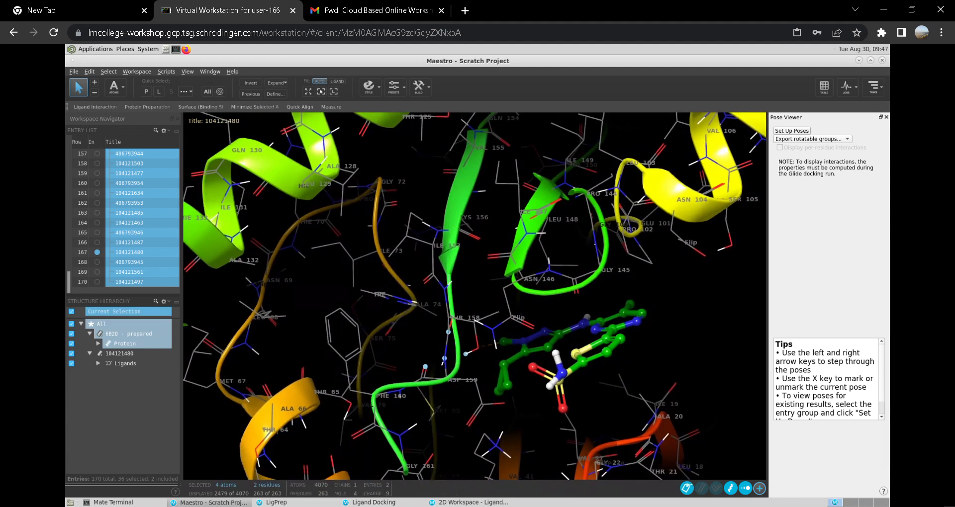
{"action": "left_click", "coordinate": [662, 348]}
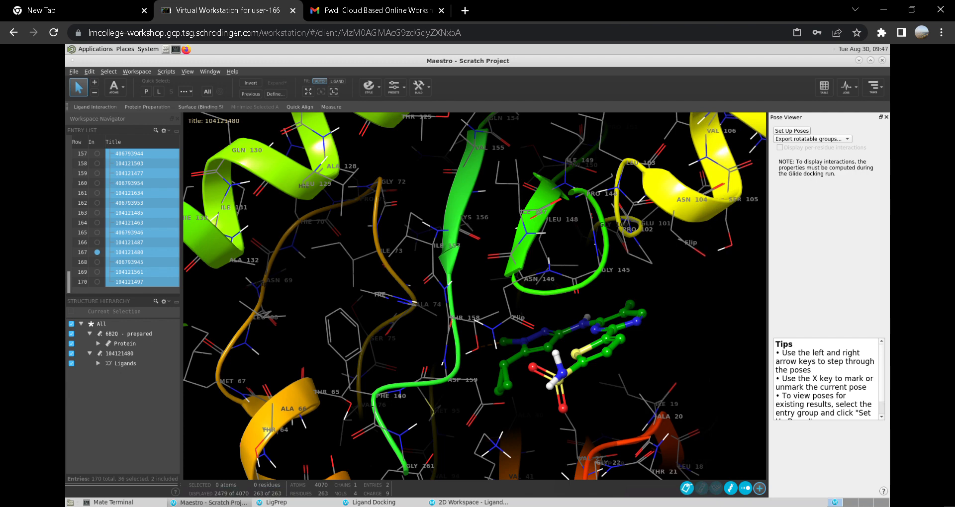
{"action": "left_click_drag", "start_coordinate": [681, 306], "coordinate": [480, 413]}
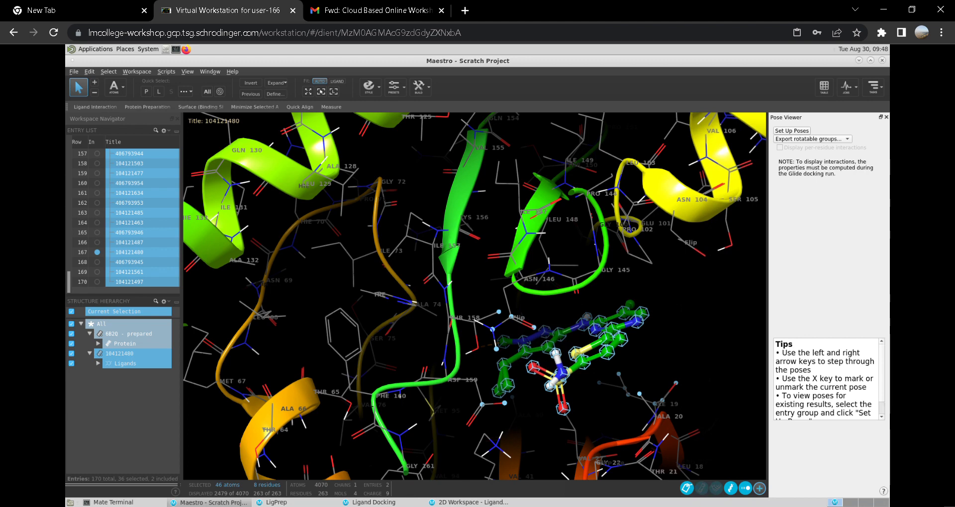
{"action": "left_click", "coordinate": [759, 488]}
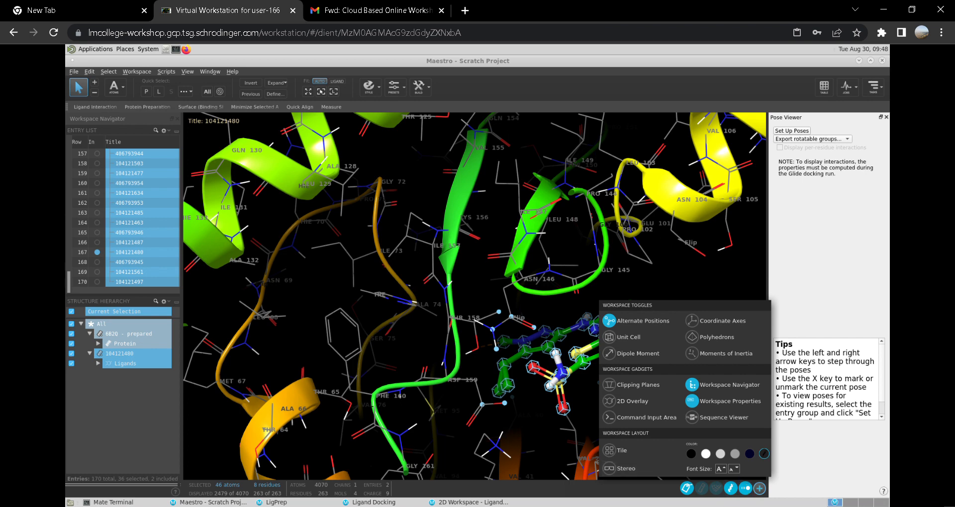
{"action": "key", "text": "Escape"}
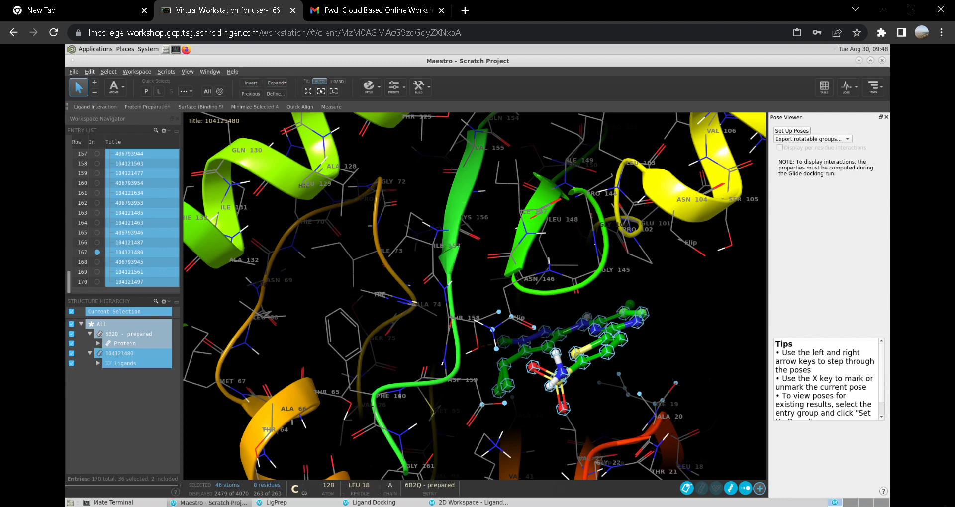
{"action": "left_click", "coordinate": [560, 264]}
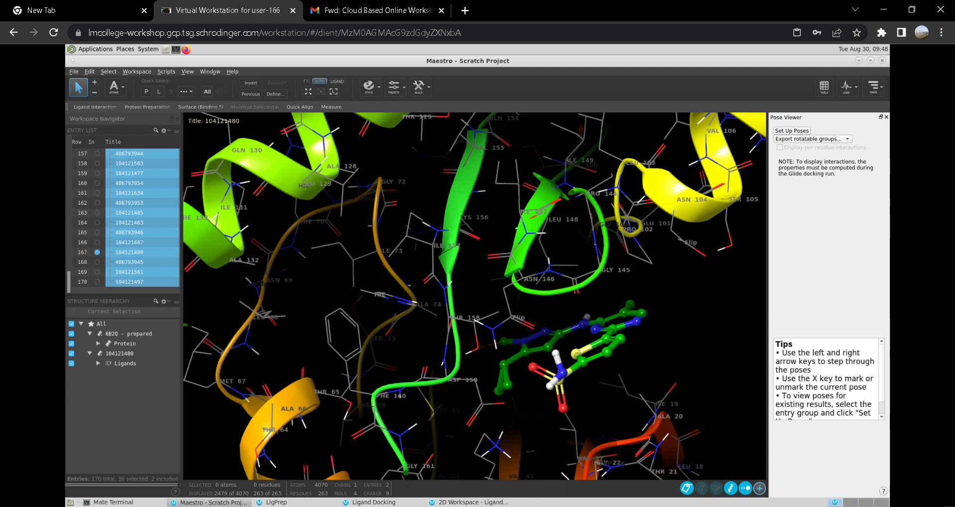
Turn on the 2D Overlay so the structure of ligand 104121480 is drawn in the workspace
{"action": "left_click", "coordinate": [210, 72]}
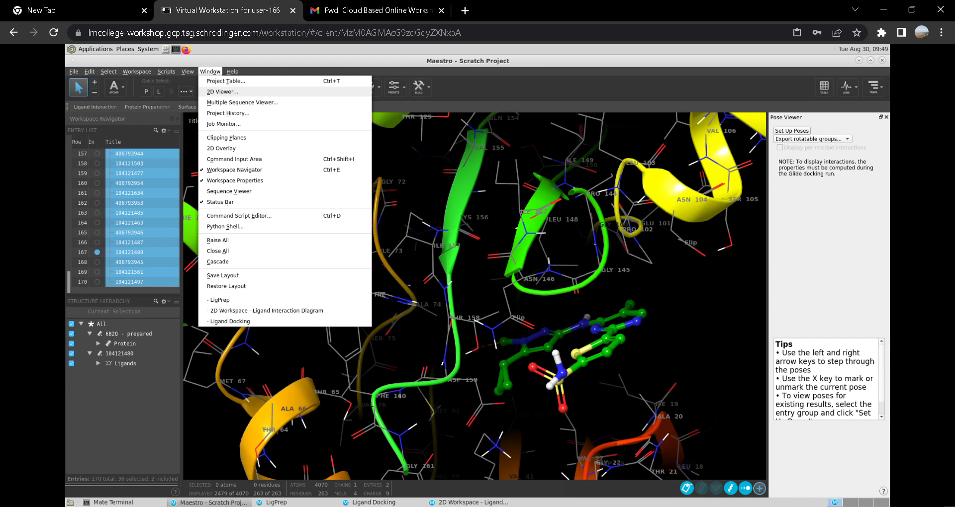
{"action": "key", "text": "Escape"}
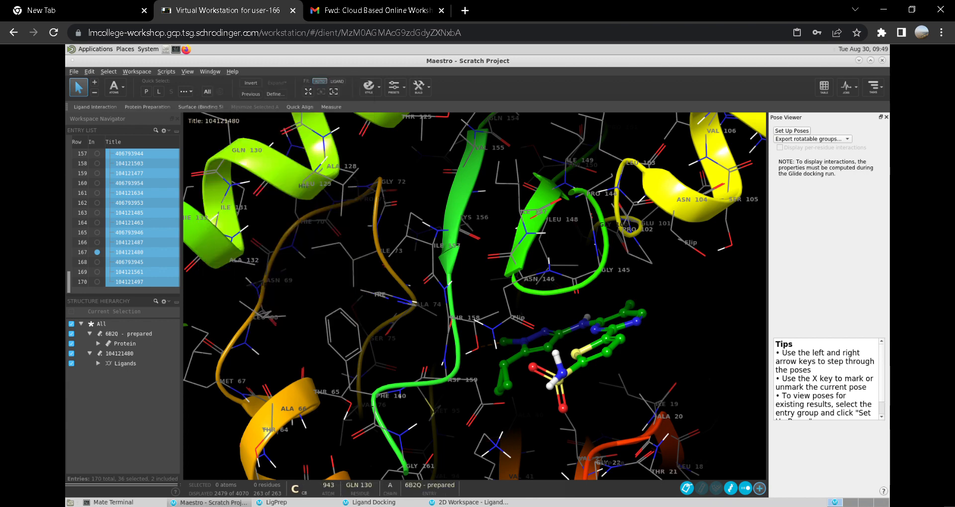
{"action": "left_click", "coordinate": [210, 71]}
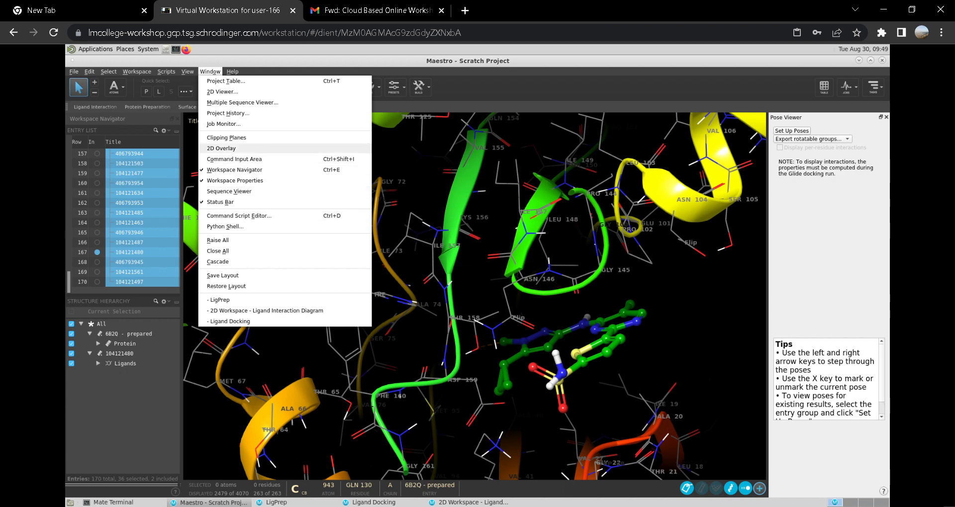
{"action": "left_click", "coordinate": [222, 149]}
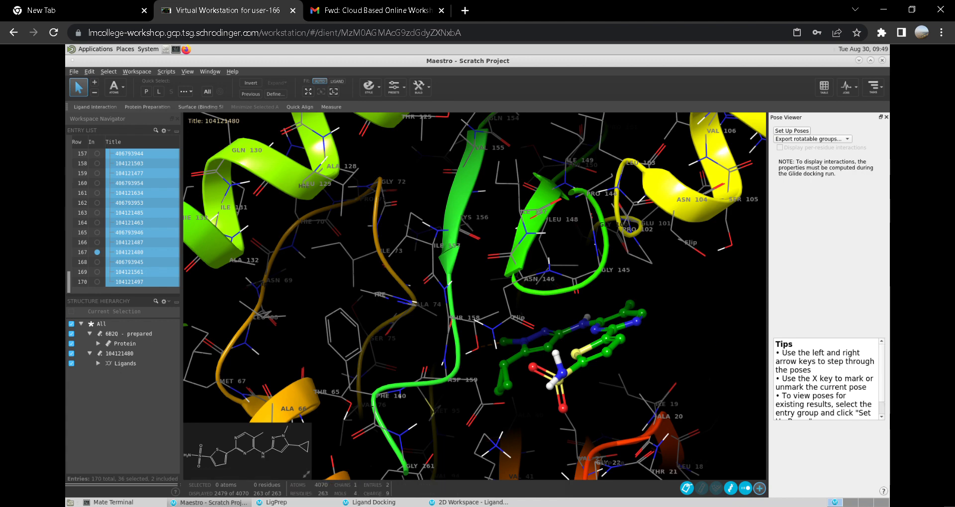
{"action": "scroll", "coordinate": [475, 296], "scroll_direction": "down", "scroll_amount": 6}
{"action": "scroll", "coordinate": [475, 296], "scroll_direction": "up", "scroll_amount": 6}
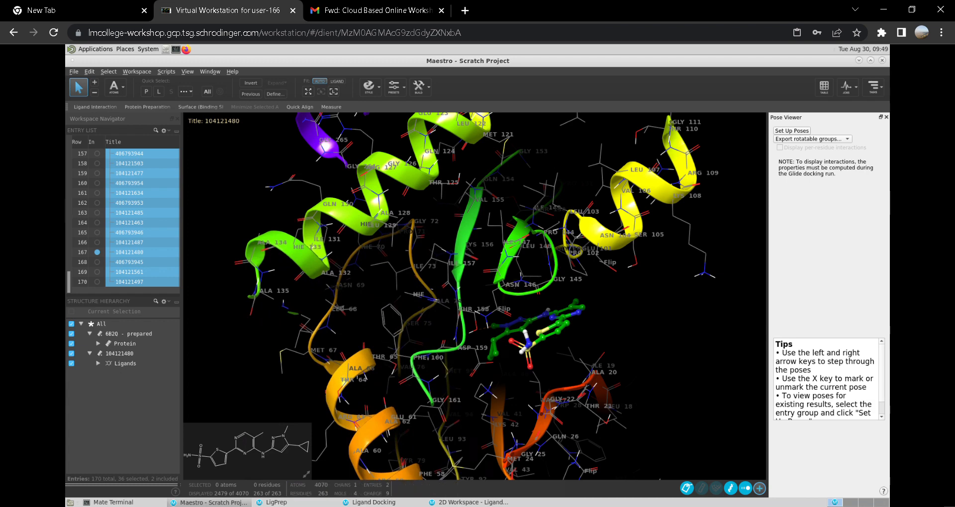
Select ligand 104121480 with its neighbouring atoms, try the 3D Builder's Move and Rotate Dihedrals modes on it, and close the builder
{"action": "left_click", "coordinate": [394, 87]}
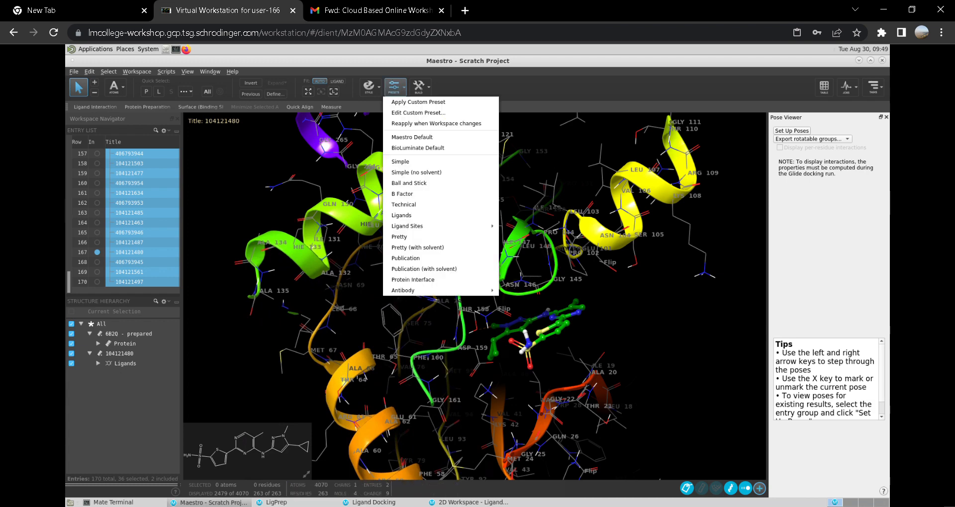
{"action": "left_click", "coordinate": [419, 87]}
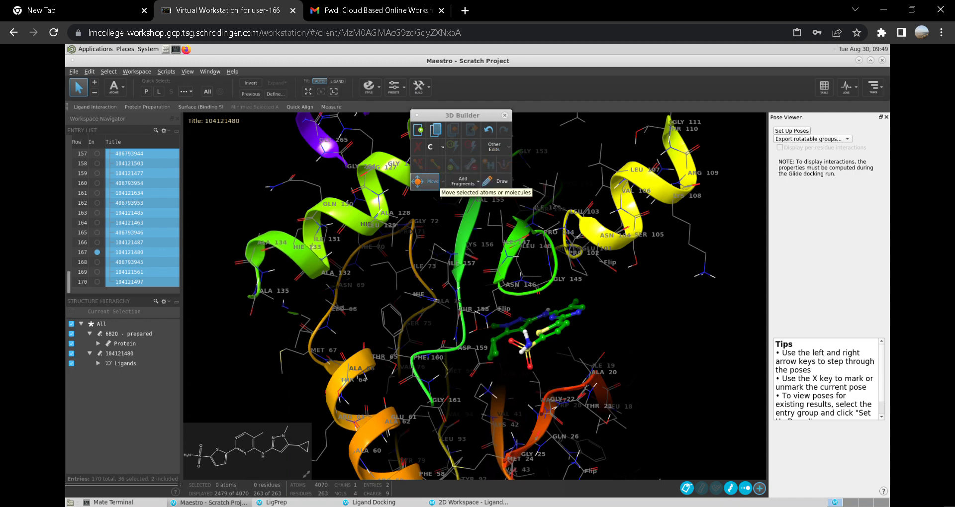
{"action": "left_click_drag", "start_coordinate": [599, 300], "coordinate": [497, 373]}
{"action": "left_click", "coordinate": [418, 182]}
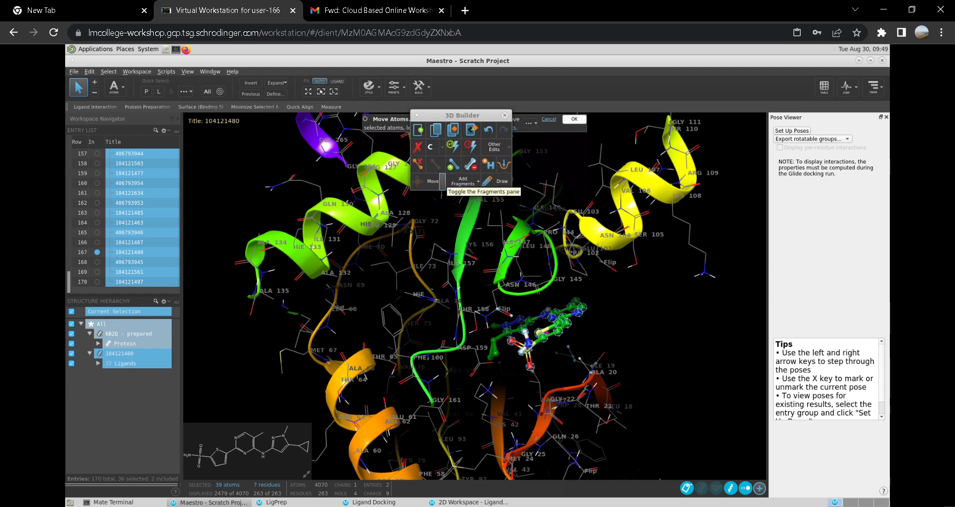
{"action": "left_click", "coordinate": [442, 182]}
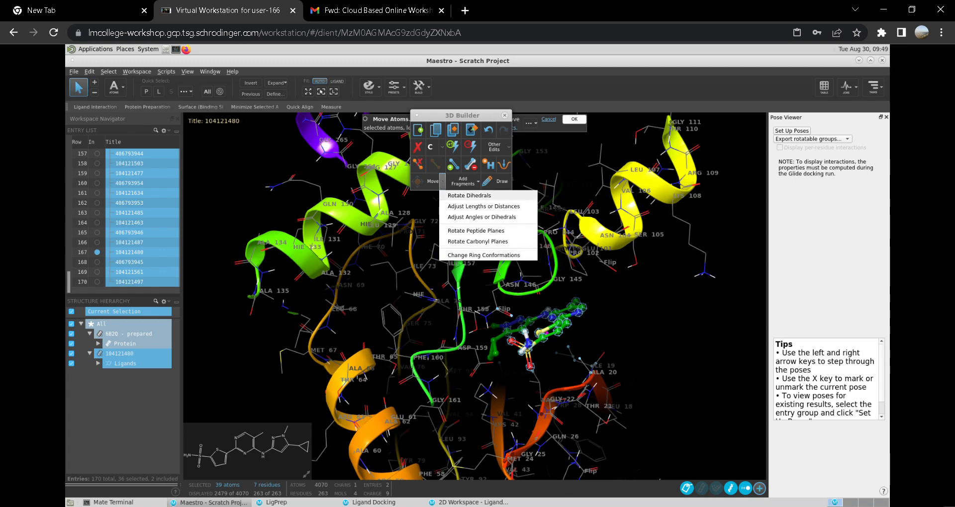
{"action": "left_click", "coordinate": [469, 196]}
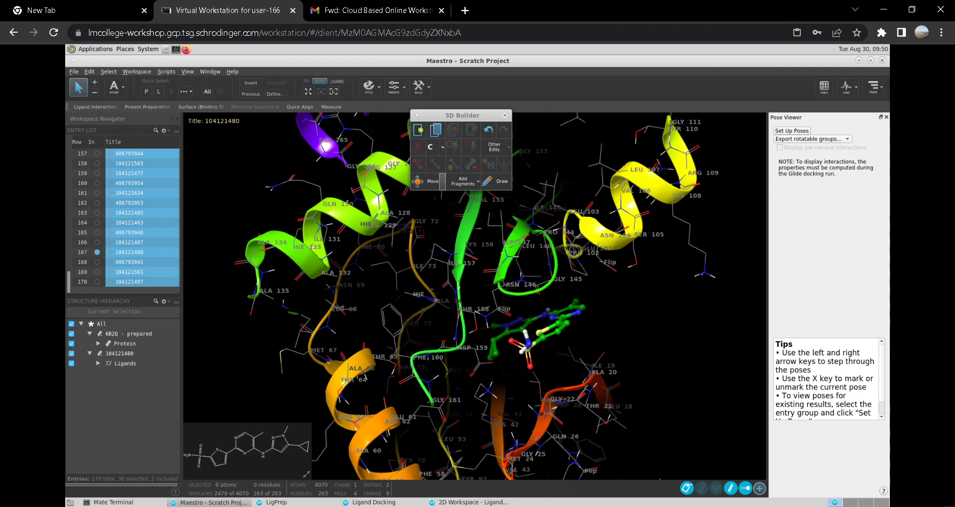
{"action": "left_click", "coordinate": [505, 116]}
Select one sulfur–oxygen bond of ligand 104121480's sulfonamide and display only its two atoms
{"action": "scroll", "coordinate": [593, 376], "scroll_direction": "up", "scroll_amount": 5}
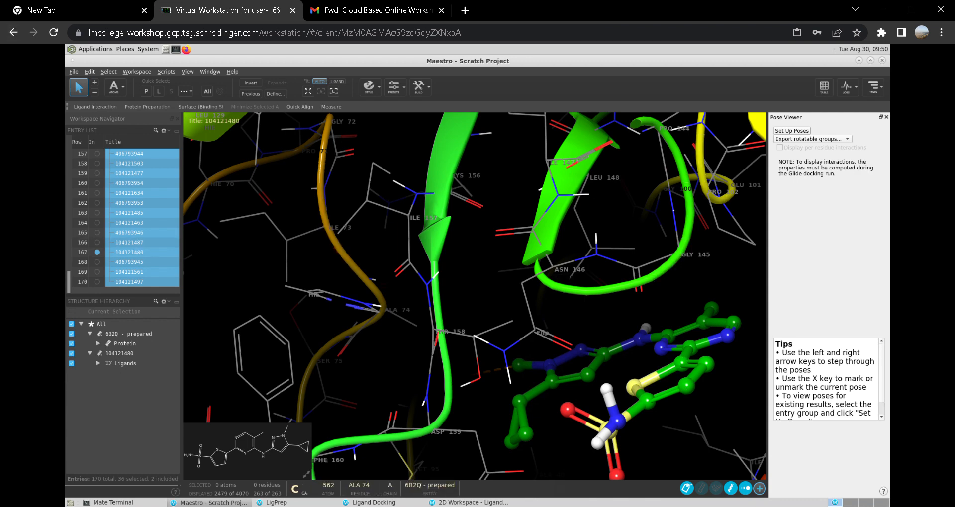
{"action": "scroll", "coordinate": [381, 305], "scroll_direction": "down", "scroll_amount": 3}
{"action": "scroll", "coordinate": [380, 305], "scroll_direction": "down", "scroll_amount": 3}
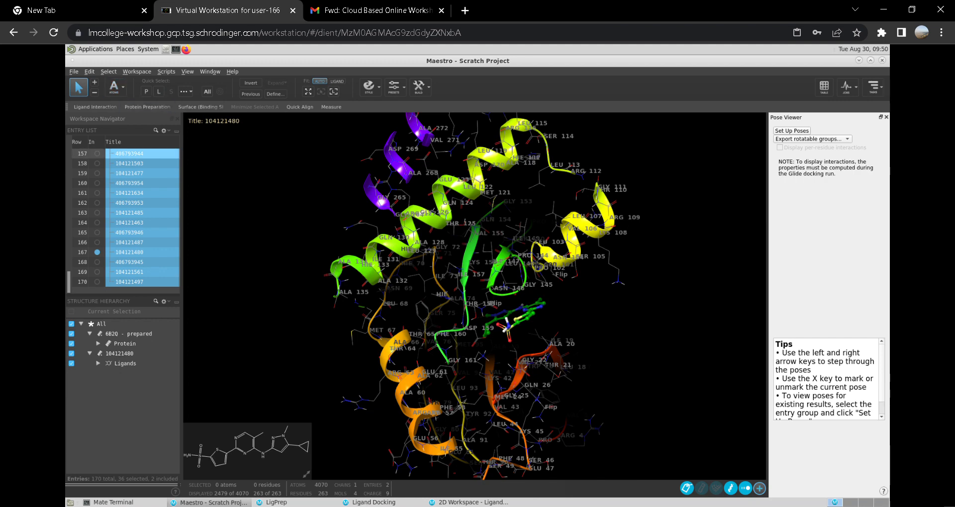
{"action": "scroll", "coordinate": [475, 297], "scroll_direction": "up", "scroll_amount": 5}
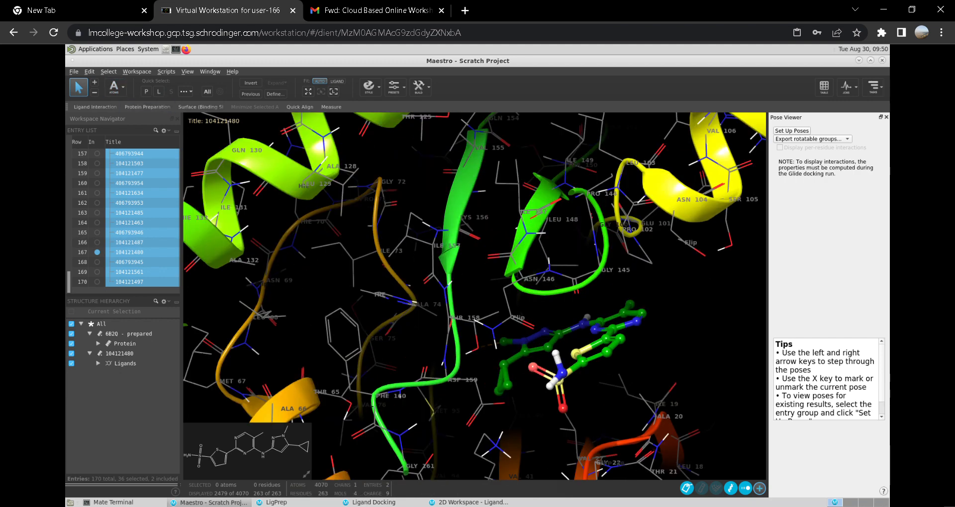
{"action": "left_click", "coordinate": [562, 395]}
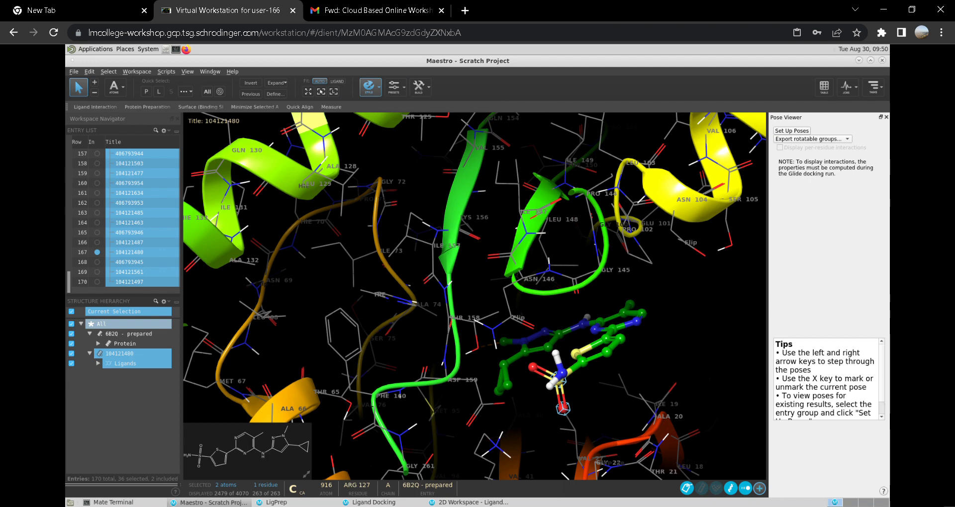
{"action": "left_click", "coordinate": [369, 86]}
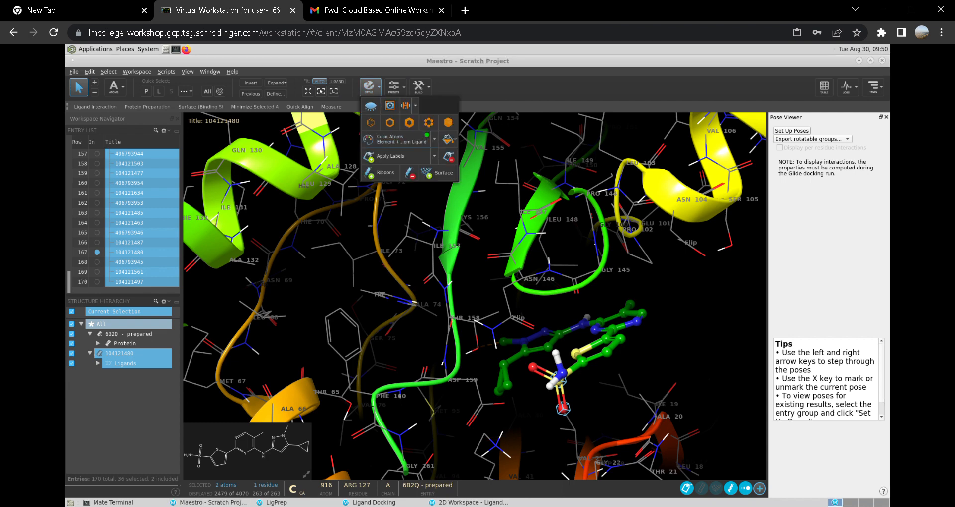
{"action": "left_click", "coordinate": [370, 106]}
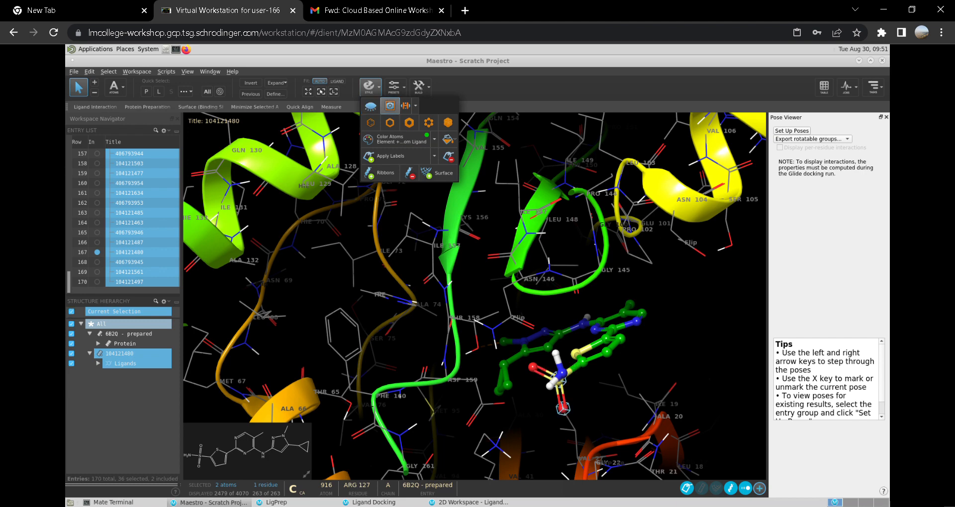
{"action": "left_click", "coordinate": [389, 106]}
{"action": "left_click", "coordinate": [370, 106]}
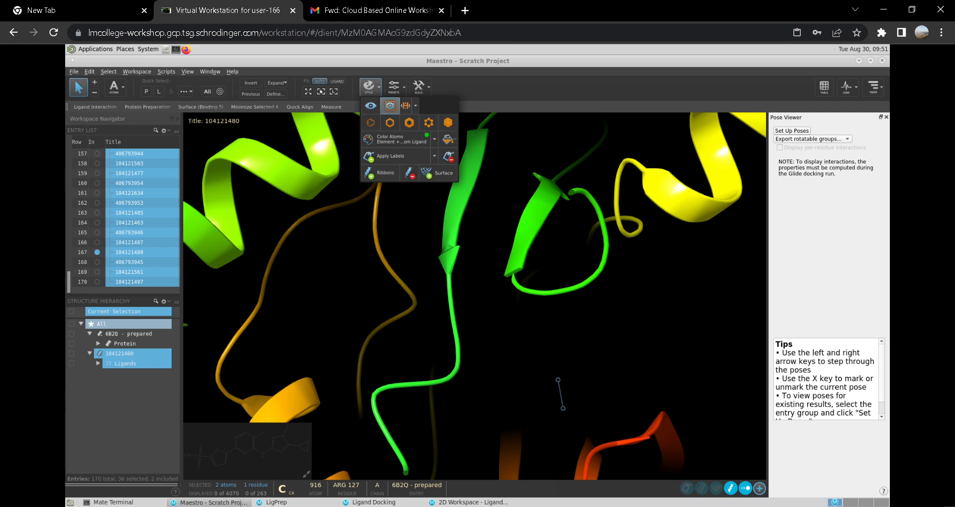
{"action": "left_click", "coordinate": [390, 105]}
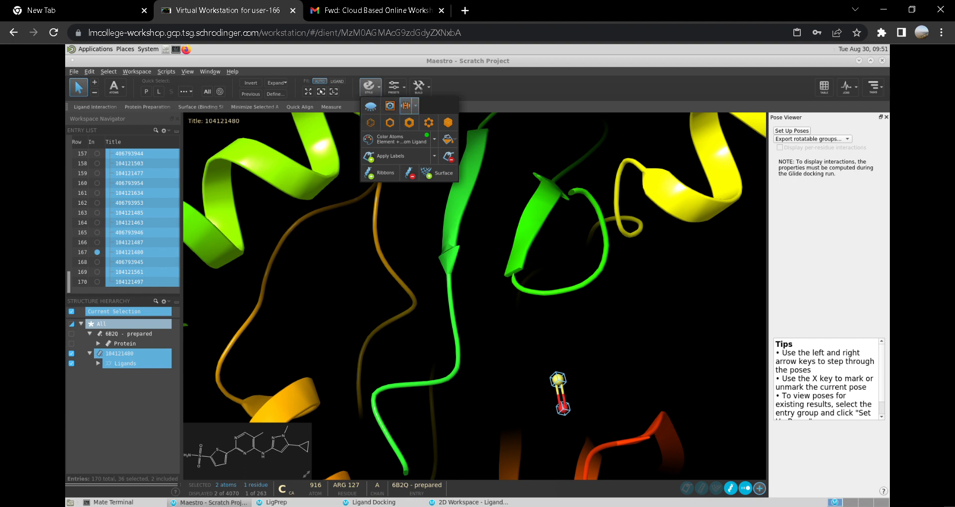
Change the two selected sulfonamide atoms to the tube style and back to ball-and-stick, and hide them
{"action": "left_click", "coordinate": [409, 123]}
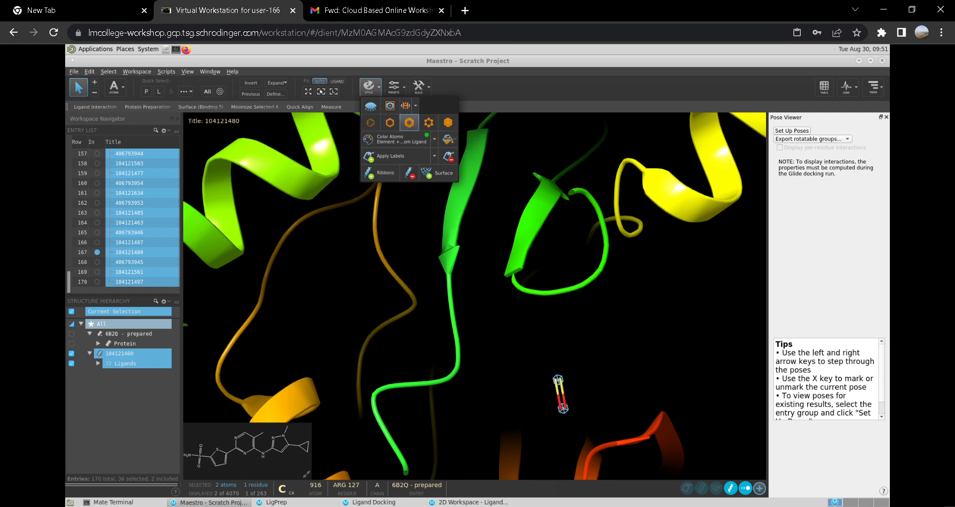
{"action": "left_click", "coordinate": [428, 122]}
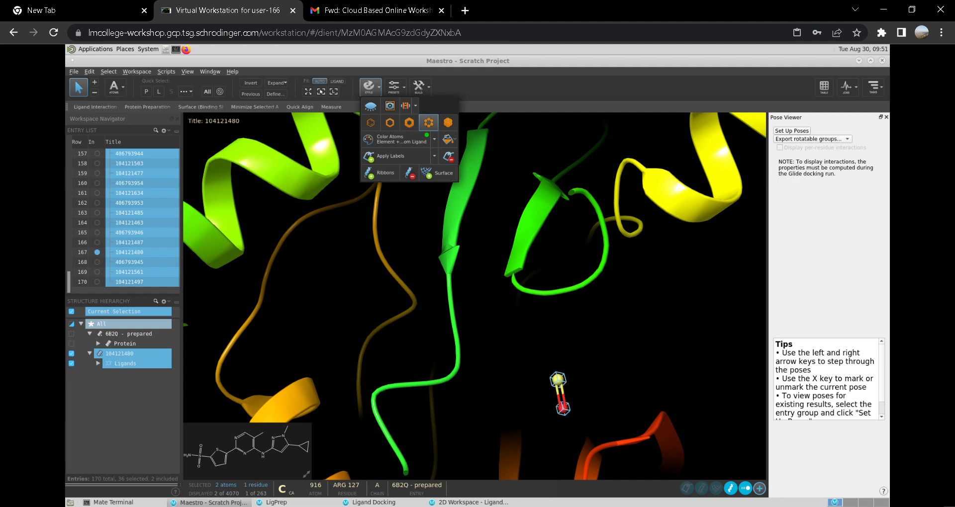
{"action": "left_click", "coordinate": [371, 105]}
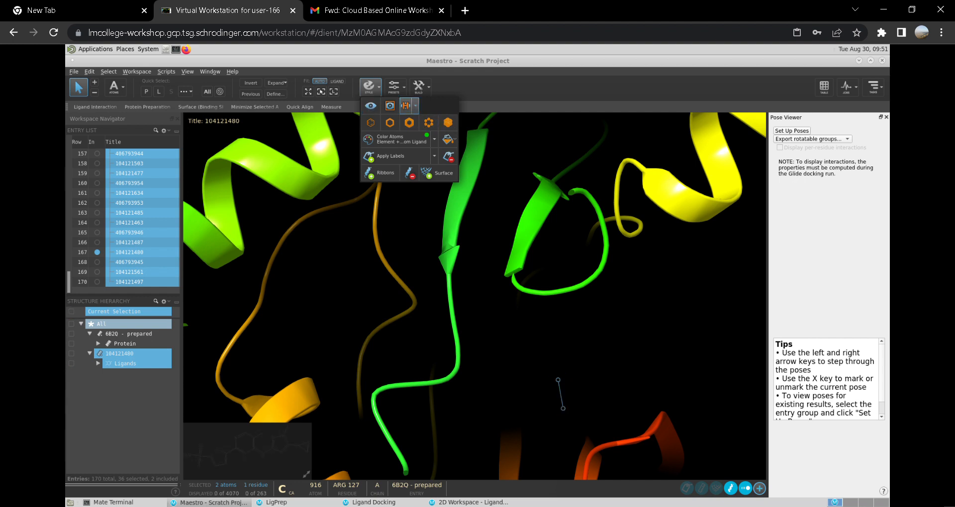
{"action": "left_click", "coordinate": [415, 106]}
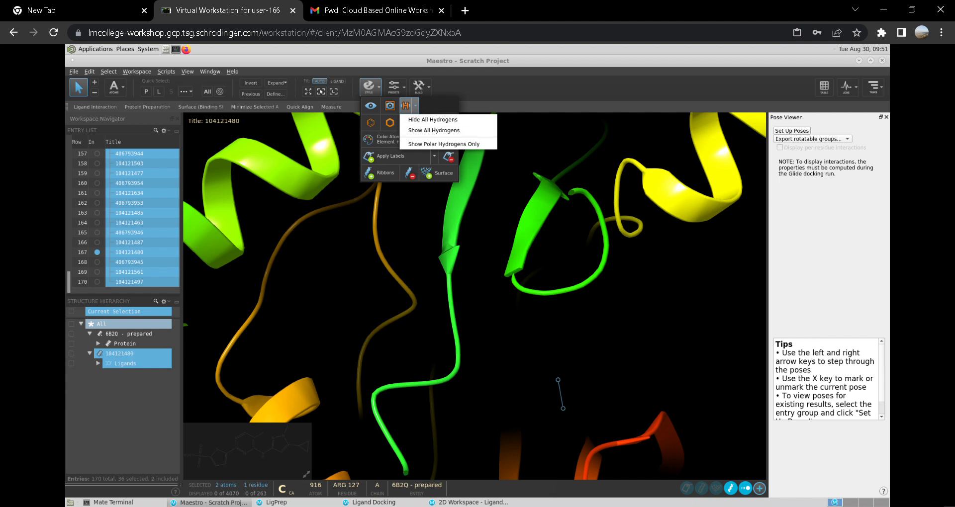
{"action": "key", "text": "Escape"}
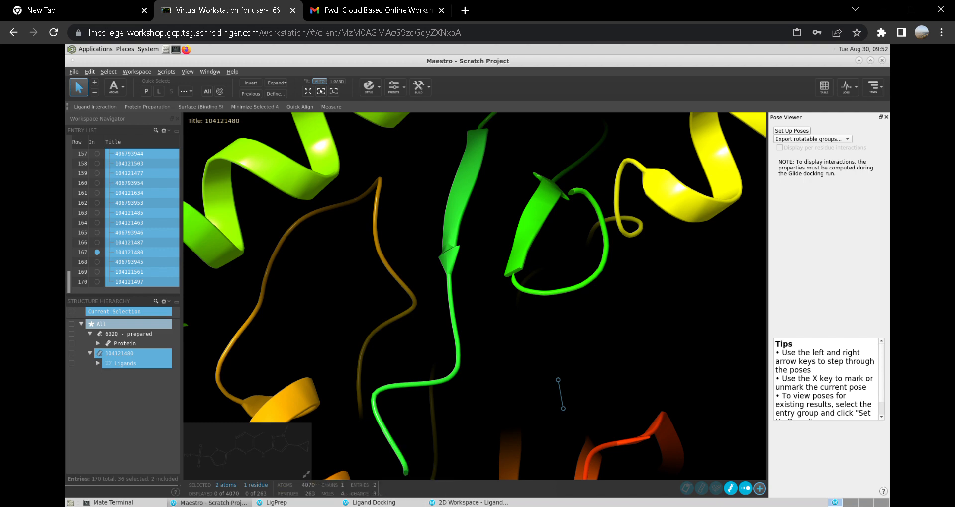
Clear the two-atom selection on ligand 104121480 in the workspace
{"action": "scroll", "coordinate": [475, 296], "scroll_direction": "down", "scroll_amount": 3}
{"action": "scroll", "coordinate": [475, 296], "scroll_direction": "down", "scroll_amount": 5}
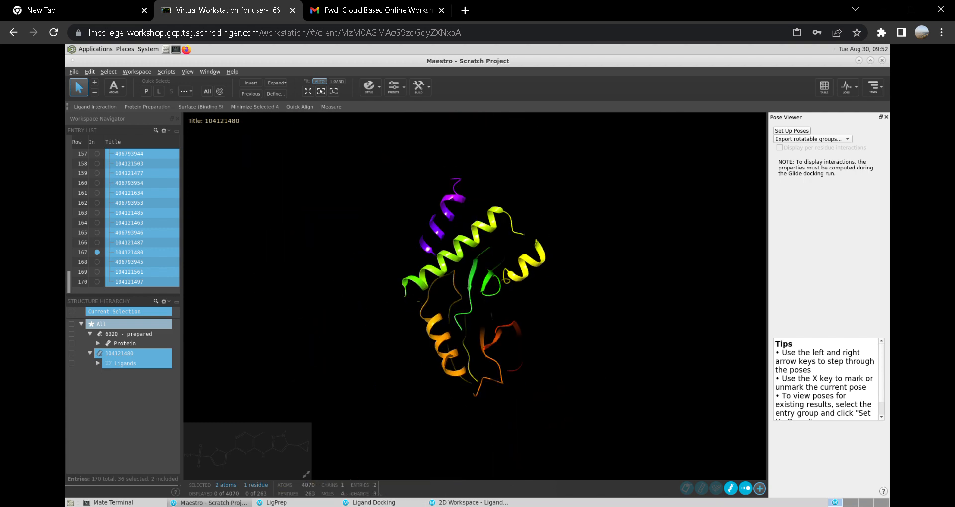
{"action": "scroll", "coordinate": [475, 296], "scroll_direction": "up", "scroll_amount": 4}
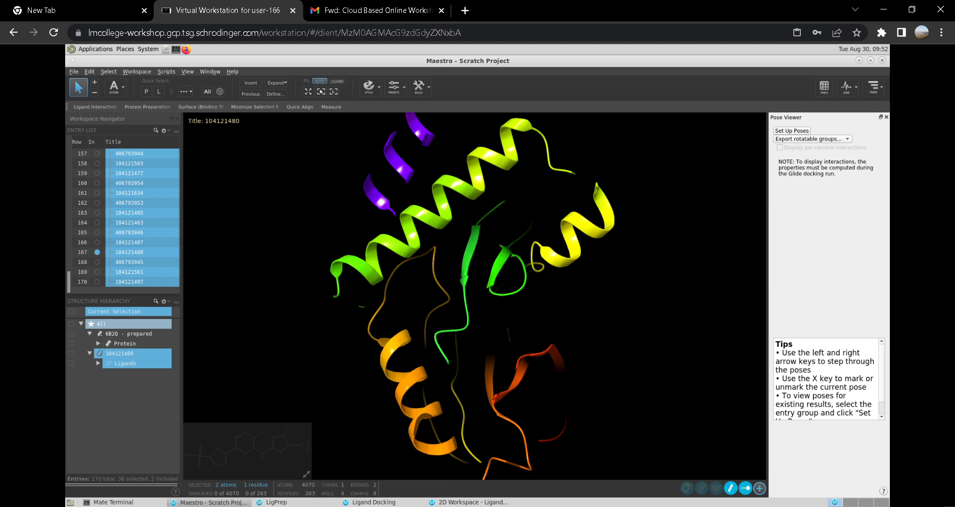
{"action": "key", "text": "Escape"}
{"action": "scroll", "coordinate": [474, 296], "scroll_direction": "up", "scroll_amount": 3}
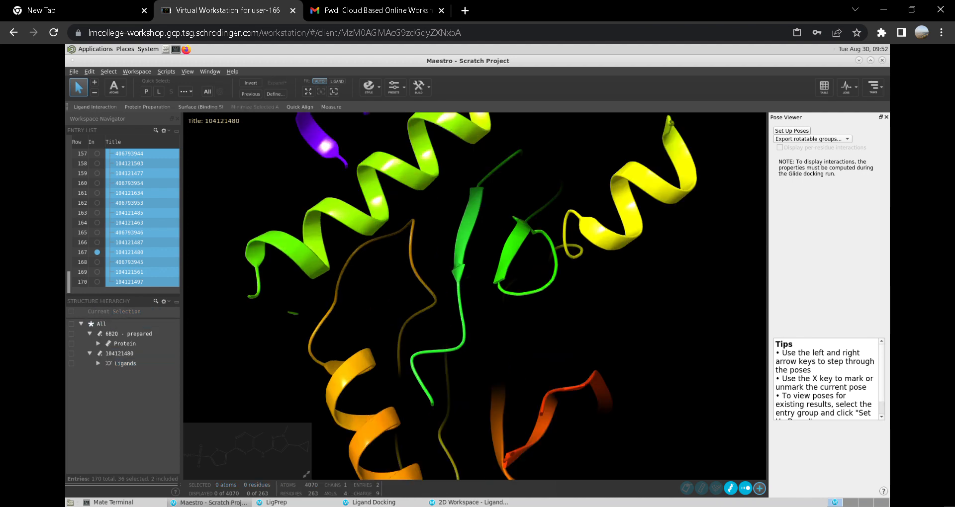
{"action": "scroll", "coordinate": [474, 296], "scroll_direction": "up", "scroll_amount": 3}
{"action": "scroll", "coordinate": [475, 296], "scroll_direction": "down", "scroll_amount": 5}
{"action": "left_click", "coordinate": [89, 71]}
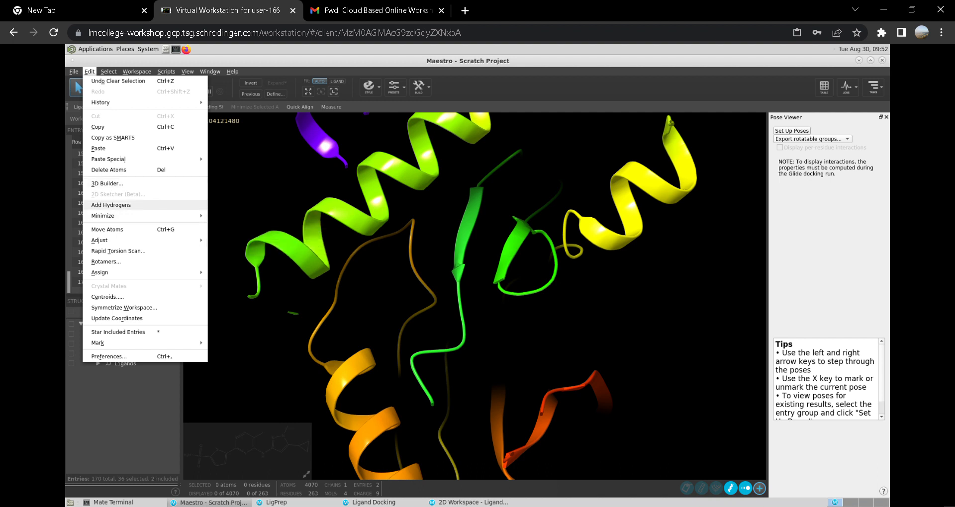
{"action": "key", "text": "Escape"}
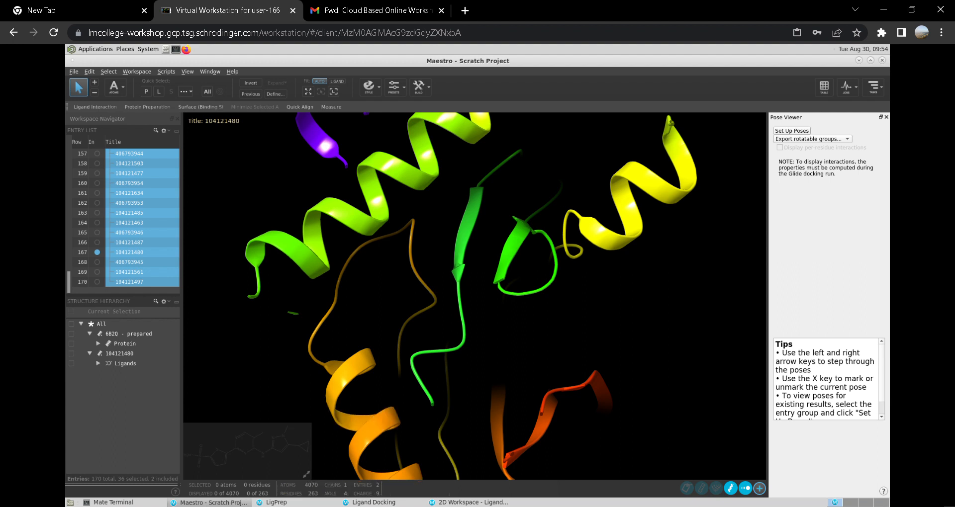
{"action": "scroll", "coordinate": [474, 296], "scroll_direction": "down", "scroll_amount": 5}
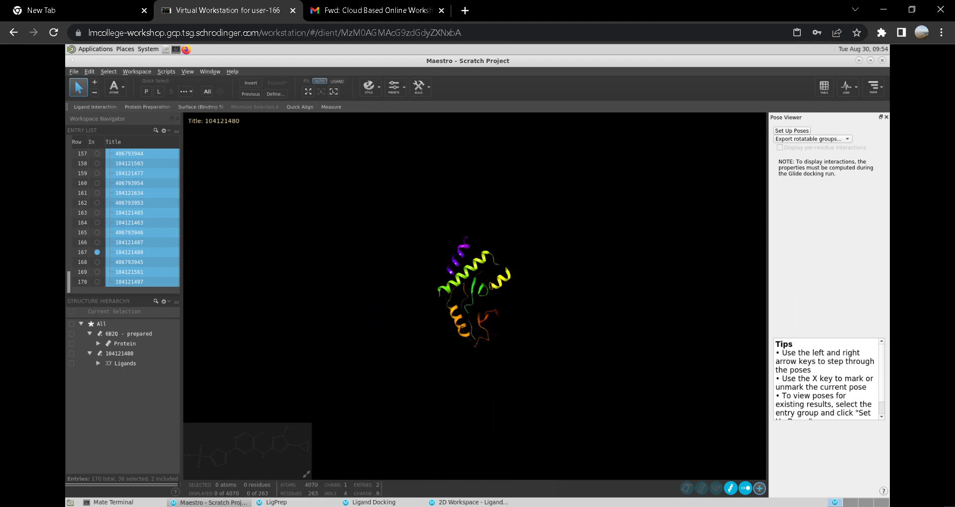
{"action": "scroll", "coordinate": [473, 294], "scroll_direction": "up", "scroll_amount": 5}
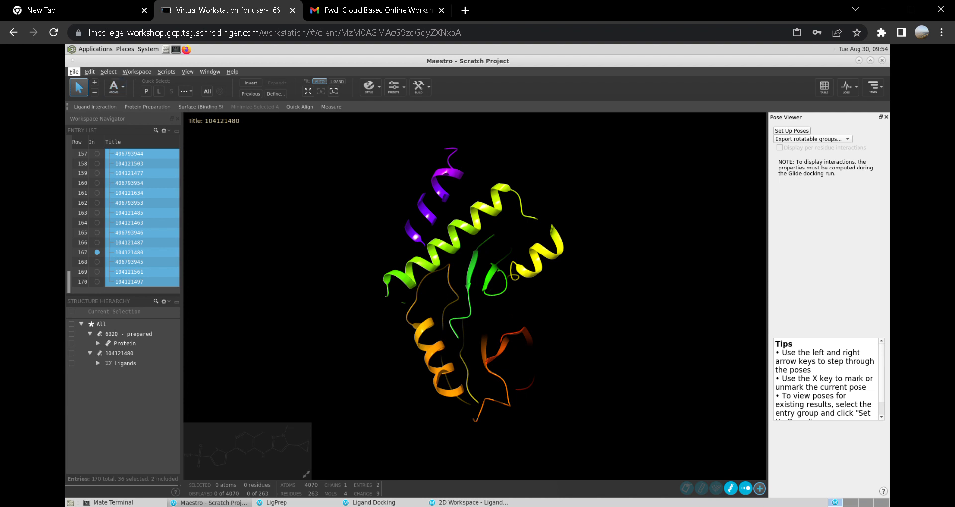
{"action": "left_click", "coordinate": [74, 71]}
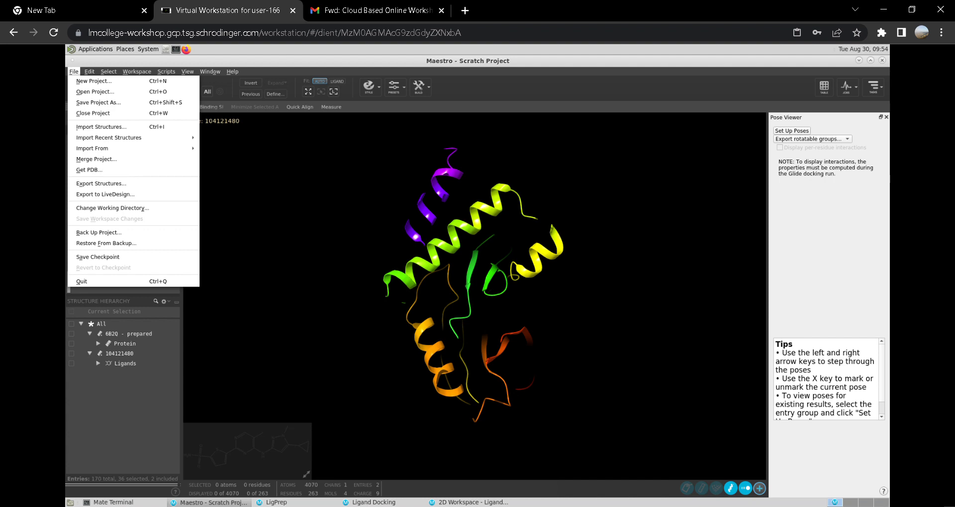
{"action": "key", "text": "Escape"}
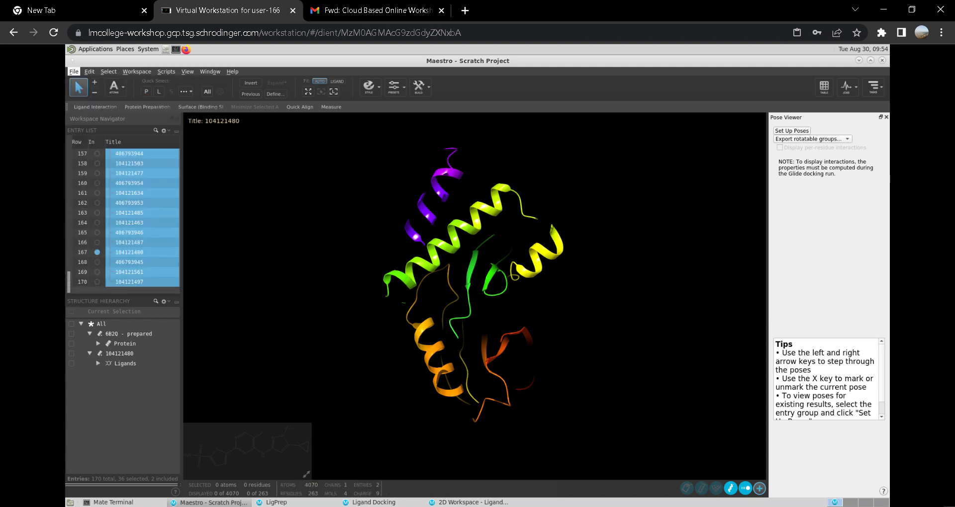
{"action": "left_click", "coordinate": [89, 71]}
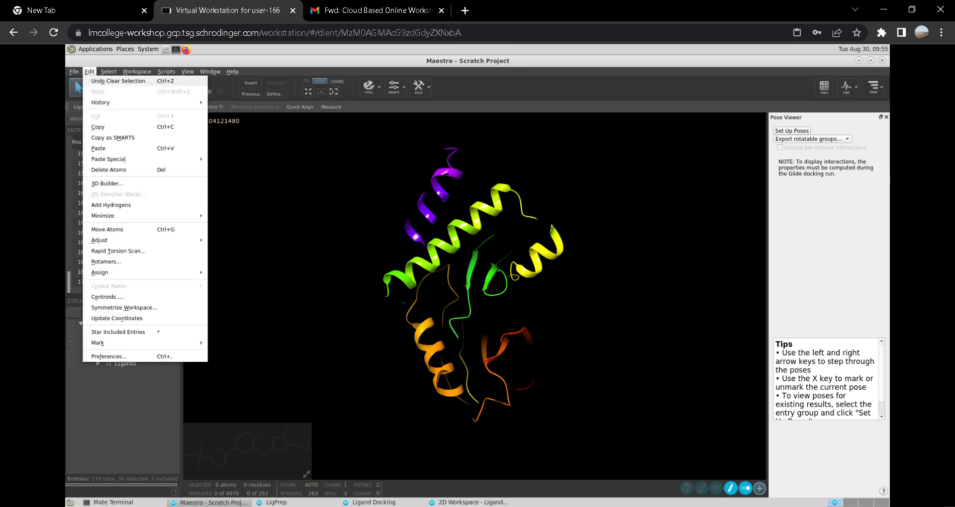
{"action": "mouse_move", "coordinate": [166, 71]}
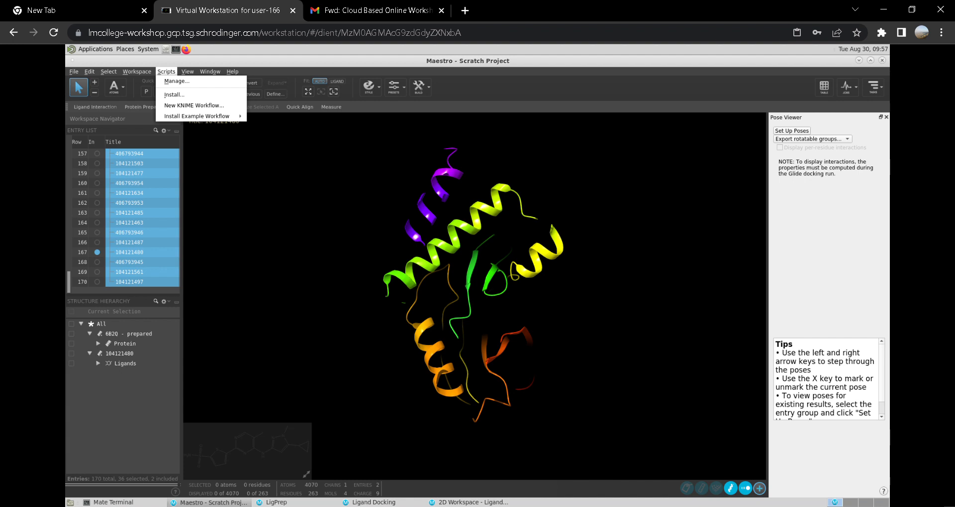
{"action": "key", "text": "Escape"}
{"action": "scroll", "coordinate": [474, 296], "scroll_direction": "down", "scroll_amount": 4}
{"action": "scroll", "coordinate": [475, 297], "scroll_direction": "up", "scroll_amount": 6}
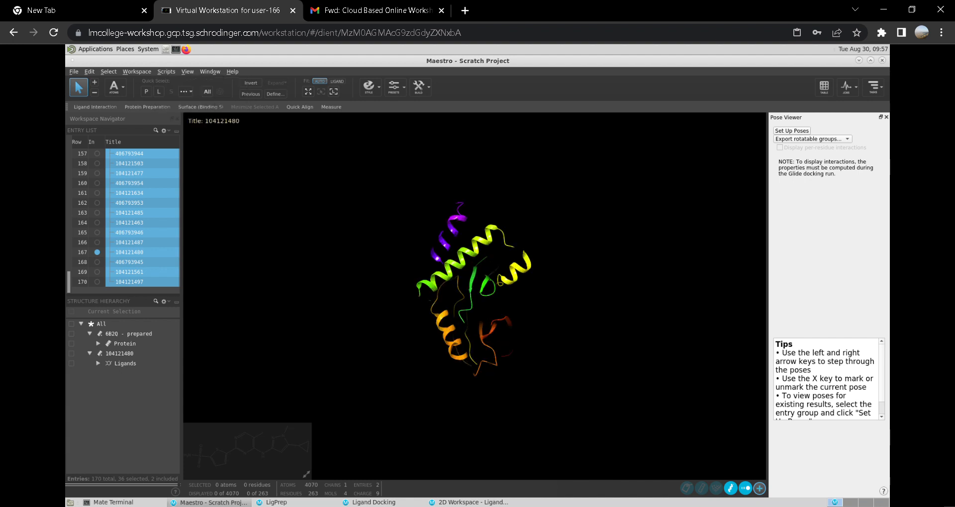
{"action": "left_click", "coordinate": [74, 71]}
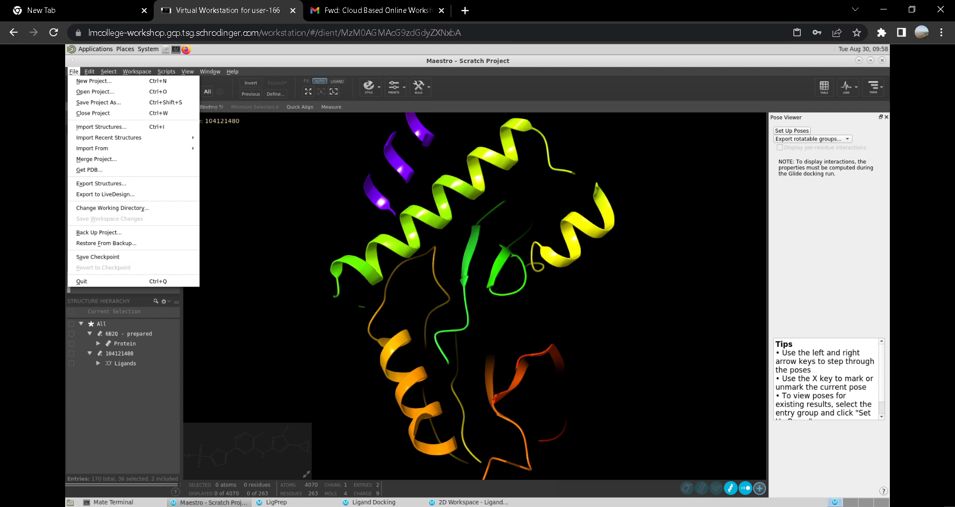
{"action": "key", "text": "Escape"}
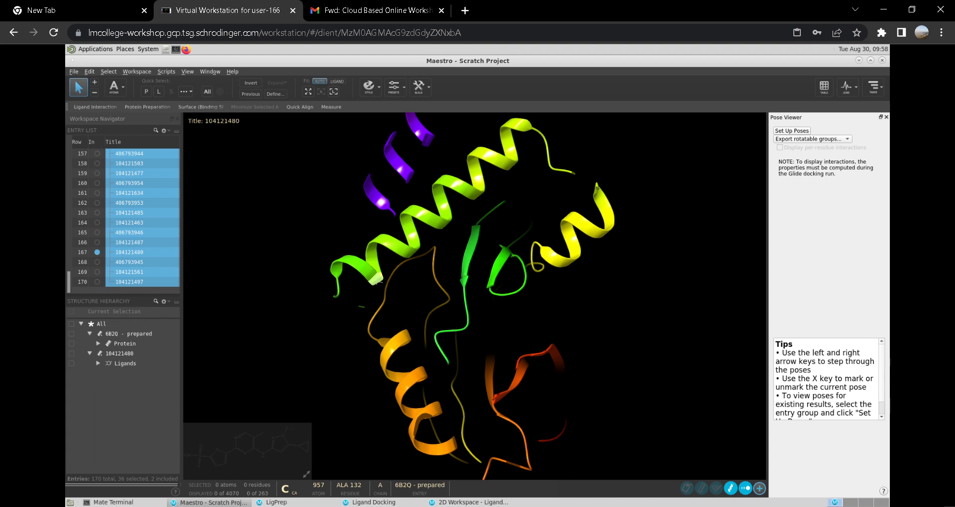
{"action": "scroll", "coordinate": [475, 294], "scroll_direction": "down", "scroll_amount": 10}
{"action": "scroll", "coordinate": [475, 294], "scroll_direction": "up", "scroll_amount": 10}
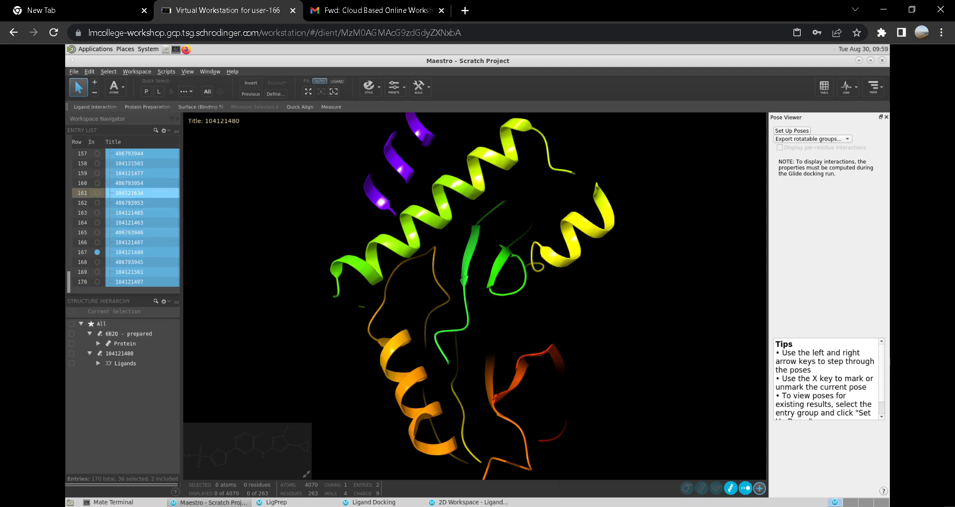
Show the docked poses 104121634, 104121487, 406793945 and 104121463 one after another with the prepared 6B2Q protein
{"action": "left_click", "coordinate": [97, 193]}
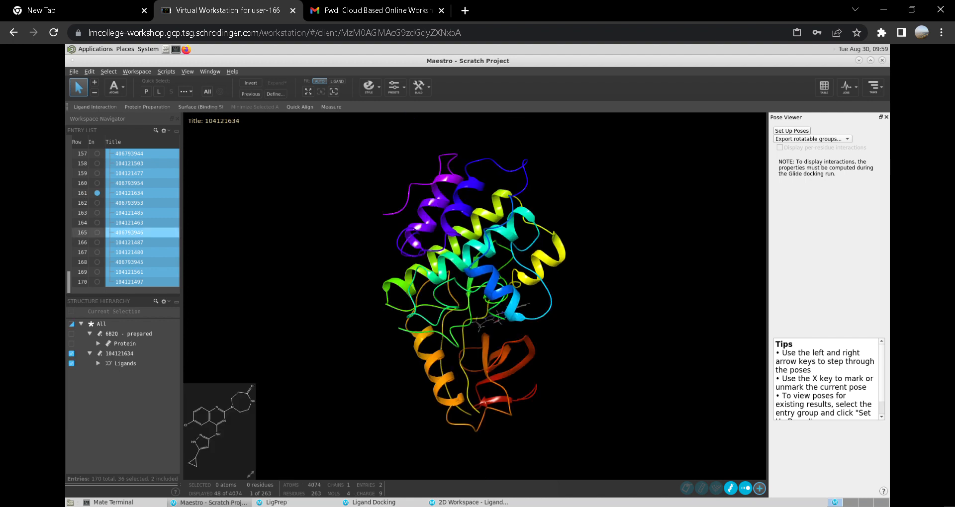
{"action": "left_click", "coordinate": [97, 242]}
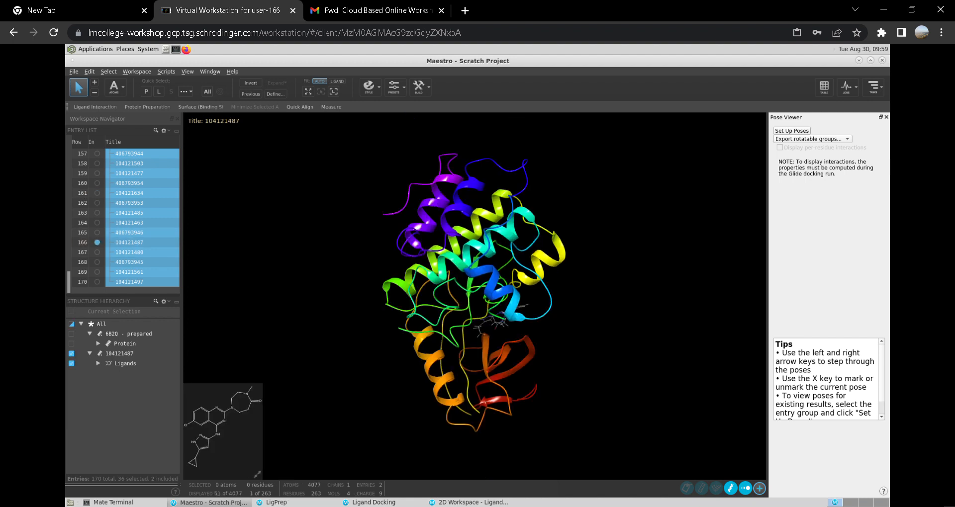
{"action": "left_click", "coordinate": [97, 262]}
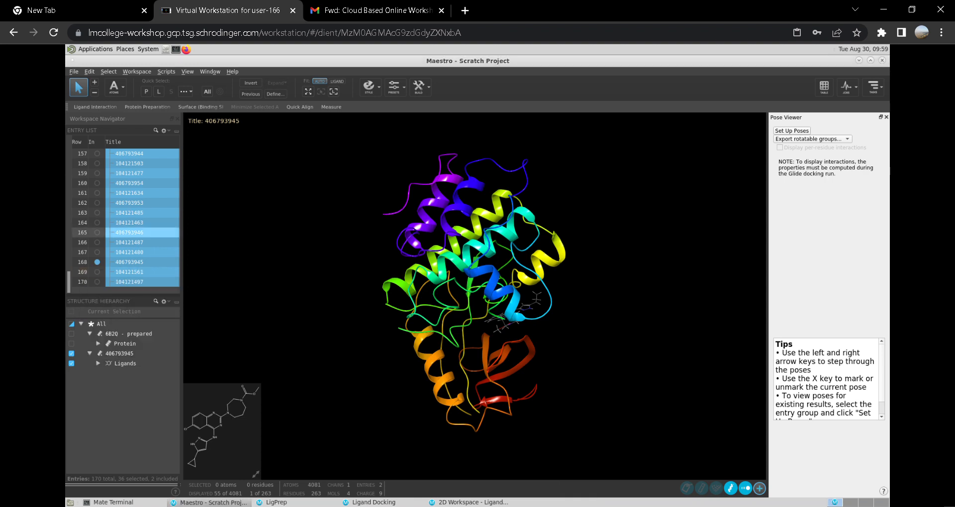
{"action": "left_click", "coordinate": [97, 223]}
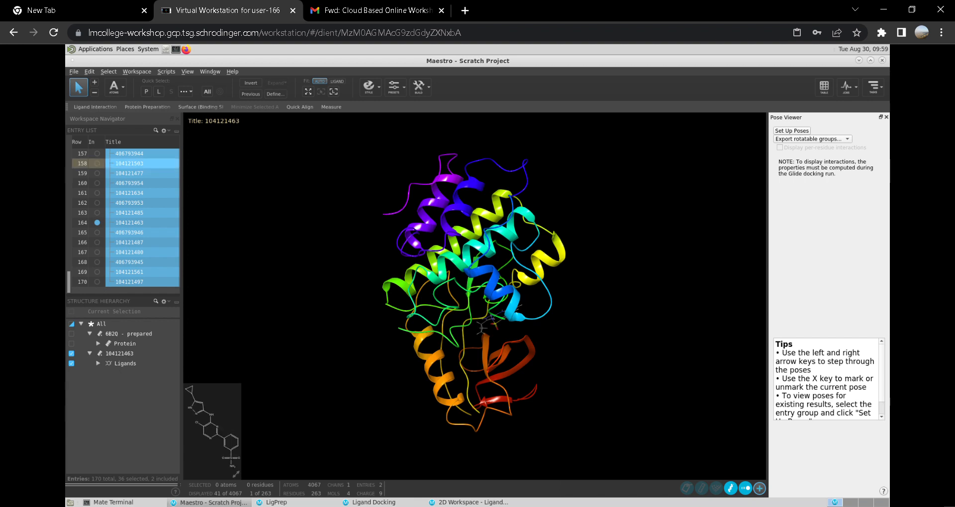
Apply the custom preset to the workspace showing ligand 104121463 and the 6B2Q protein
{"action": "left_click", "coordinate": [116, 87]}
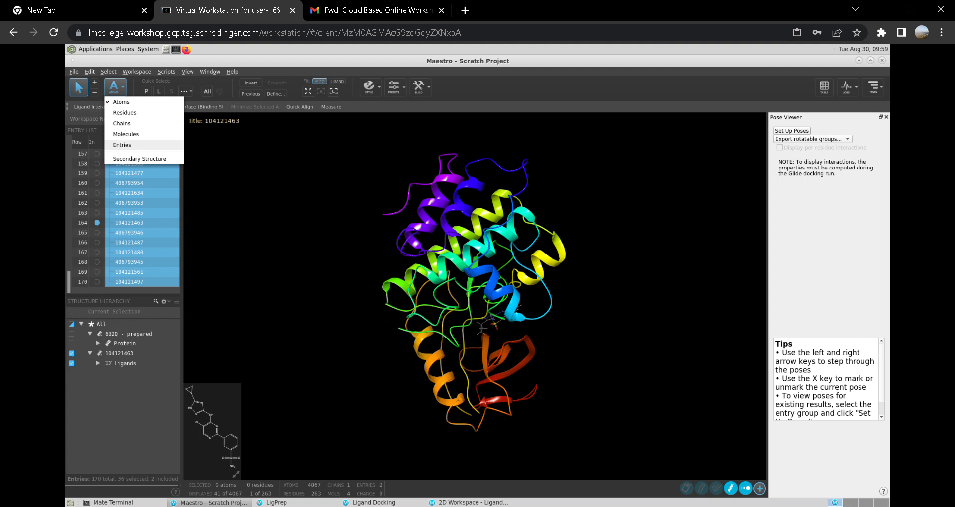
{"action": "left_click", "coordinate": [422, 211]}
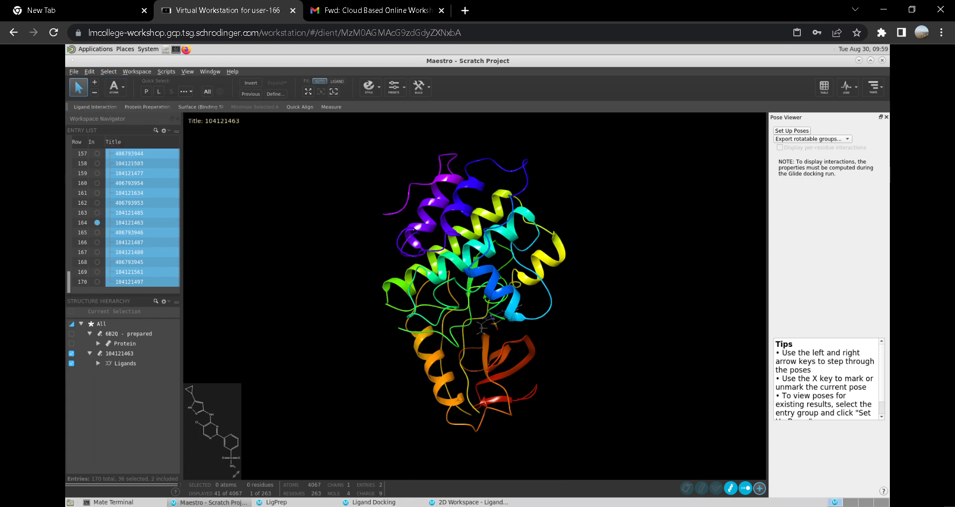
{"action": "scroll", "coordinate": [406, 229], "scroll_direction": "up", "scroll_amount": 4}
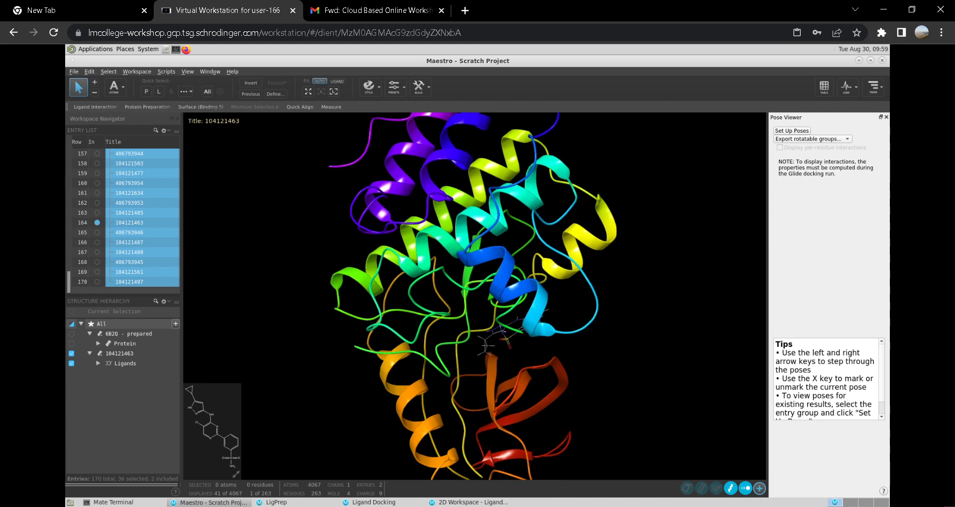
{"action": "left_click", "coordinate": [394, 87]}
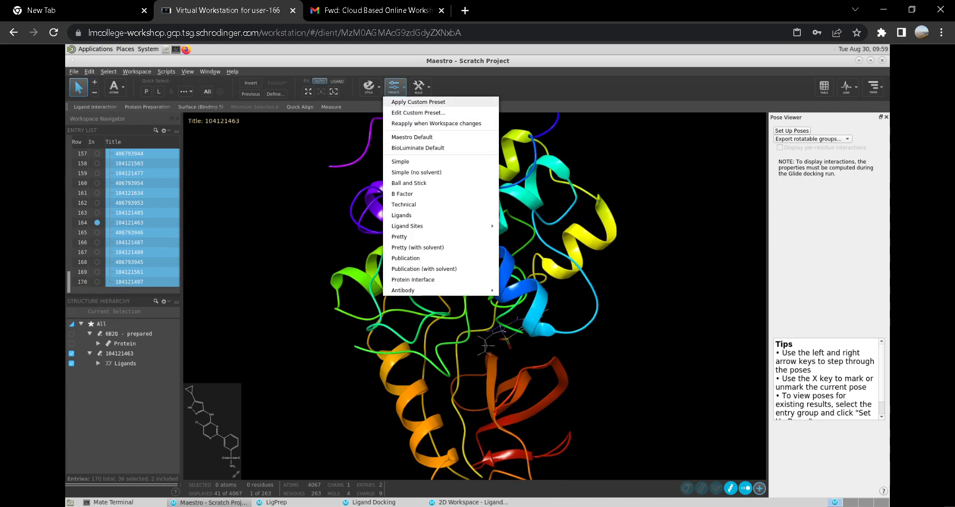
{"action": "left_click", "coordinate": [418, 102]}
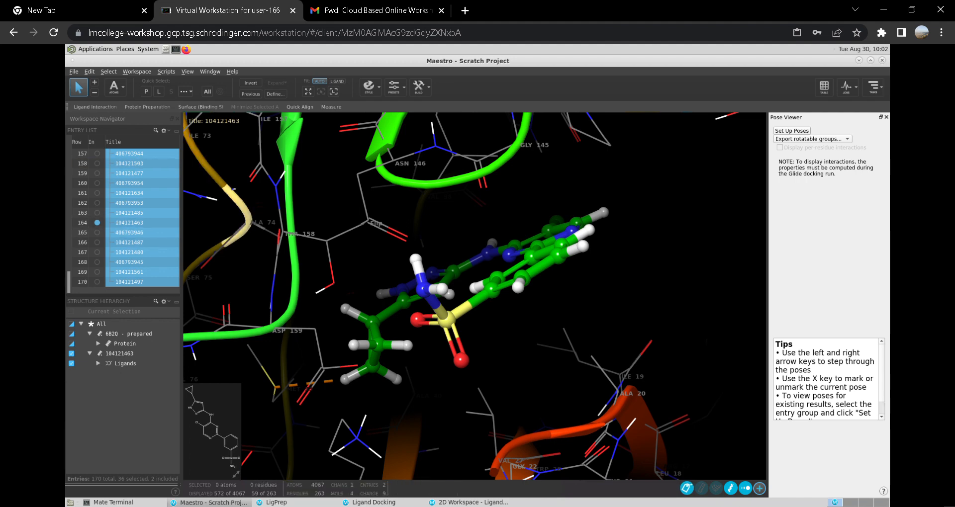
{"action": "scroll", "coordinate": [85, 203], "scroll_direction": "up", "scroll_amount": 15}
{"action": "scroll", "coordinate": [85, 206], "scroll_direction": "down", "scroll_amount": 8}
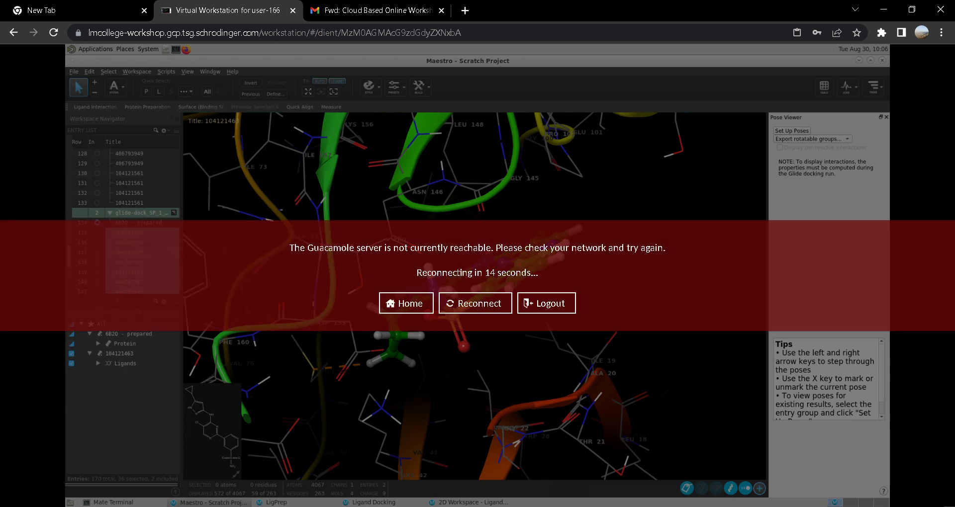
Reconnect to the virtual workstation and select all atoms of ligand 104121463
{"action": "left_click", "coordinate": [475, 303]}
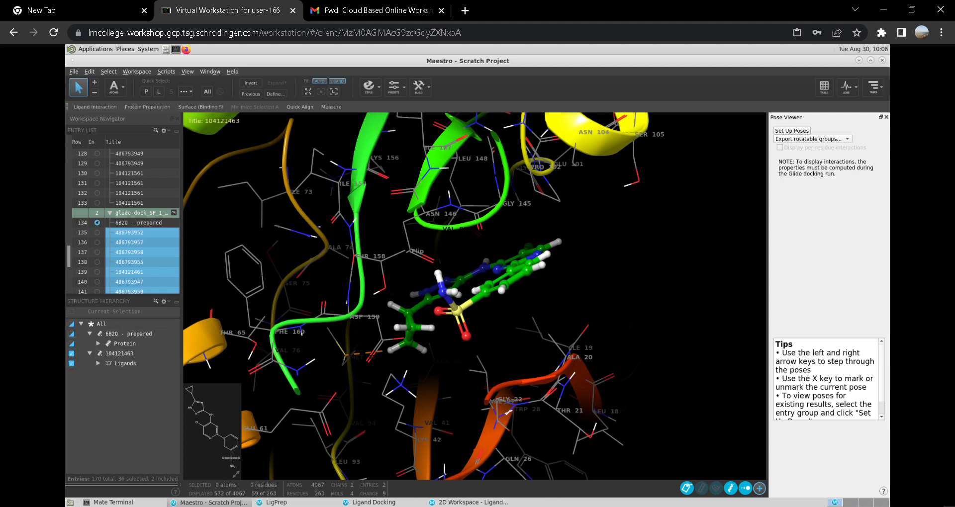
{"action": "left_click", "coordinate": [124, 364]}
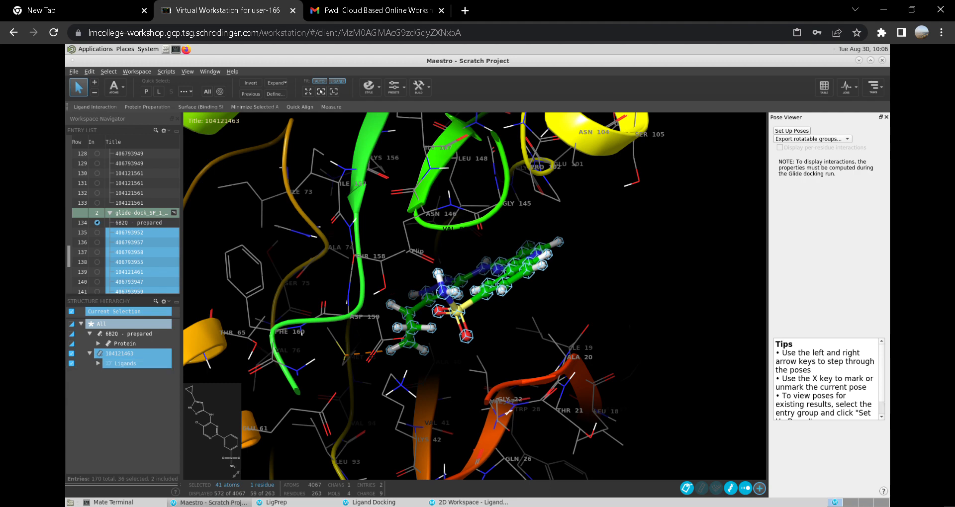
{"action": "right_click", "coordinate": [498, 284]}
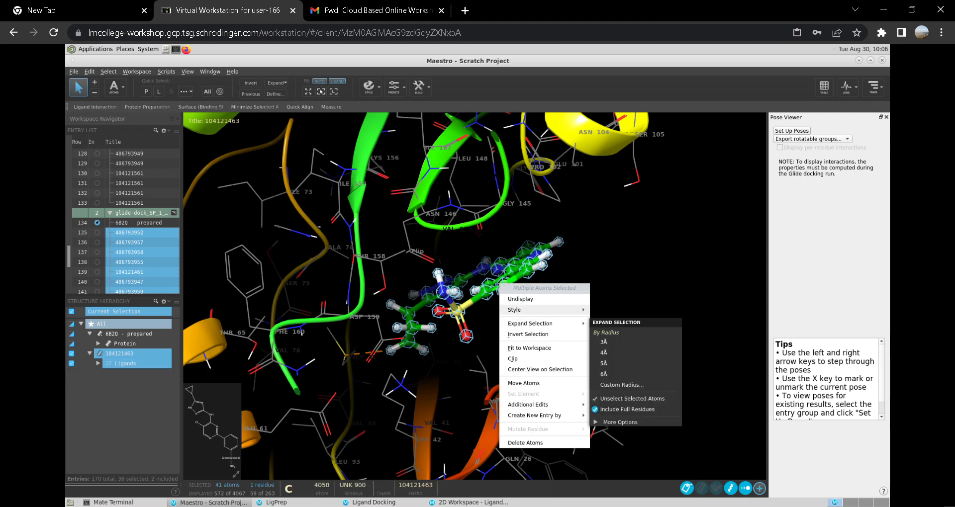
{"action": "mouse_move", "coordinate": [518, 310]}
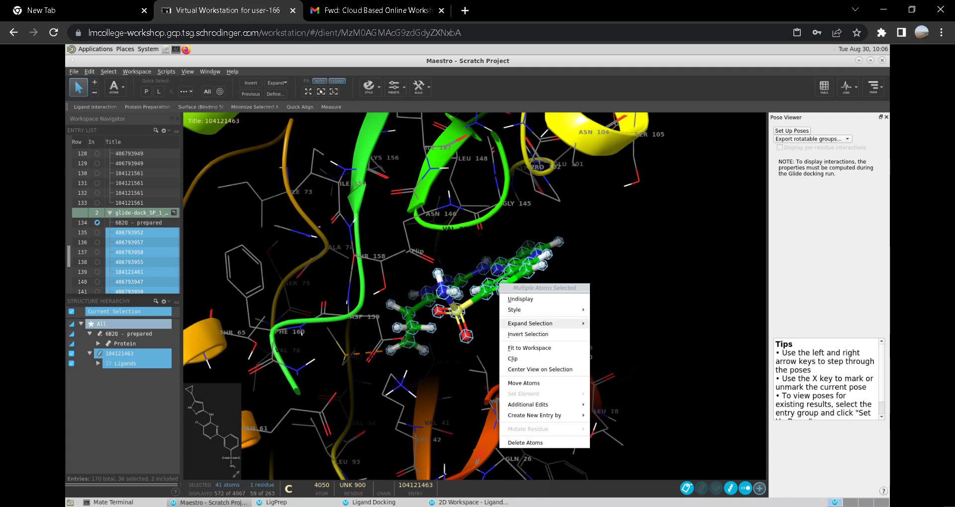
{"action": "mouse_move", "coordinate": [528, 405]}
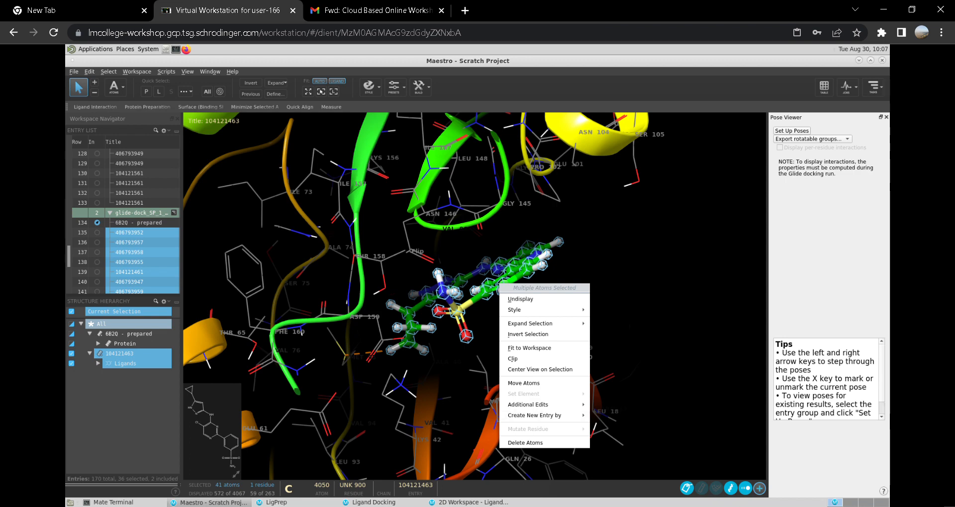
Browse the available applications and tasks, including the molecular dynamics tools under Classical Simulation
{"action": "left_click", "coordinate": [847, 87]}
{"action": "left_click", "coordinate": [873, 85]}
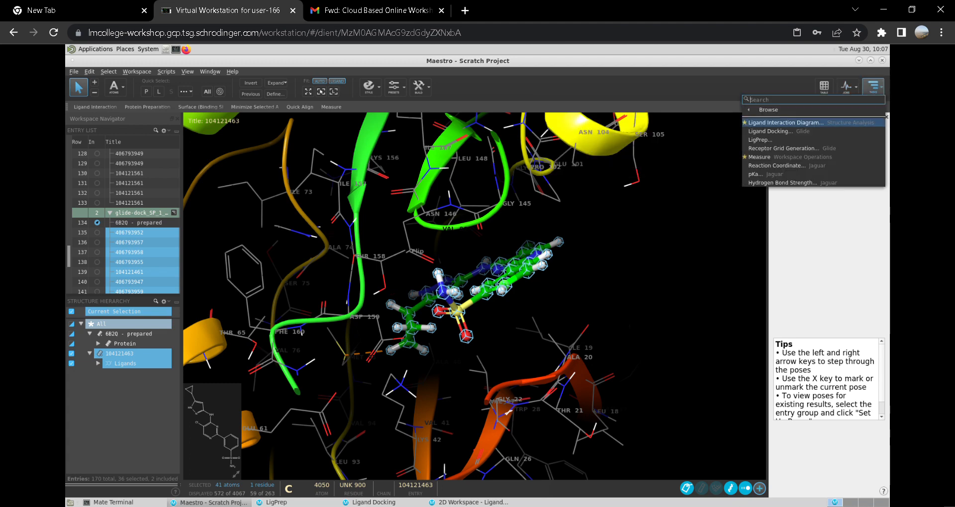
{"action": "mouse_move", "coordinate": [768, 109]}
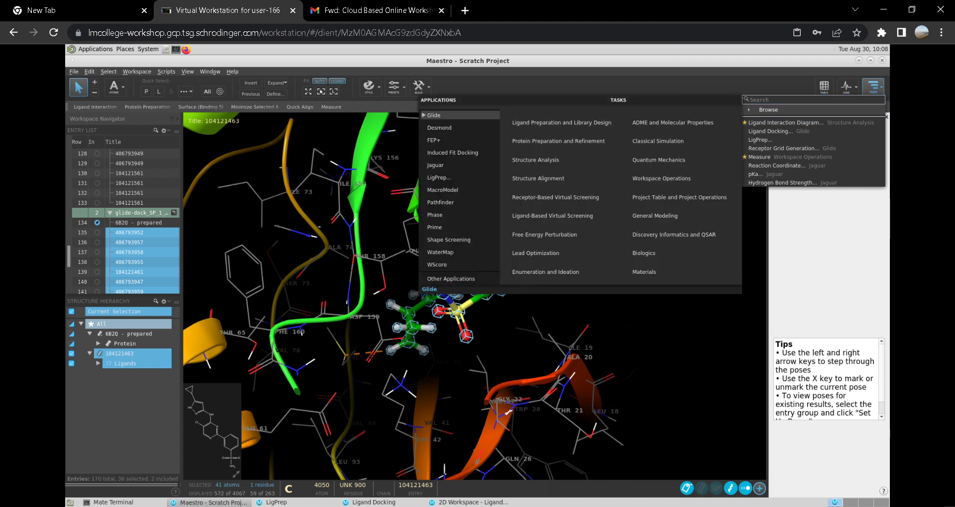
{"action": "left_click", "coordinate": [433, 115]}
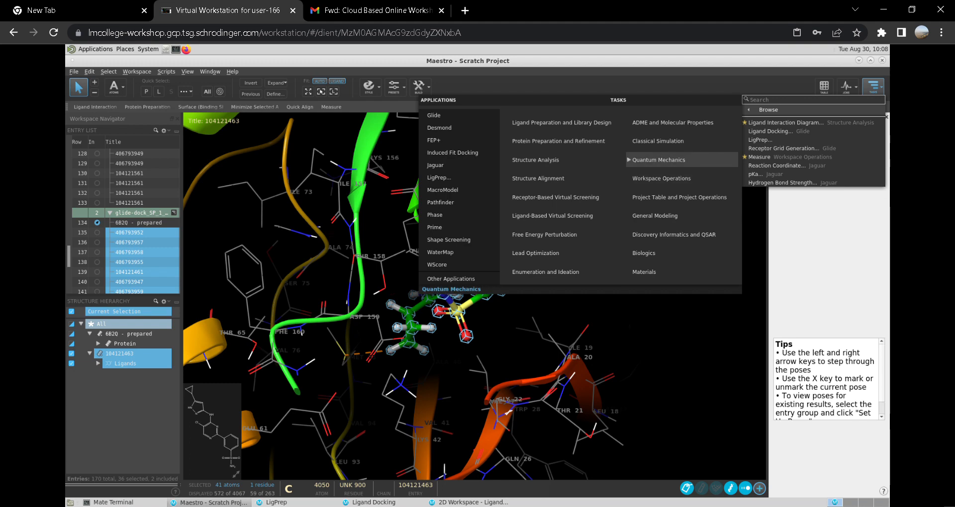
{"action": "left_click", "coordinate": [658, 141]}
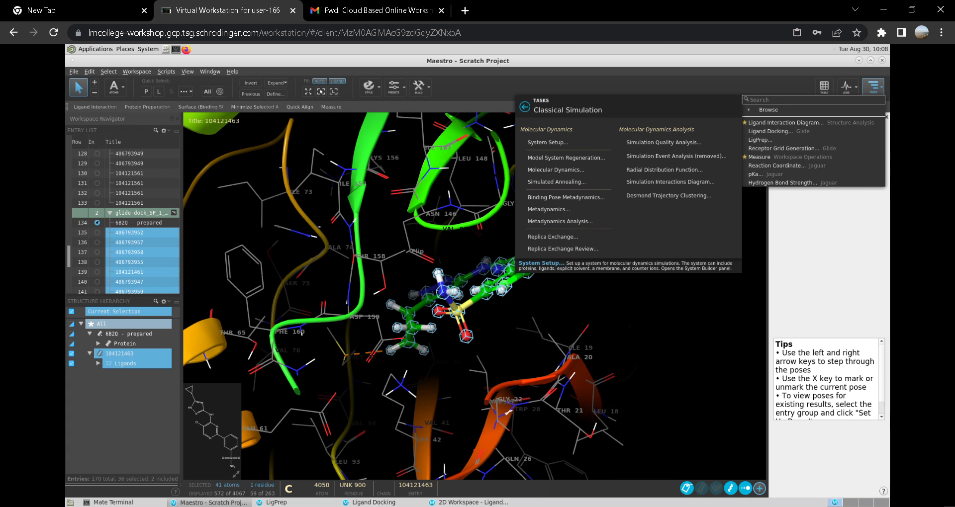
{"action": "left_click", "coordinate": [524, 106]}
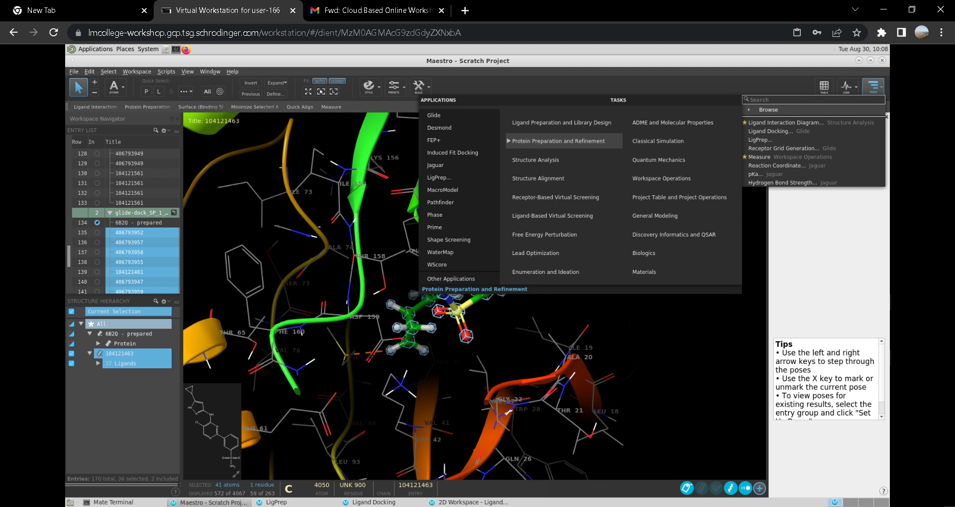
Open LigPrep from the ligand preparation tasks, review its job settings and close it without running
{"action": "left_click", "coordinate": [564, 123]}
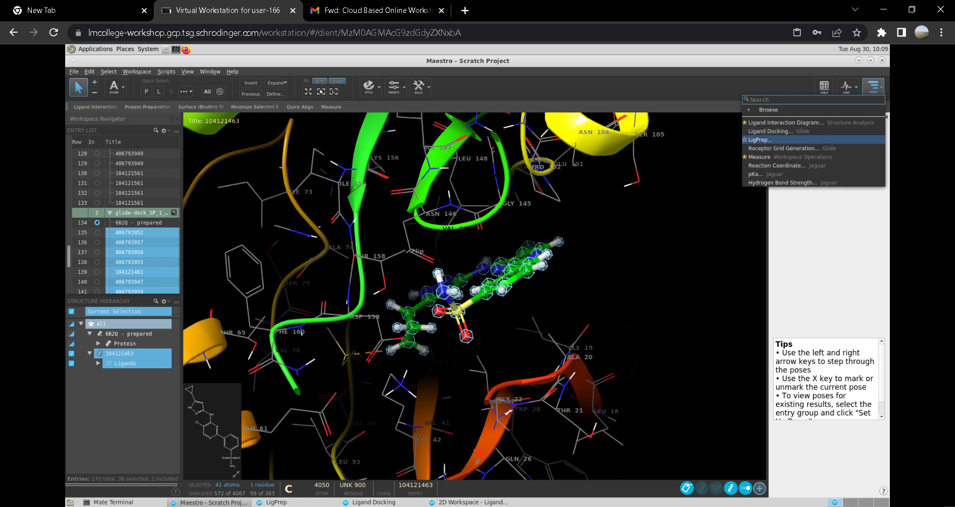
{"action": "key", "text": "Return"}
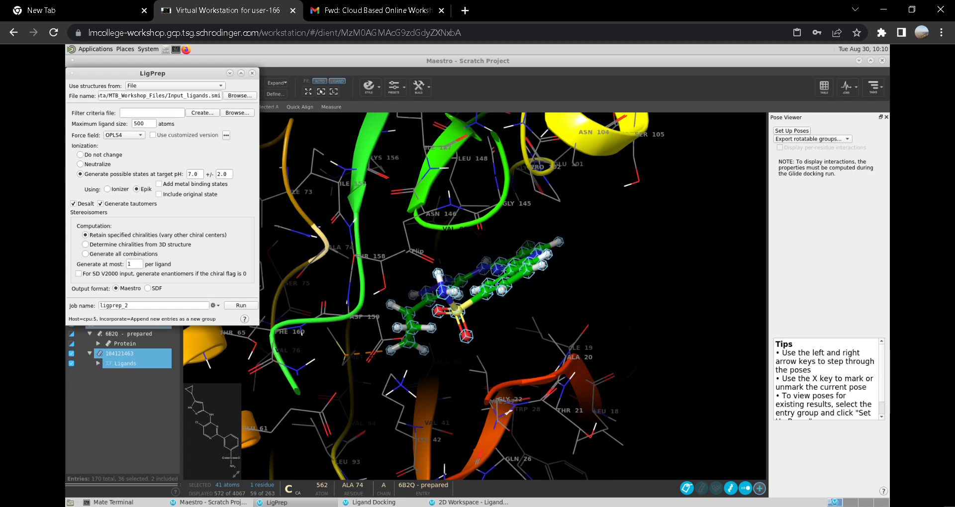
{"action": "left_click", "coordinate": [253, 72]}
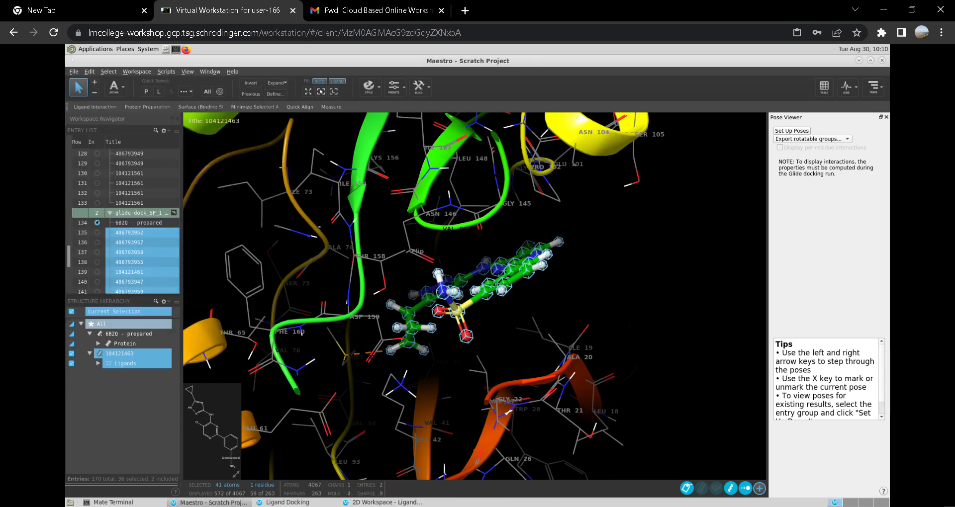
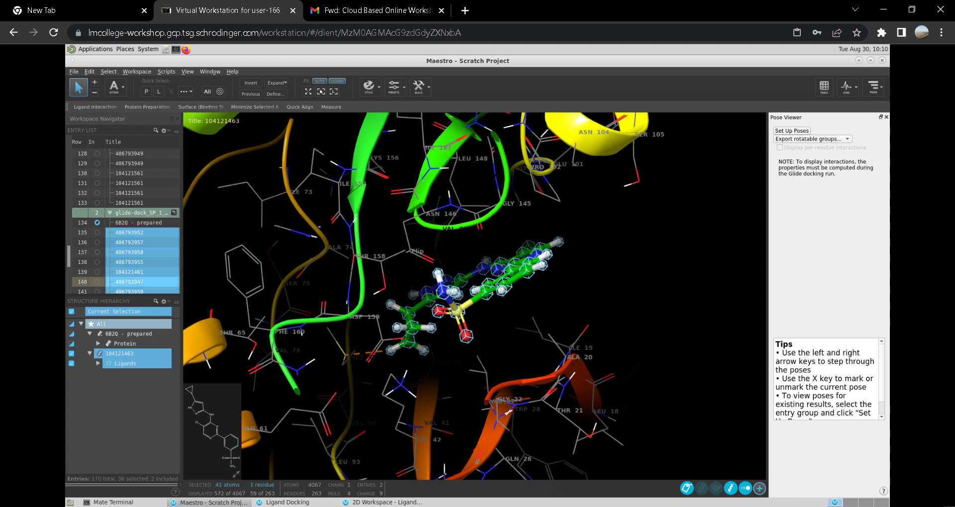
{"action": "right_click", "coordinate": [133, 216]}
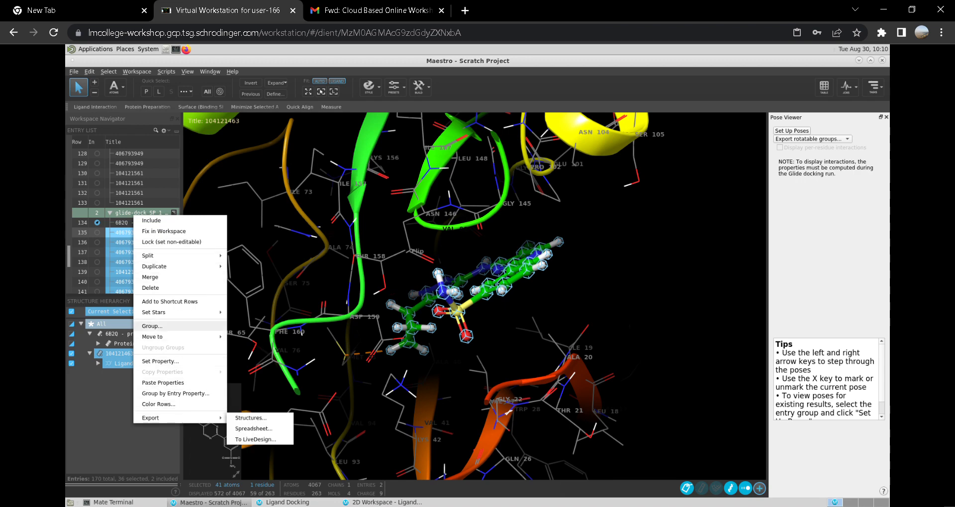
{"action": "mouse_move", "coordinate": [179, 312]}
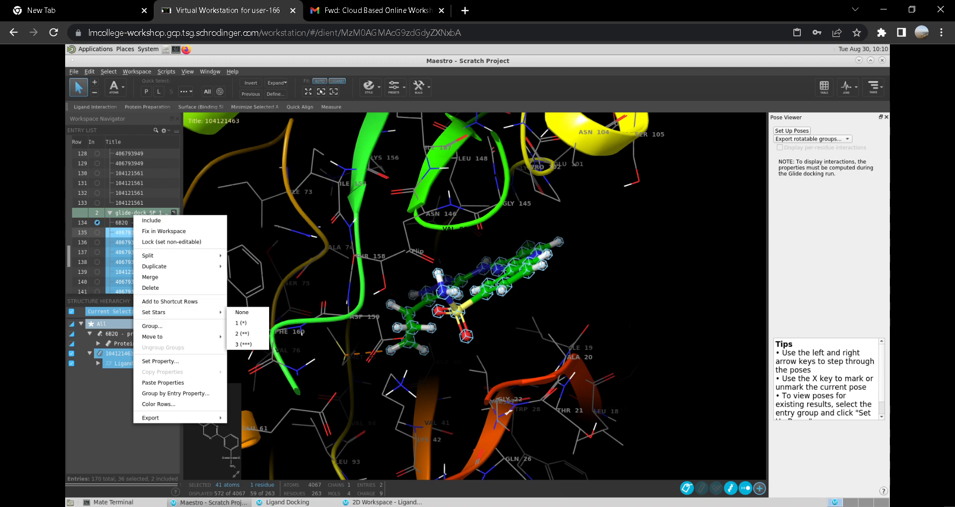
{"action": "key", "text": "Escape"}
{"action": "key", "text": "Escape"}
Fix docked ligand 104121486 in the workspace alongside ligand 104121463 and the prepared 6B2Q protein
{"action": "scroll", "coordinate": [123, 222], "scroll_direction": "down", "scroll_amount": 6}
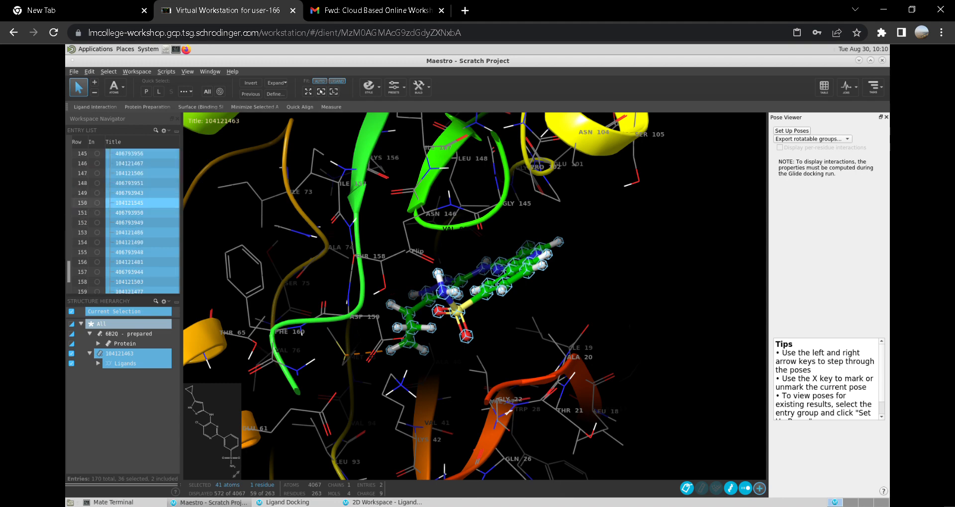
{"action": "left_click", "coordinate": [123, 232]}
{"action": "right_click", "coordinate": [122, 232]}
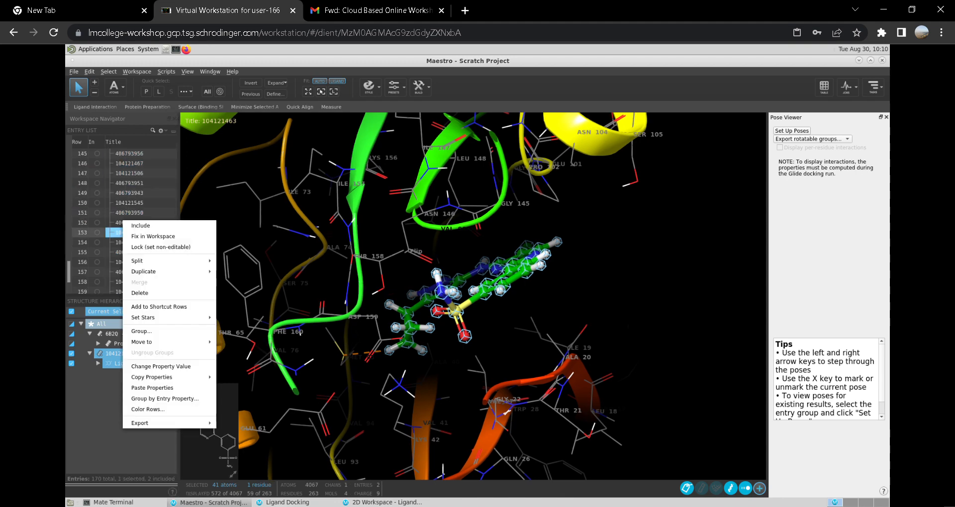
{"action": "left_click", "coordinate": [153, 237]}
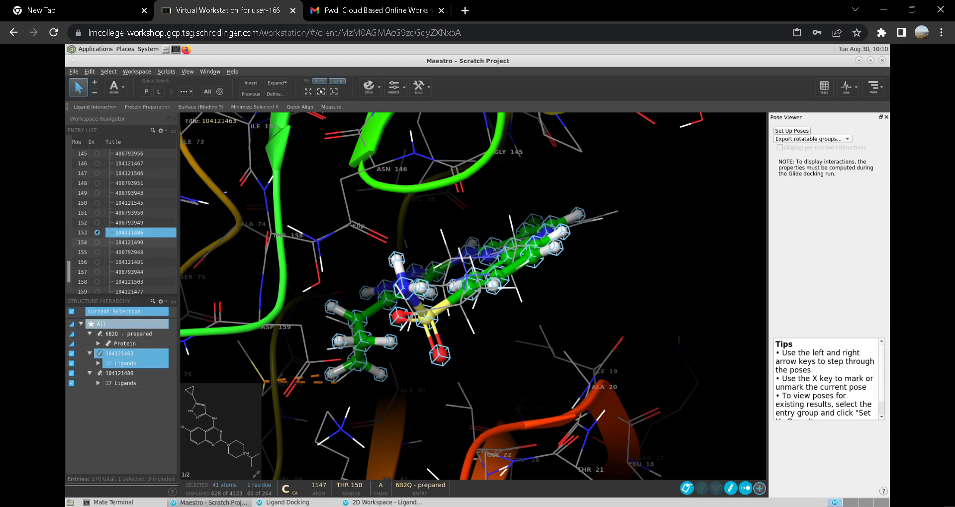
Review the row coloring options for entry 104121486 without applying any
{"action": "right_click", "coordinate": [127, 232]}
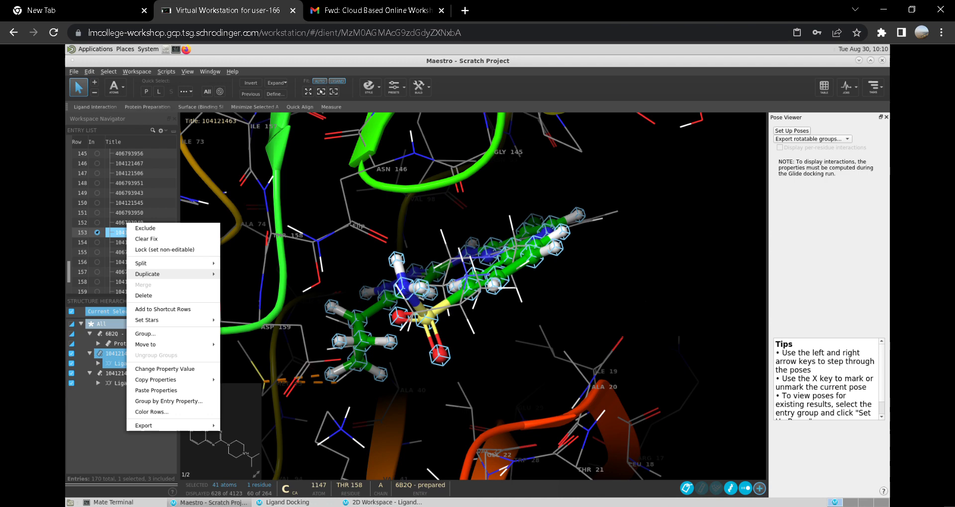
{"action": "mouse_move", "coordinate": [149, 345]}
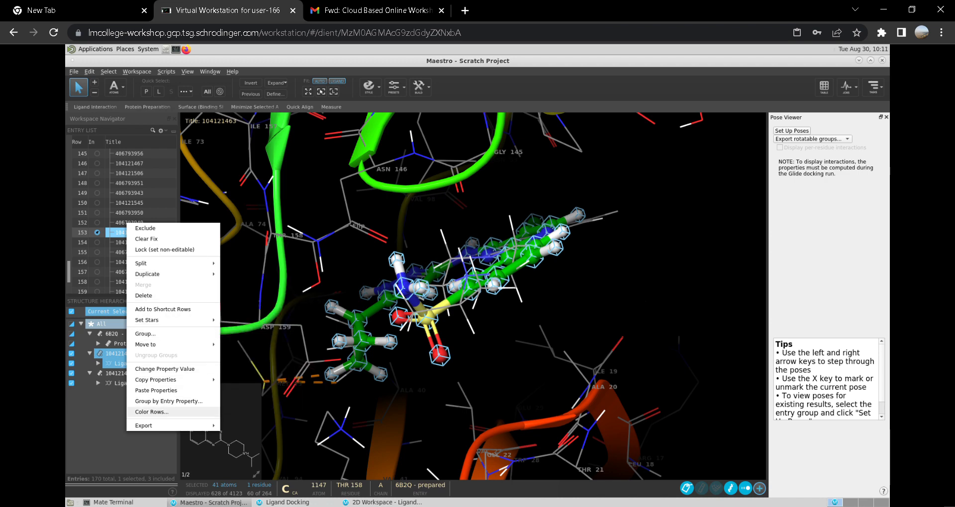
{"action": "left_click", "coordinate": [151, 412]}
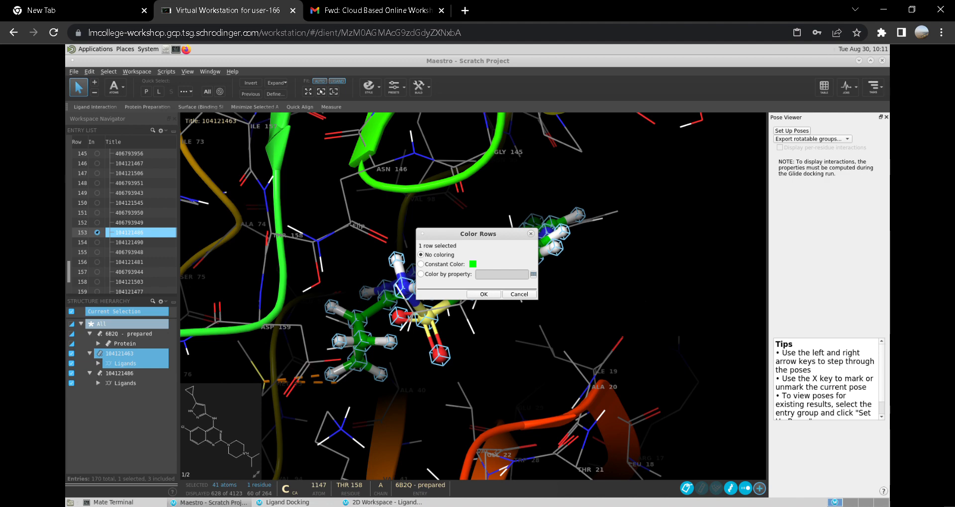
{"action": "left_click", "coordinate": [519, 295]}
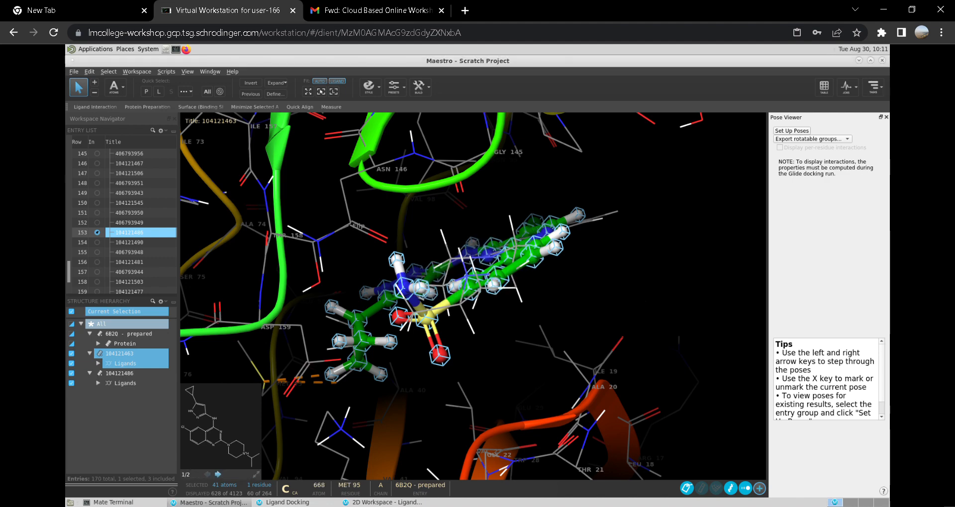
Examine the split, property and export options available for the ligand entries in the workspace
{"action": "right_click", "coordinate": [122, 352]}
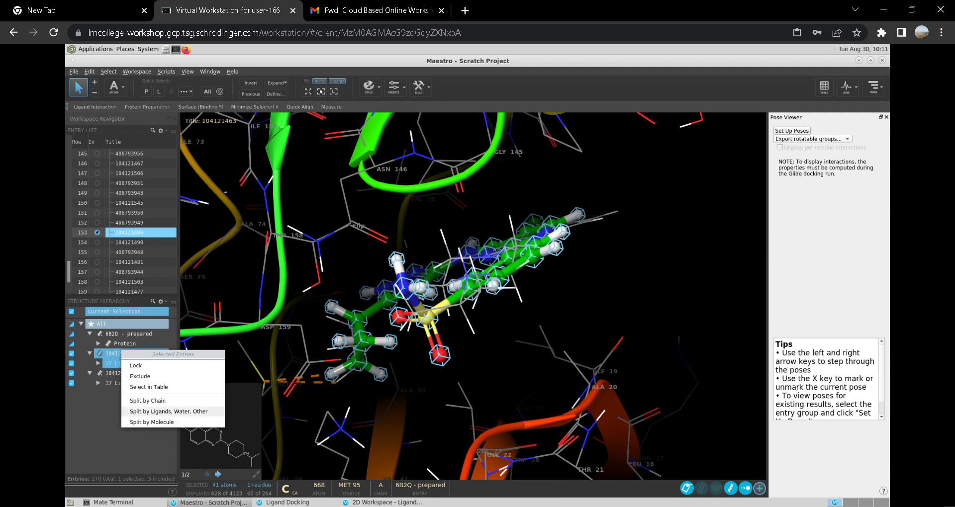
{"action": "left_click", "coordinate": [151, 422]}
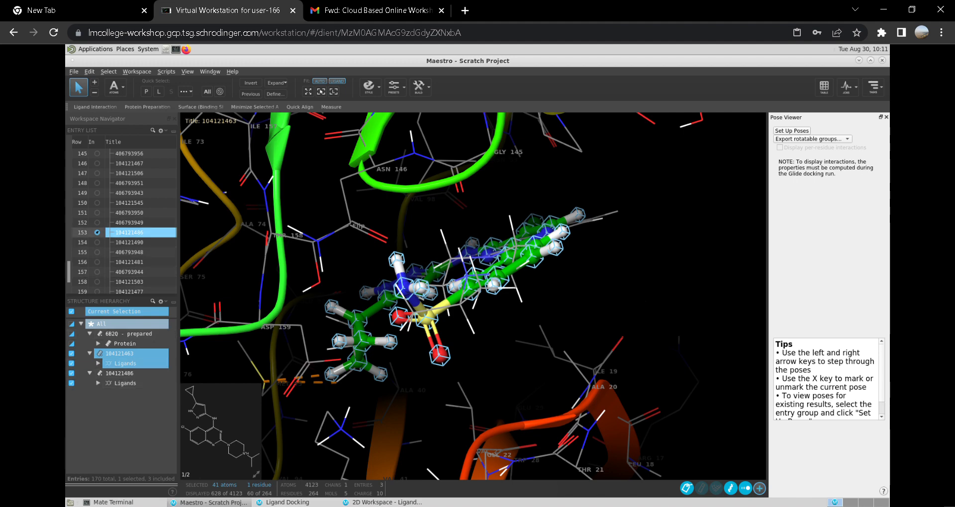
{"action": "right_click", "coordinate": [128, 219]}
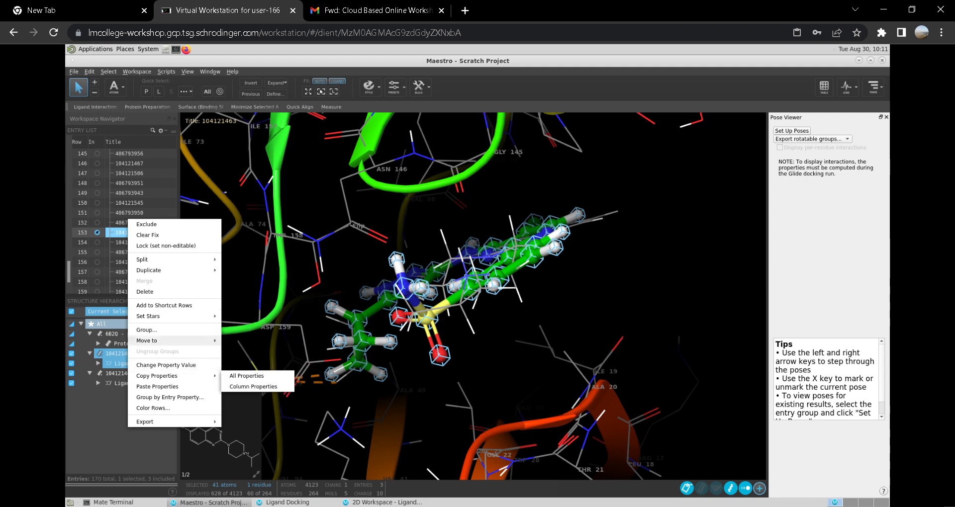
{"action": "mouse_move", "coordinate": [169, 259]}
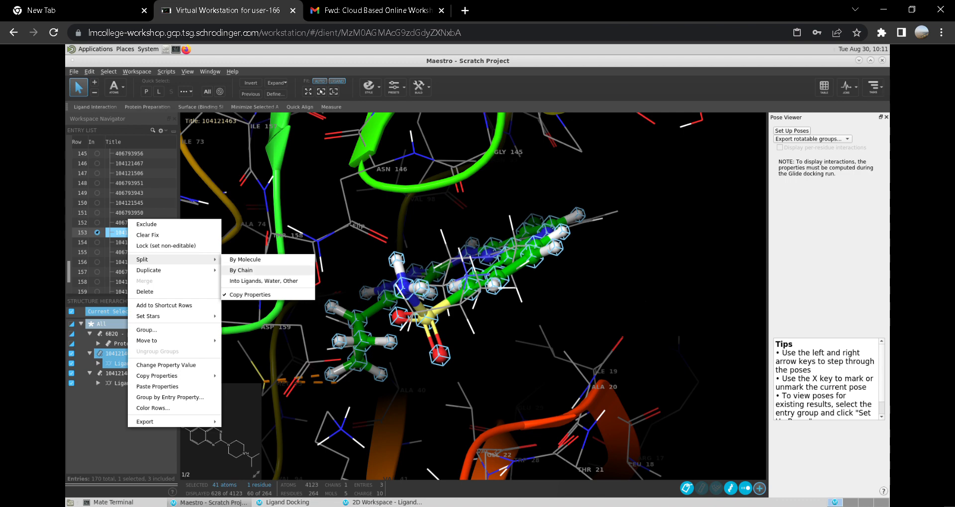
{"action": "left_click", "coordinate": [258, 260]}
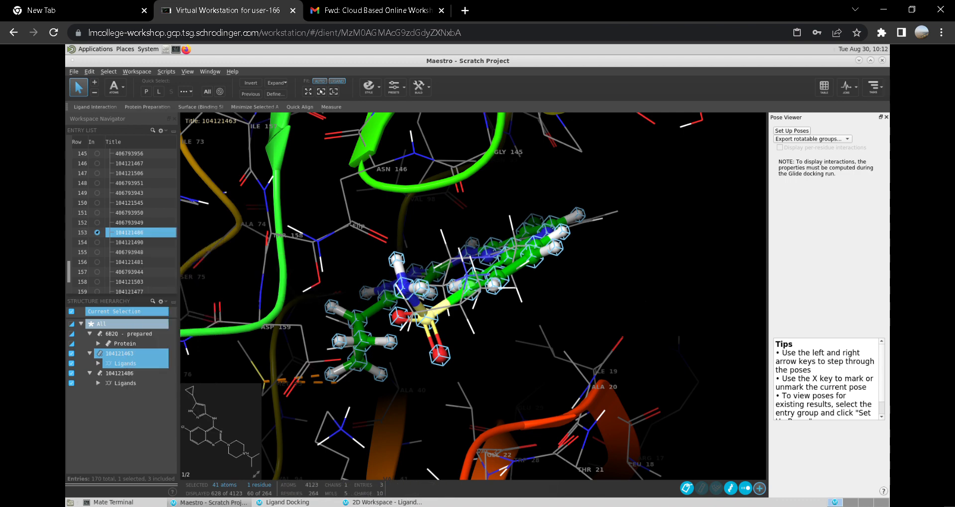
{"action": "right_click", "coordinate": [124, 232]}
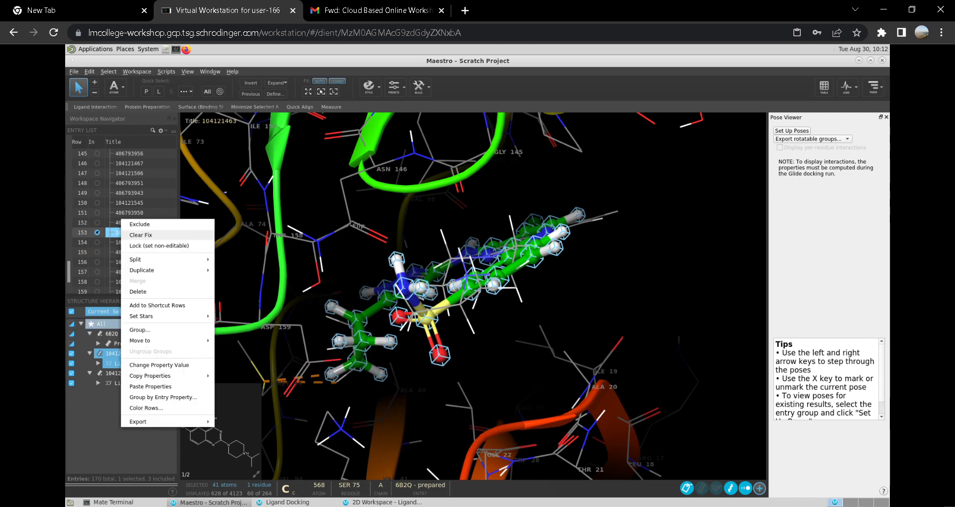
{"action": "mouse_move", "coordinate": [150, 259]}
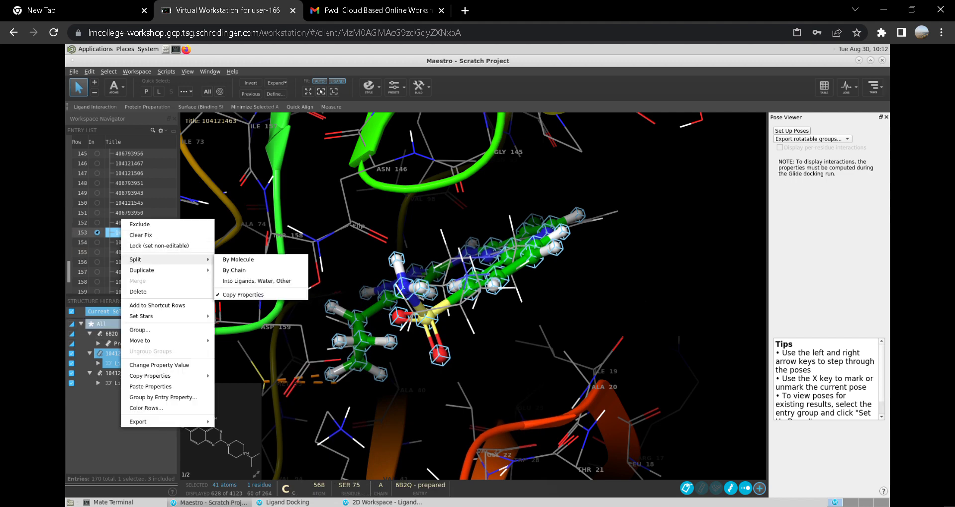
{"action": "mouse_move", "coordinate": [150, 316]}
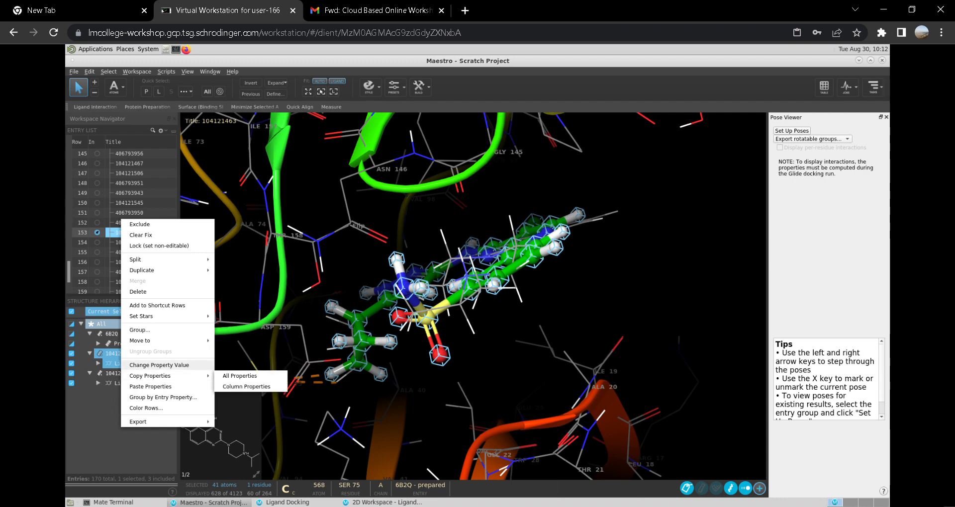
{"action": "mouse_move", "coordinate": [149, 422]}
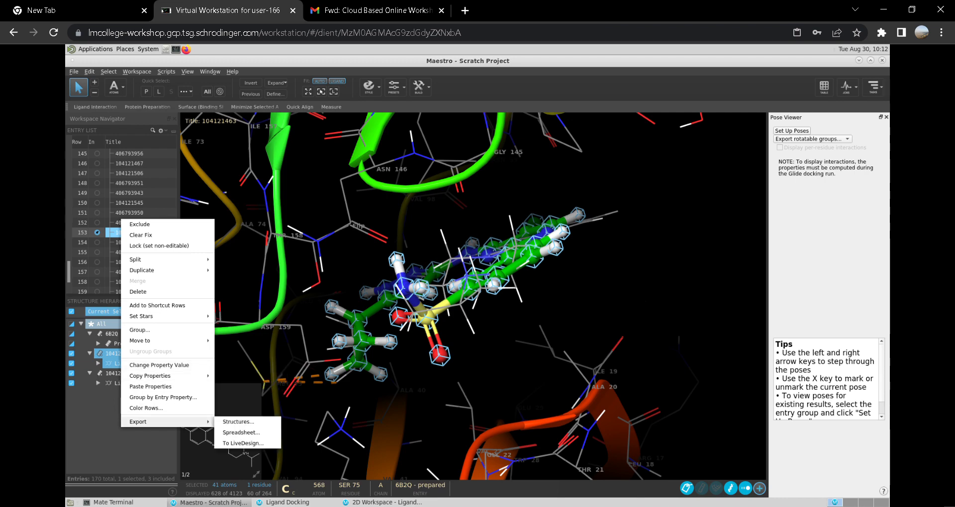
{"action": "left_click", "coordinate": [238, 422]}
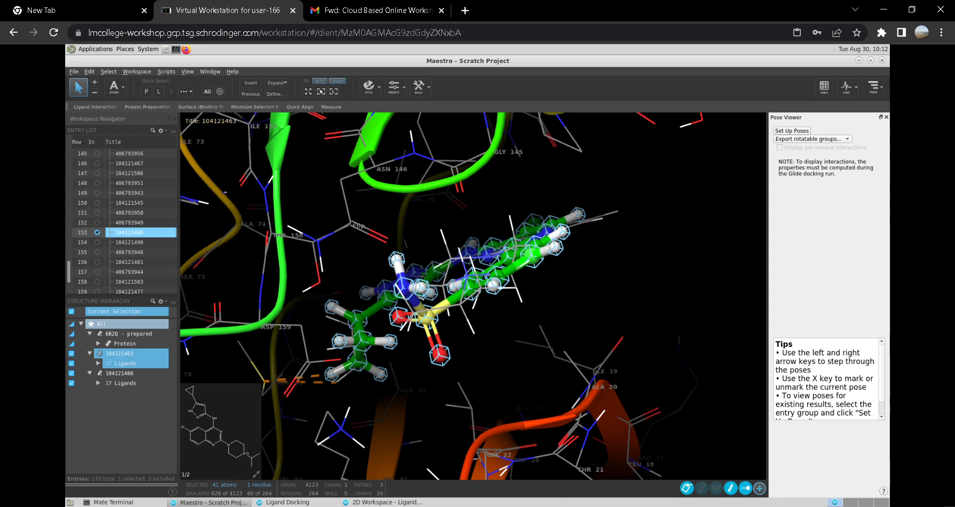
Search the tasks for "LIGAND DES" and open Ligand Designer
{"action": "left_click", "coordinate": [873, 87]}
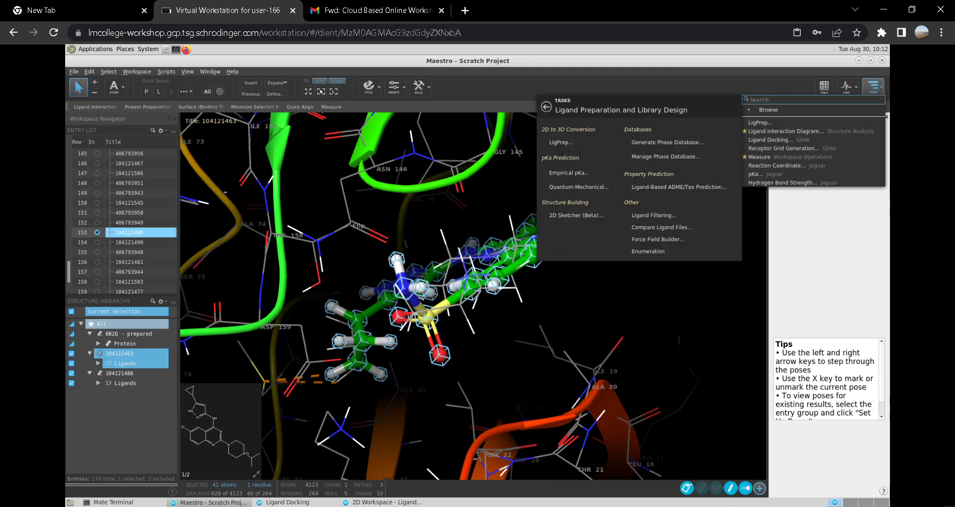
{"action": "type", "text": "LIGA"}
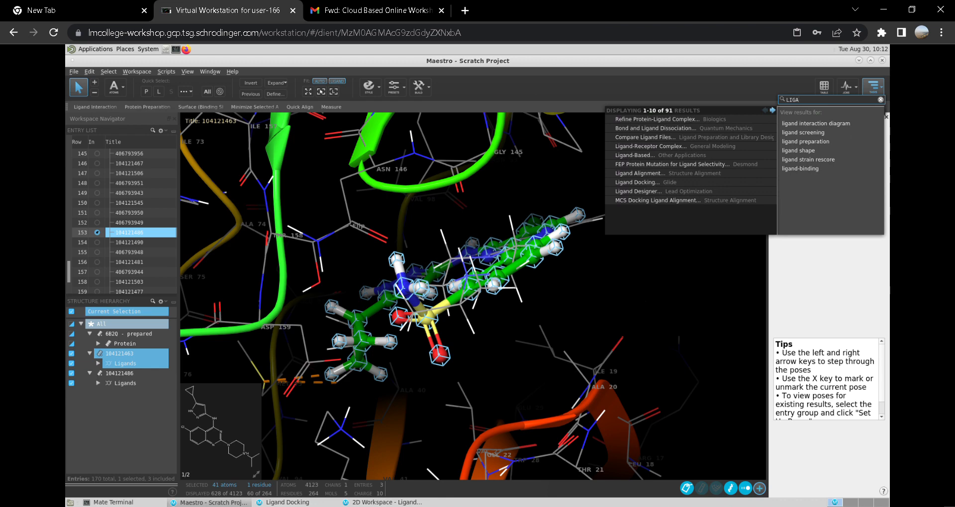
{"action": "type", "text": "ND DES"}
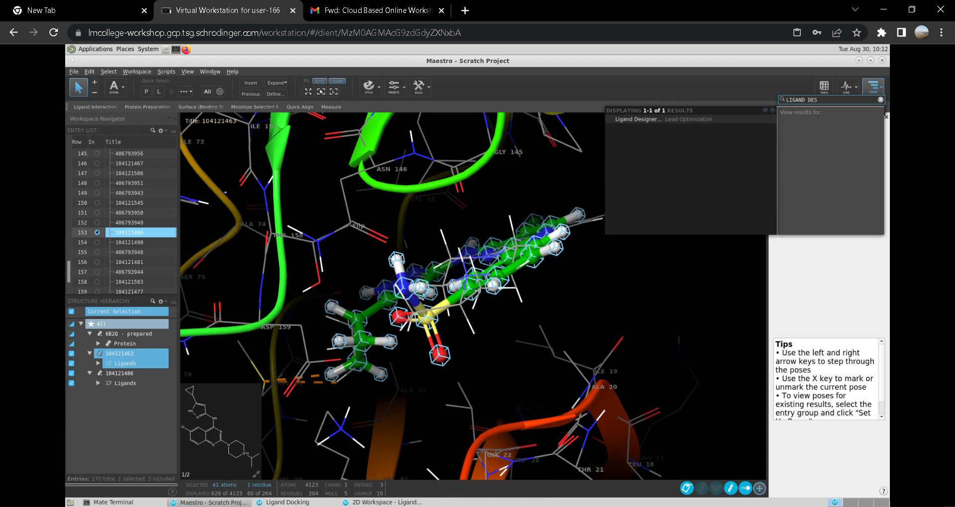
{"action": "left_click", "coordinate": [638, 119]}
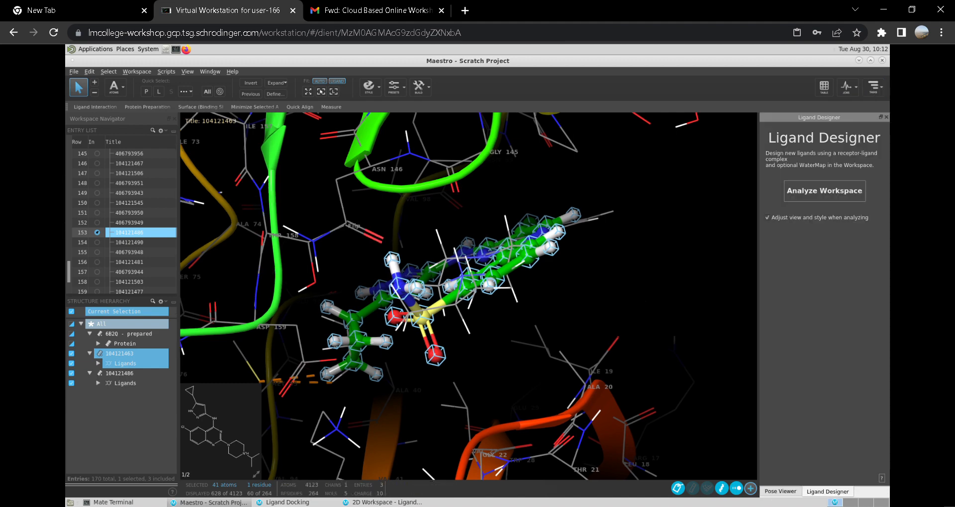
Analyze the workspace in Ligand Designer using ligand 104121486, reconnecting to the virtual workstation when the connection drops
{"action": "left_click", "coordinate": [824, 191]}
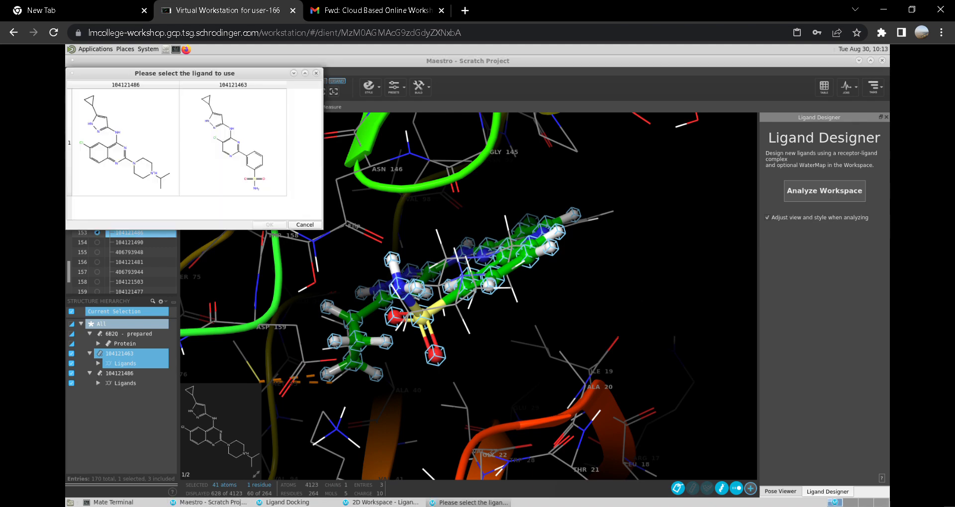
{"action": "left_click", "coordinate": [125, 142]}
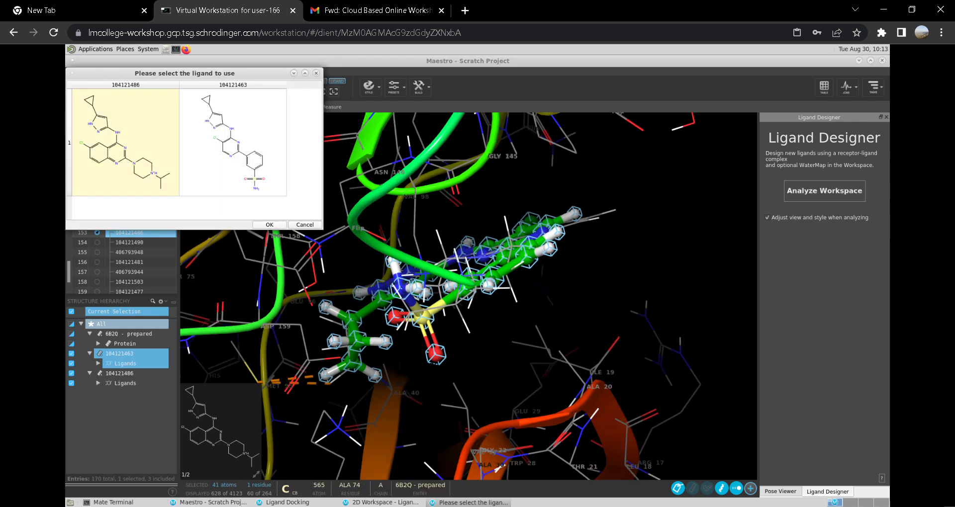
{"action": "left_click", "coordinate": [269, 225]}
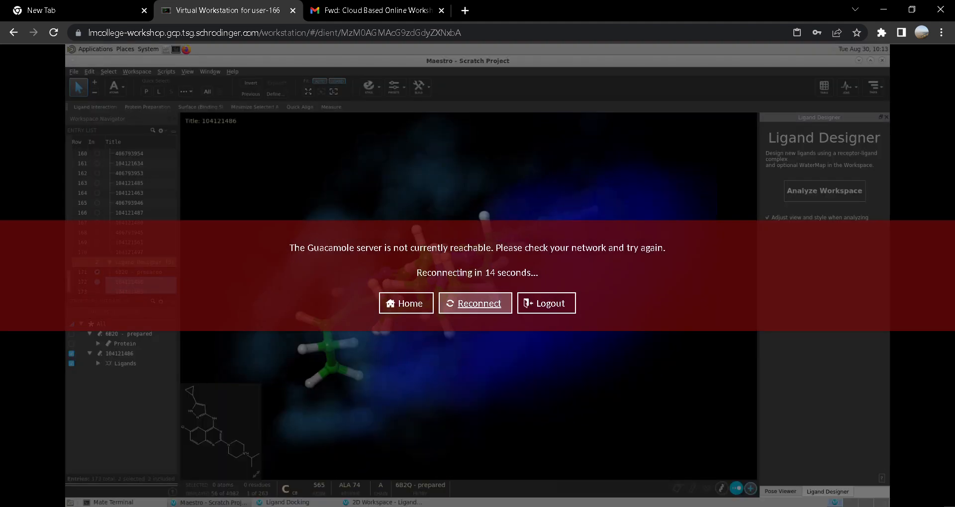
{"action": "left_click", "coordinate": [475, 303]}
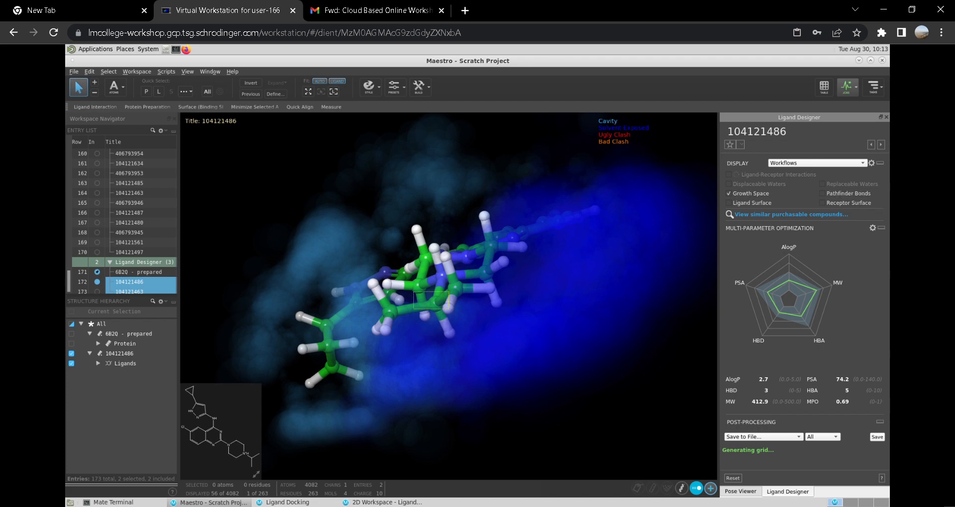
Show and hide the surface of ligand 104121486, and review the Multi-Parameter Optimization scoring profile without changing it
{"action": "left_click", "coordinate": [442, 306]}
{"action": "left_click_drag", "start_coordinate": [469, 229], "coordinate": [478, 292]}
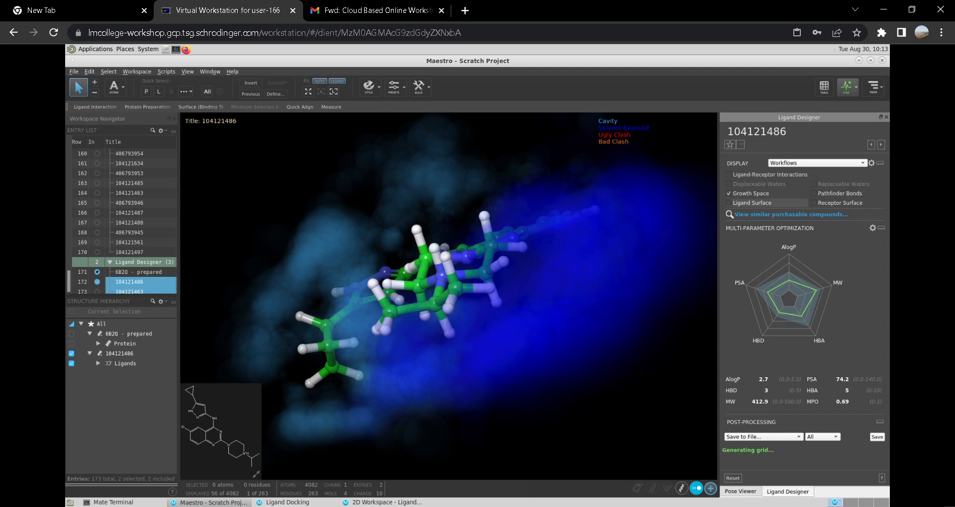
{"action": "left_click", "coordinate": [729, 203]}
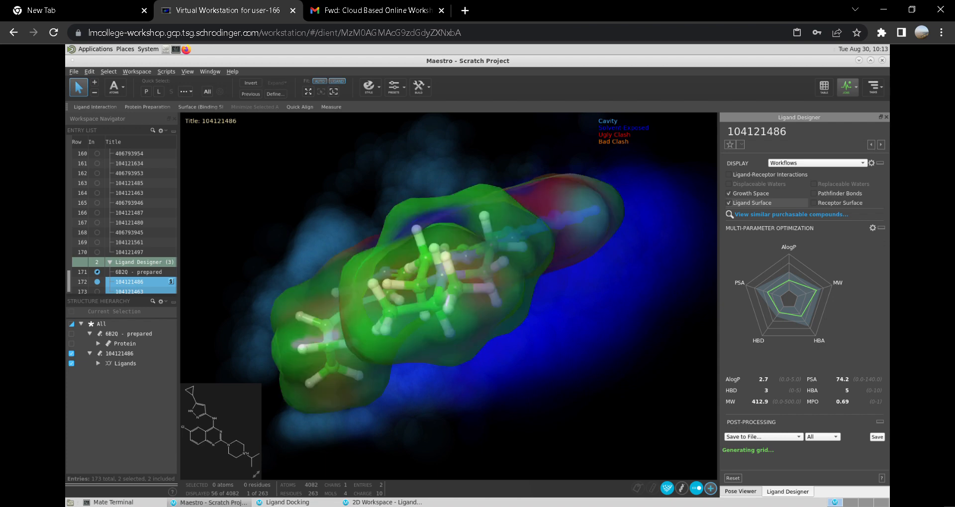
{"action": "left_click", "coordinate": [729, 203]}
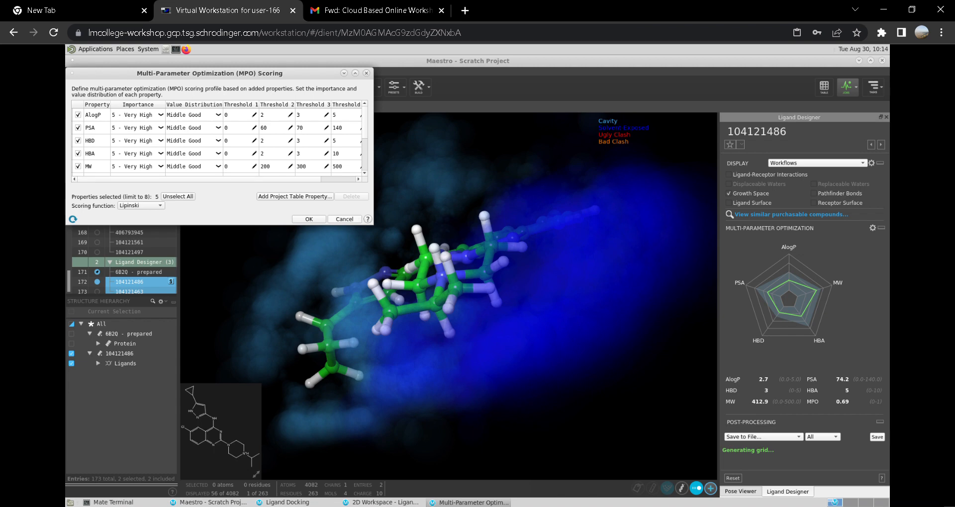
{"action": "left_click", "coordinate": [345, 219]}
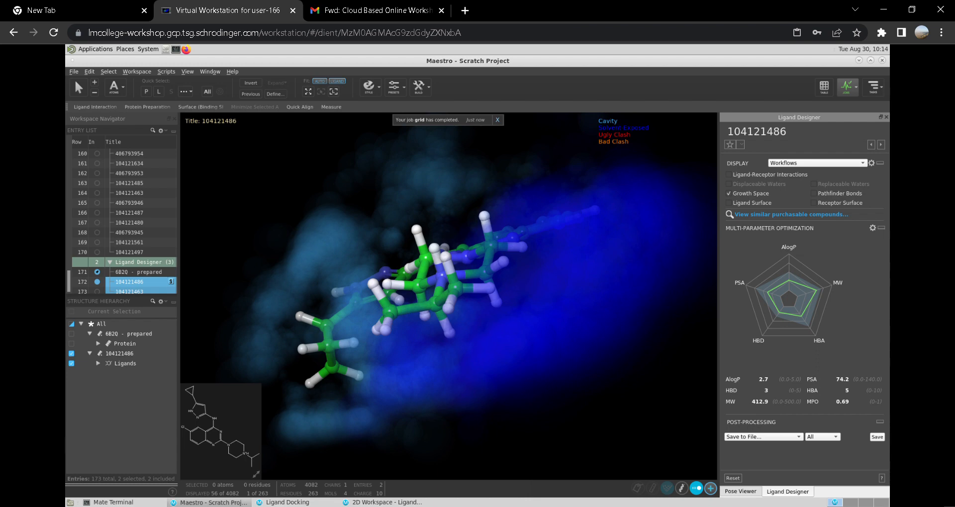
Review the post-processing entry scopes, try the Replace Stable Water workflow, and return the display to Workflows
{"action": "left_click", "coordinate": [822, 437]}
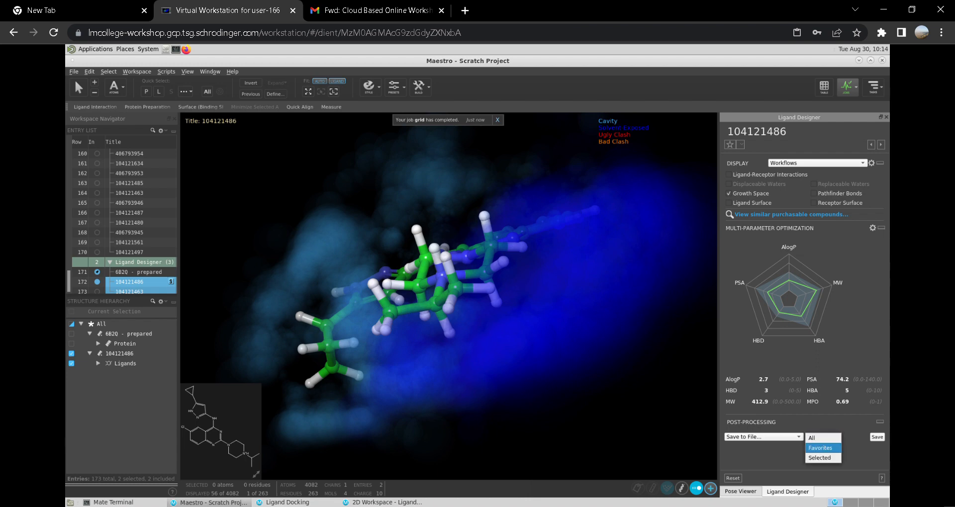
{"action": "left_click", "coordinate": [822, 438]}
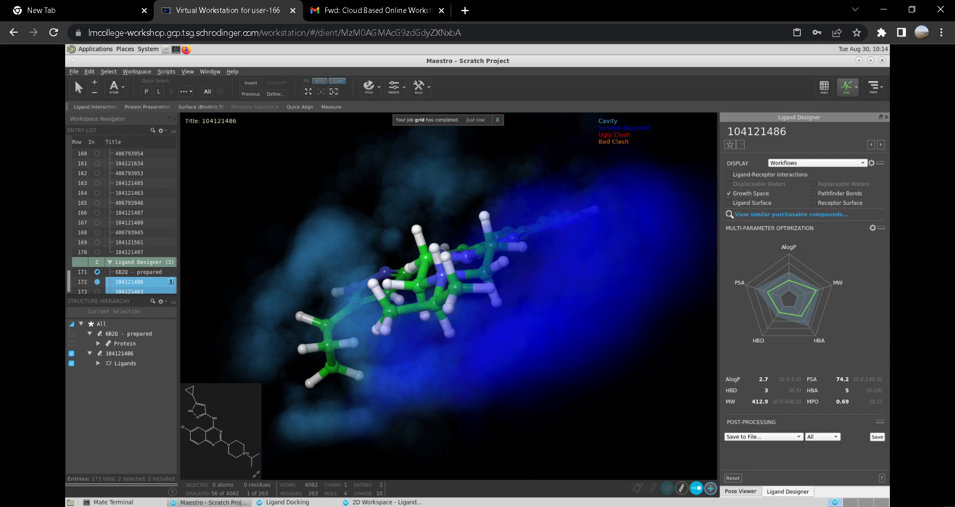
{"action": "left_click", "coordinate": [817, 162]}
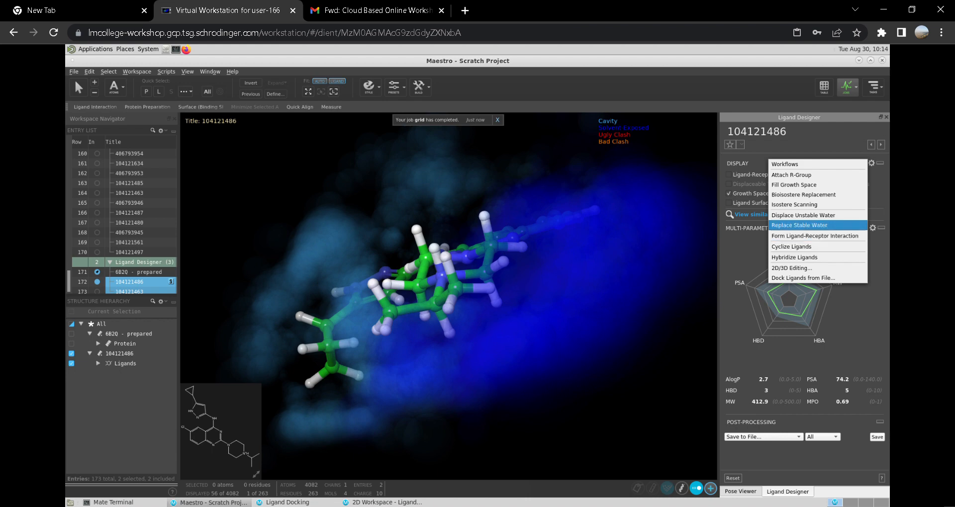
{"action": "left_click", "coordinate": [799, 226]}
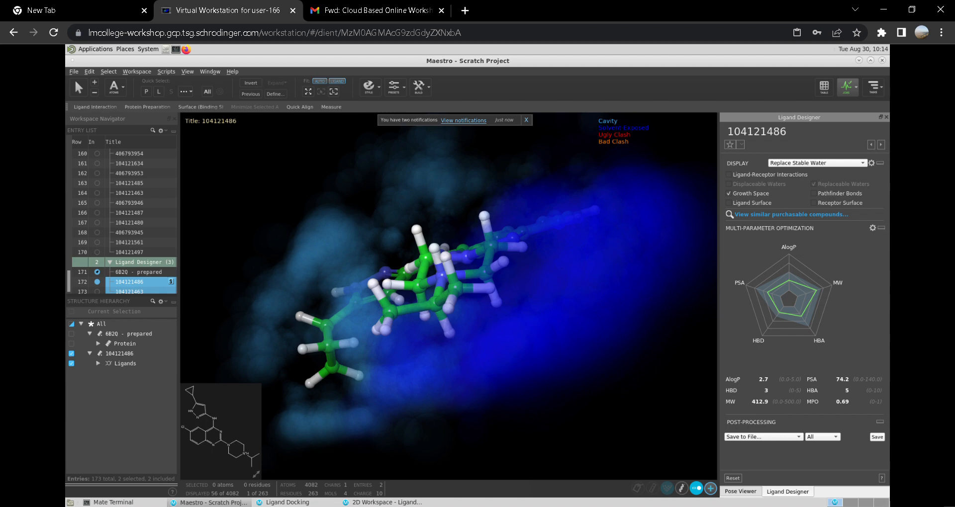
{"action": "left_click", "coordinate": [816, 163]}
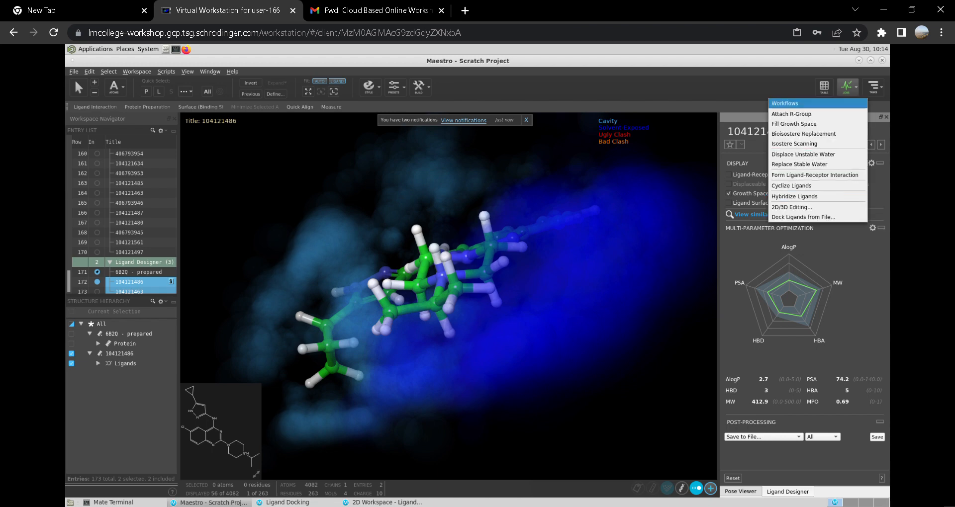
{"action": "left_click", "coordinate": [795, 103]}
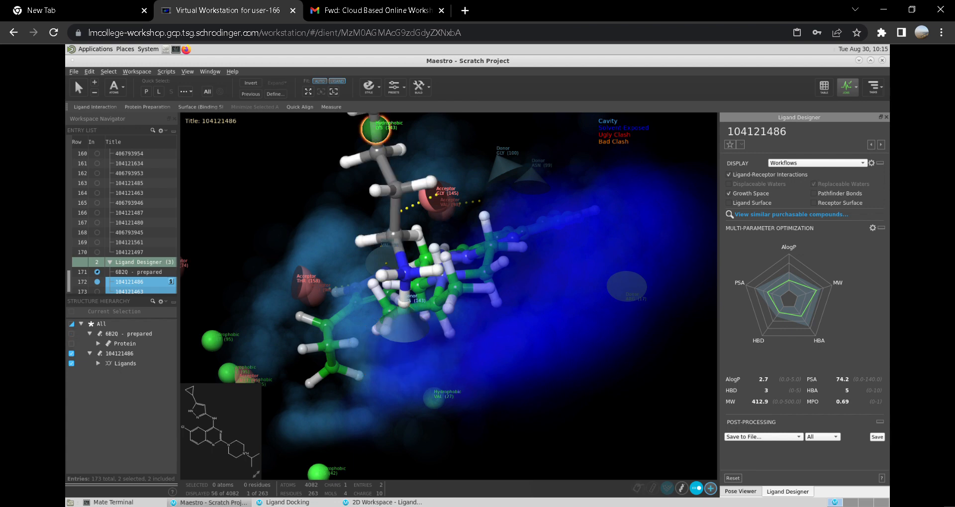
Examine the receptor interaction sites around the ligand and start Form Ligand-Receptor Interaction from the hydrophobic VAL (27) site
{"action": "mouse_move", "coordinate": [434, 397]}
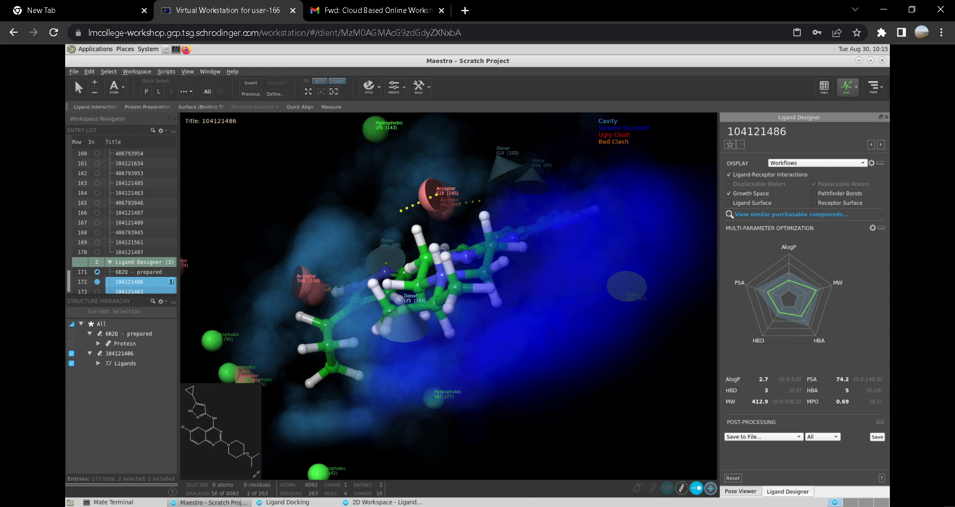
{"action": "mouse_move", "coordinate": [626, 286]}
{"action": "mouse_move", "coordinate": [211, 340]}
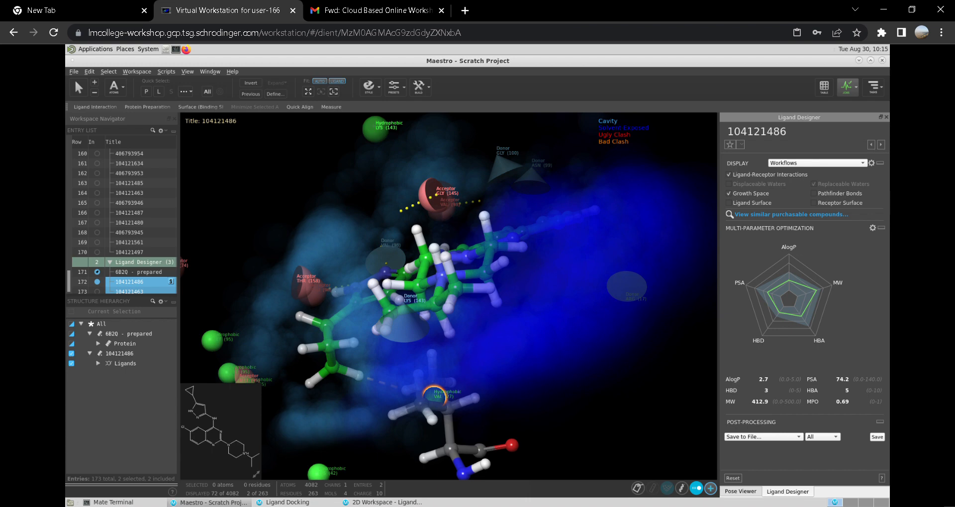
{"action": "left_click", "coordinate": [435, 395]}
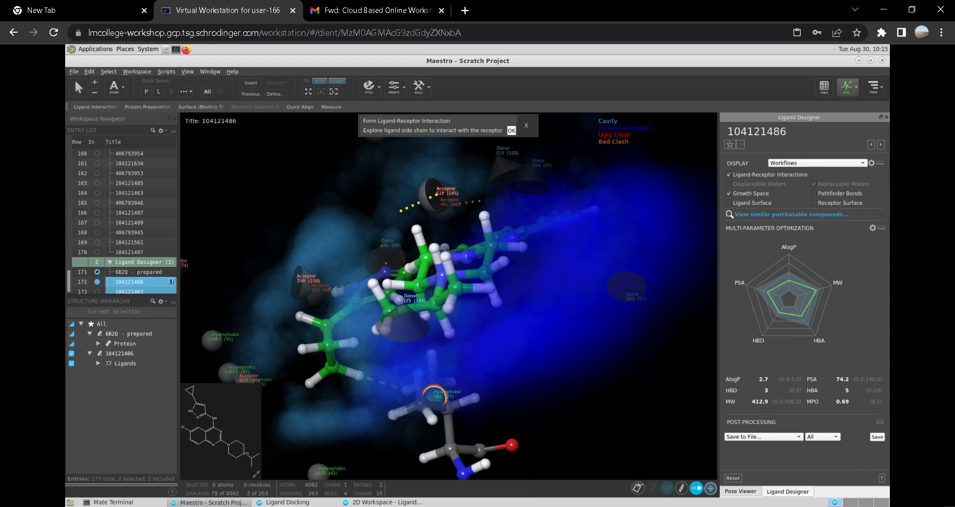
{"action": "left_click", "coordinate": [511, 130]}
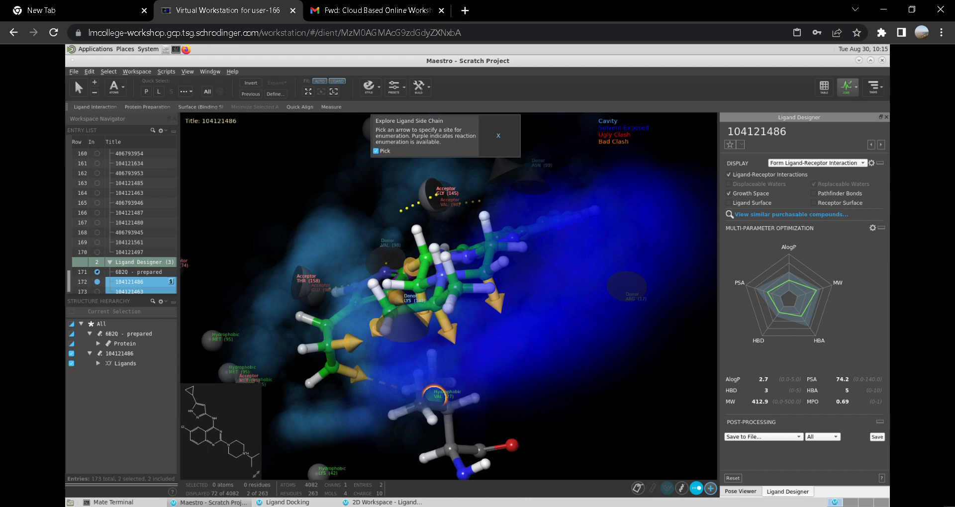
Try the Attach R-Group and Fill Growth Space workflows, picking a growth sphere near the GLY (145) acceptor, and switch to Cyclize Ligands
{"action": "left_click", "coordinate": [817, 164]}
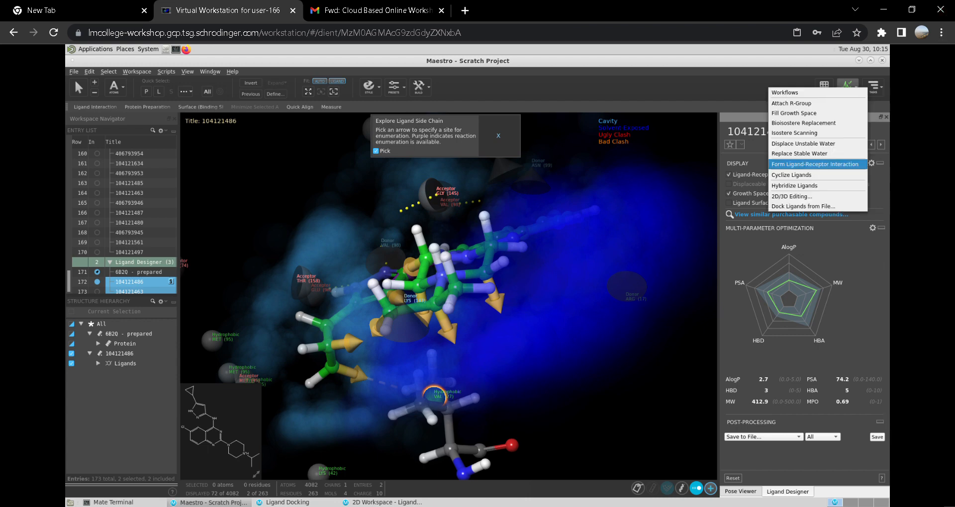
{"action": "left_click", "coordinate": [791, 103]}
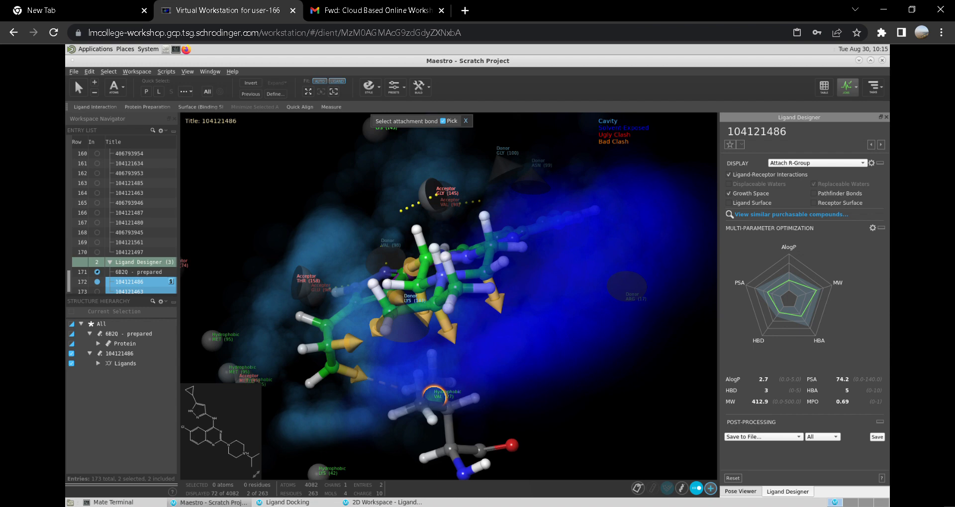
{"action": "left_click", "coordinate": [816, 163]}
{"action": "left_click", "coordinate": [796, 174]}
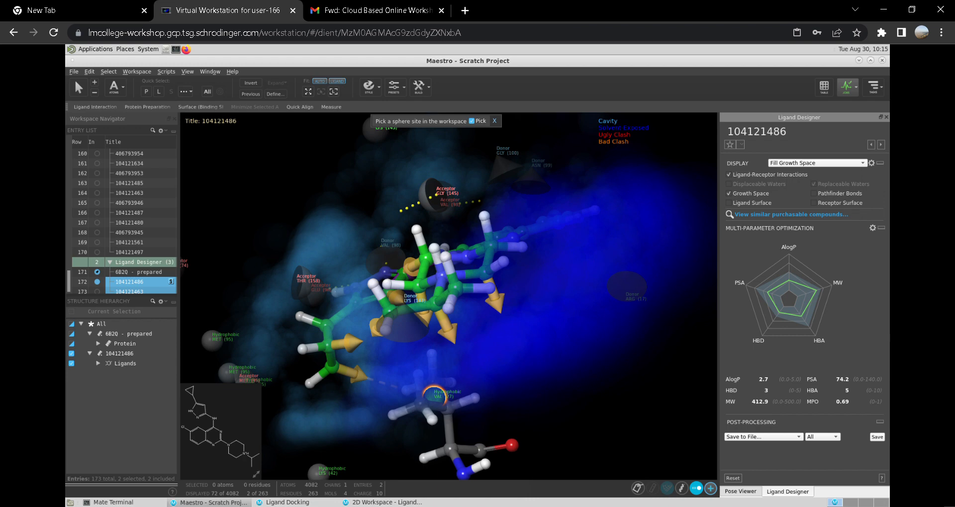
{"action": "left_click", "coordinate": [443, 237]}
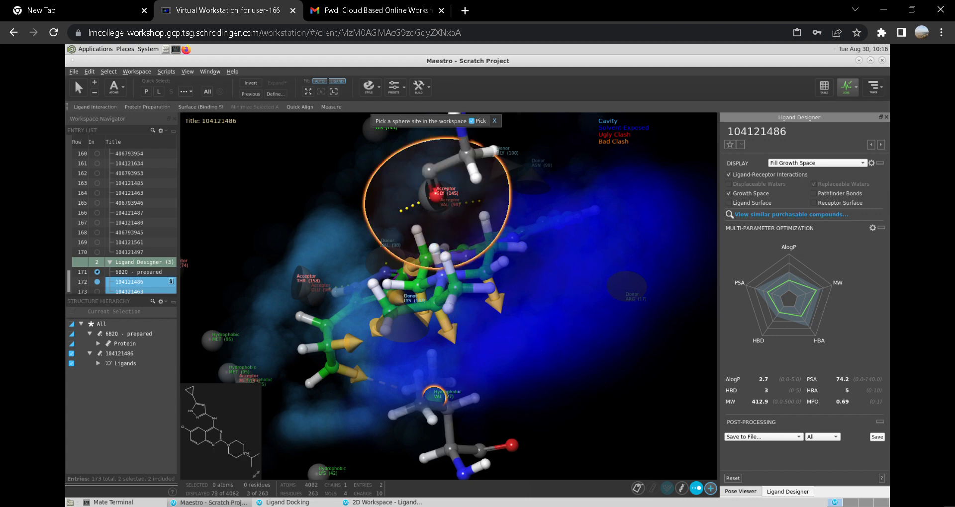
{"action": "left_click", "coordinate": [421, 188]}
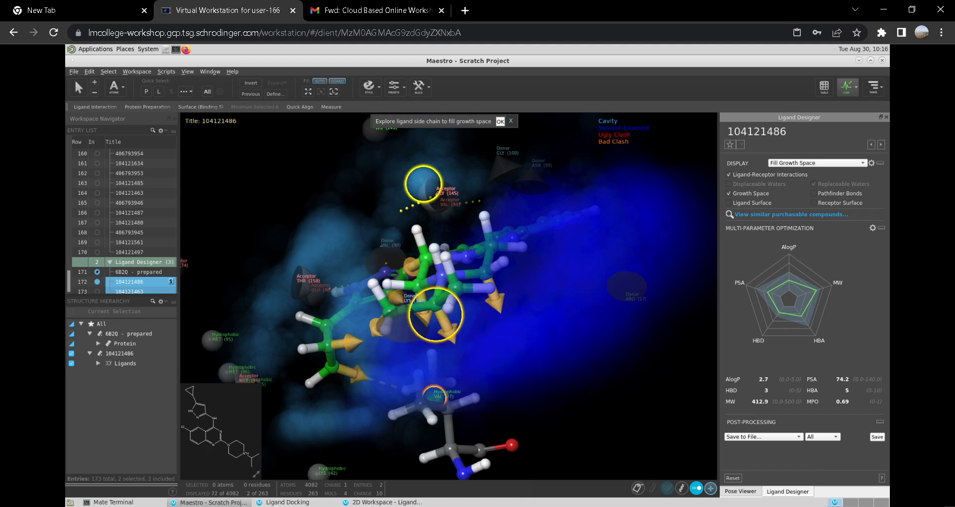
{"action": "left_click", "coordinate": [816, 162]}
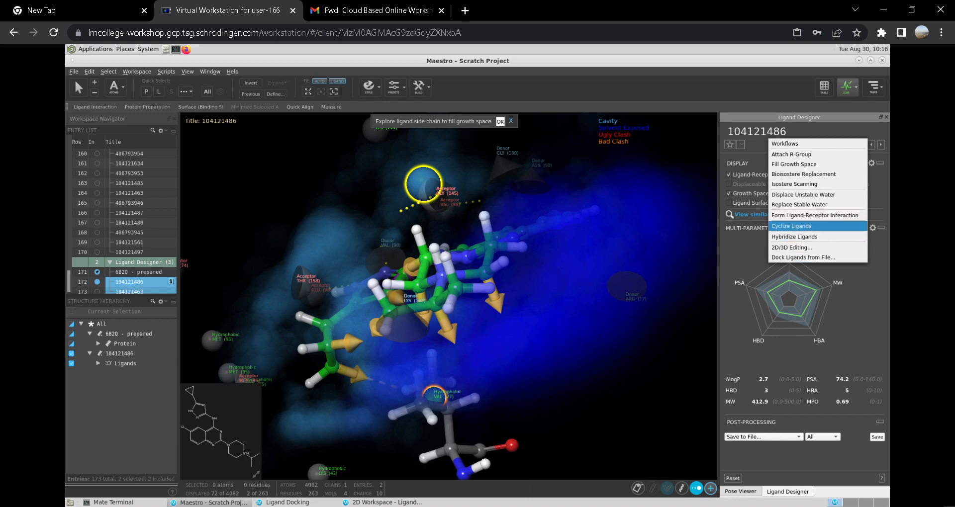
{"action": "left_click", "coordinate": [794, 226]}
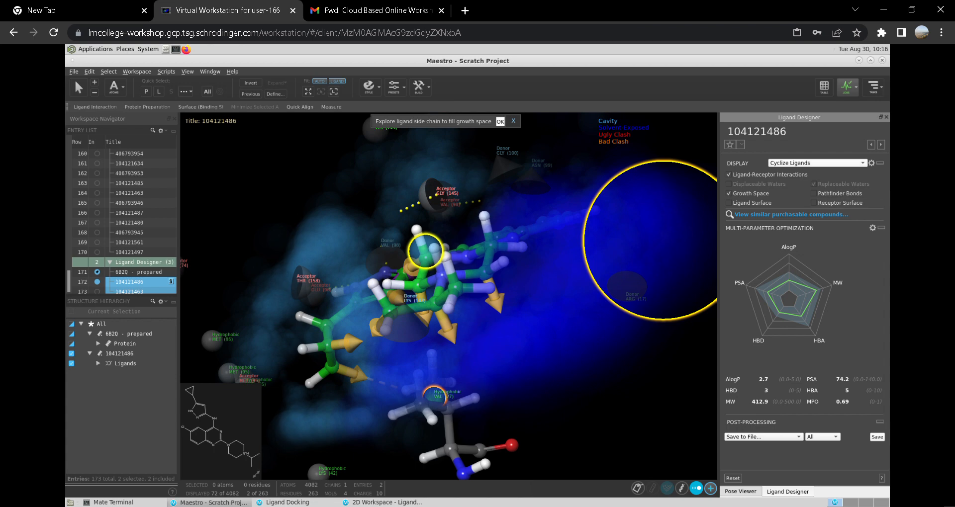
Switch to the Attach R-Group workflow and pick the attachment bond arrow pointing into the blue region, reconnecting to the virtual workstation when the connection drops
{"action": "left_click", "coordinate": [817, 163]}
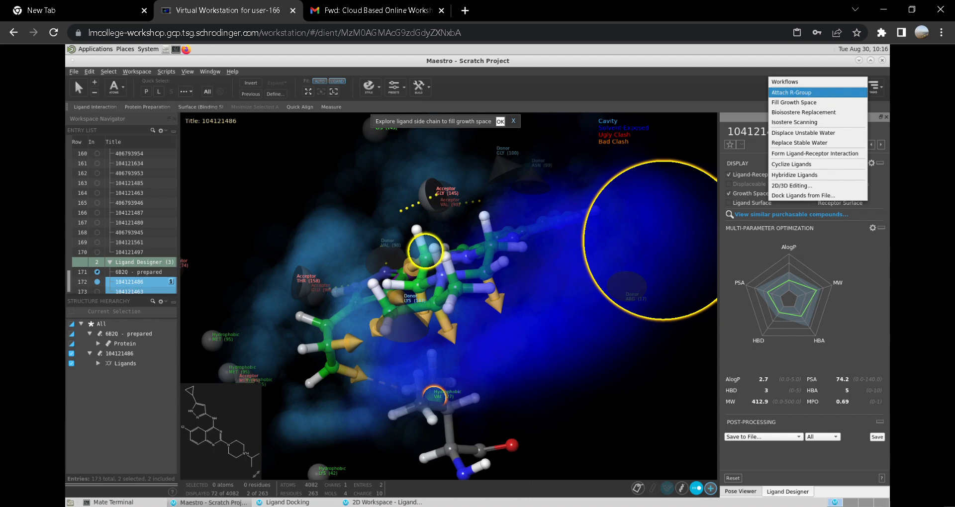
{"action": "left_click", "coordinate": [791, 92]}
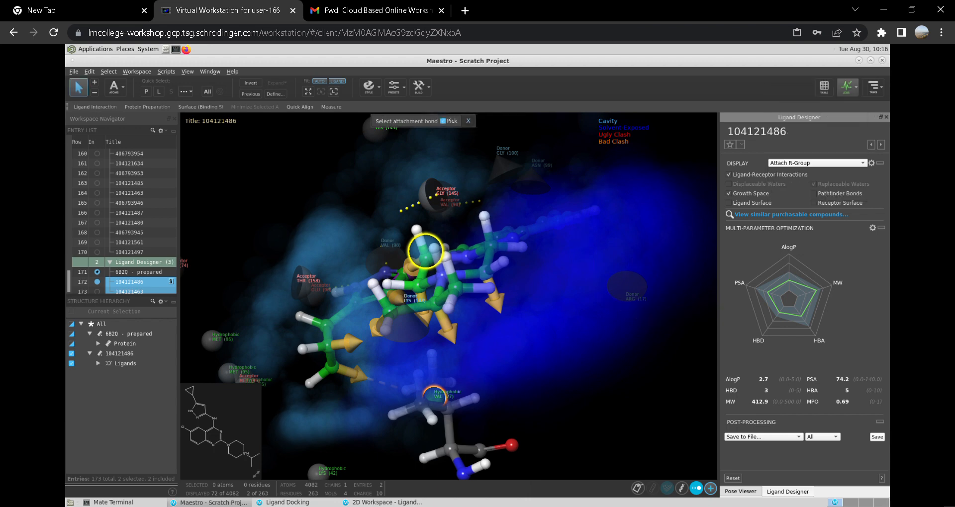
{"action": "left_click", "coordinate": [493, 294]}
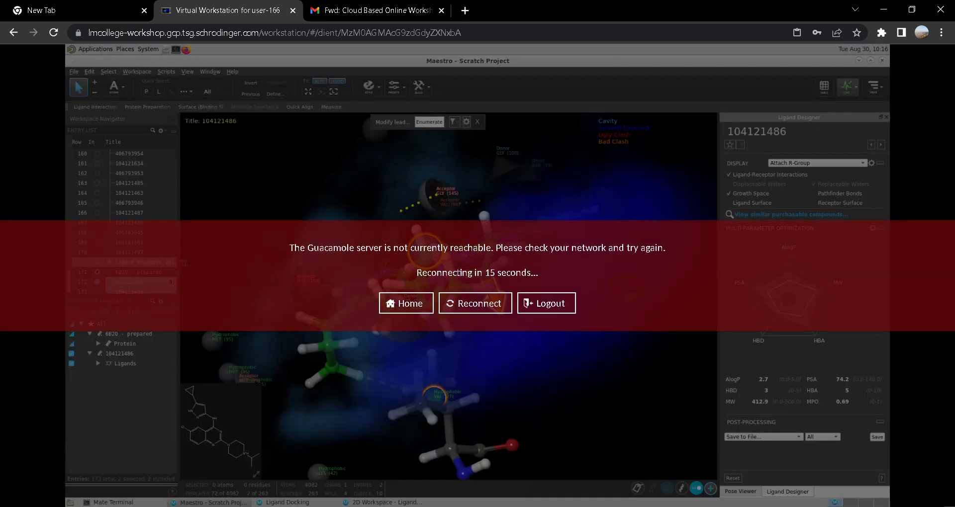
{"action": "left_click", "coordinate": [475, 303]}
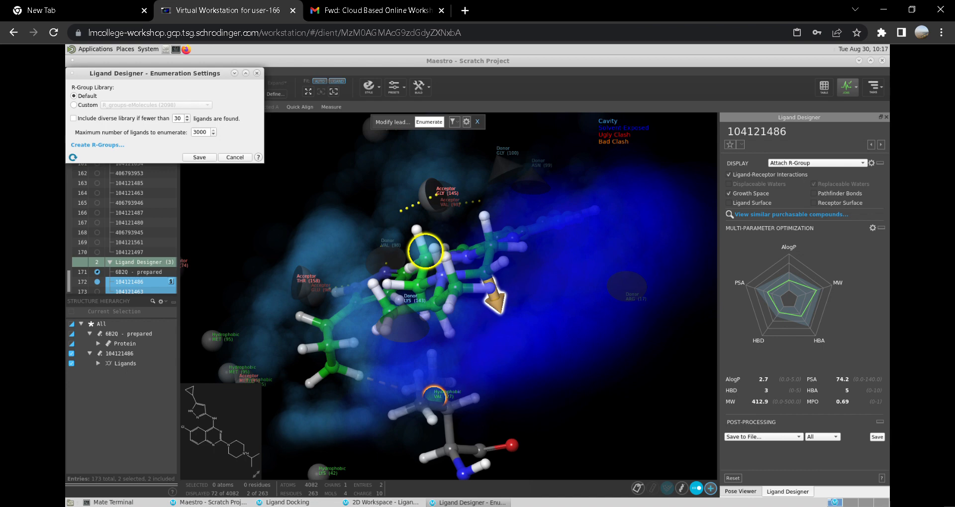
Set the enumeration's R-group library to the custom Diverse_R-groups (43) set and save the settings
{"action": "left_click", "coordinate": [73, 105]}
{"action": "left_click", "coordinate": [157, 105]}
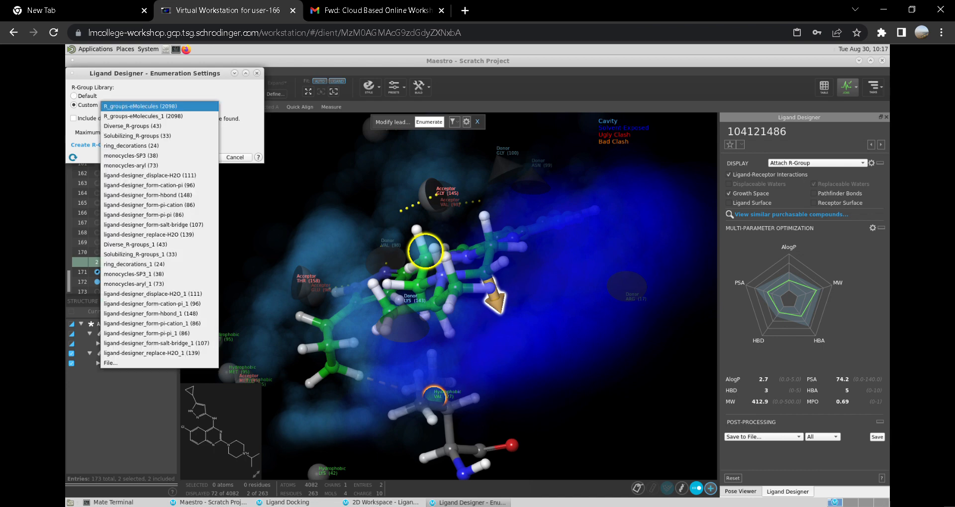
{"action": "left_click", "coordinate": [148, 205]}
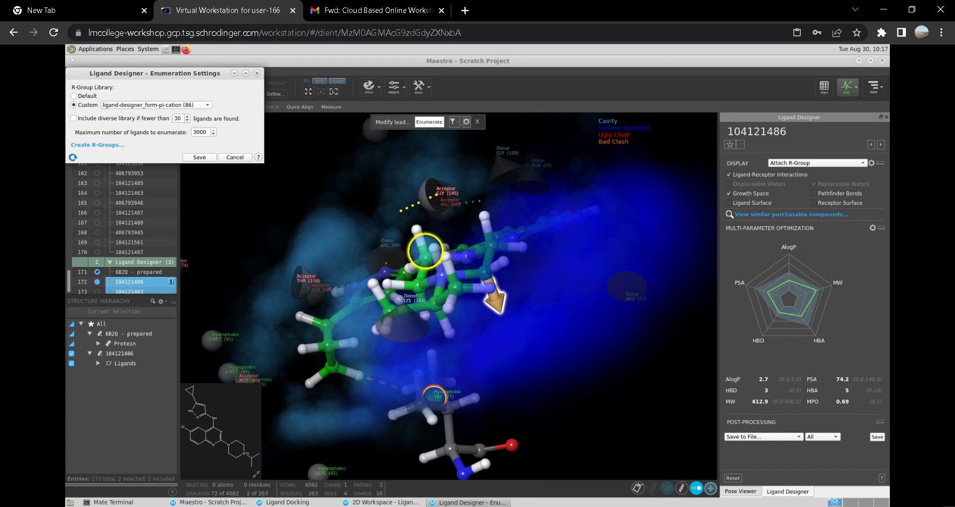
{"action": "left_click", "coordinate": [155, 105]}
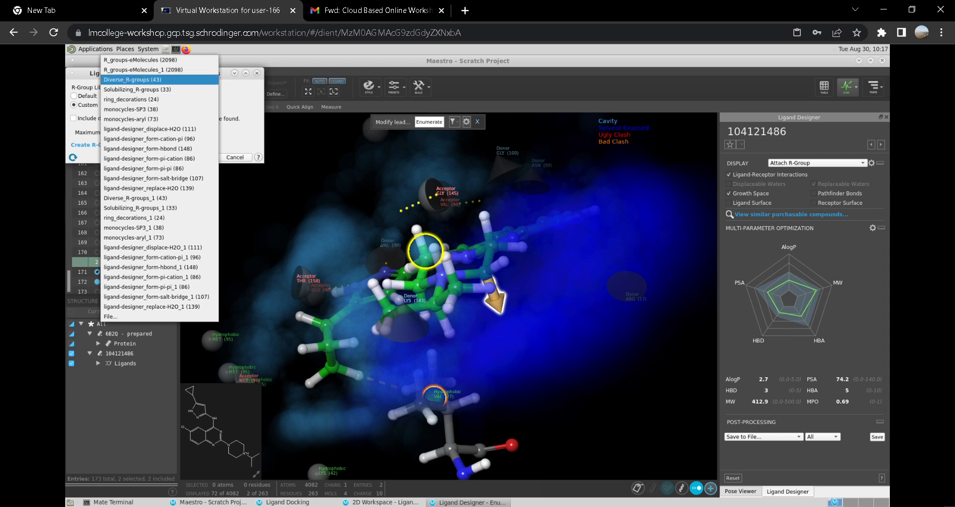
{"action": "left_click", "coordinate": [139, 80]}
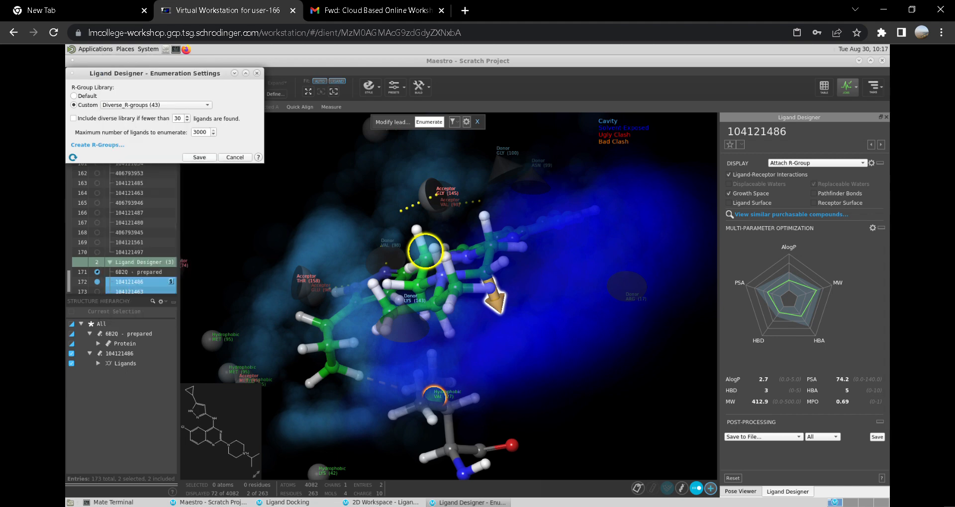
{"action": "left_click", "coordinate": [199, 158]}
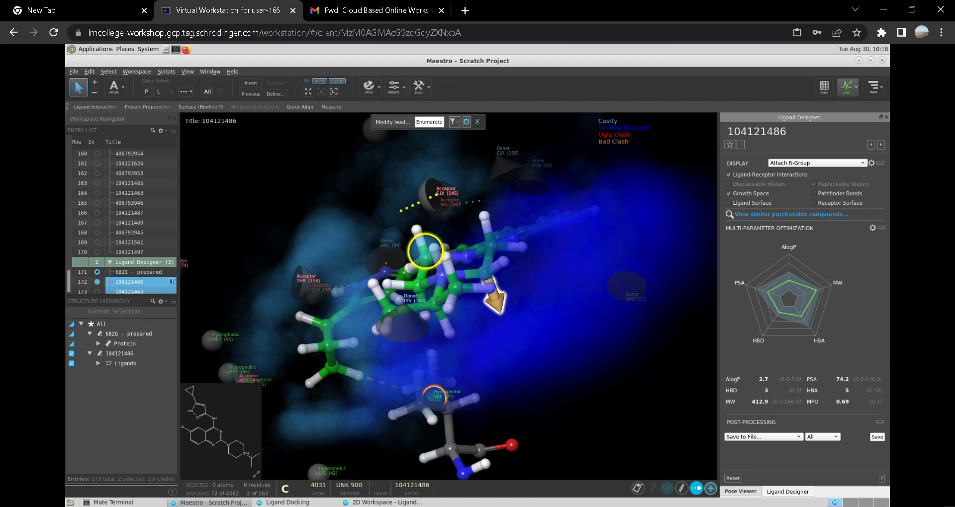
Examine the chosen attachment bond up close and within the surrounding binding site, selecting the bond at the arrow
{"action": "scroll", "coordinate": [449, 296], "scroll_direction": "up", "scroll_amount": 3}
{"action": "scroll", "coordinate": [450, 294], "scroll_direction": "up", "scroll_amount": 5}
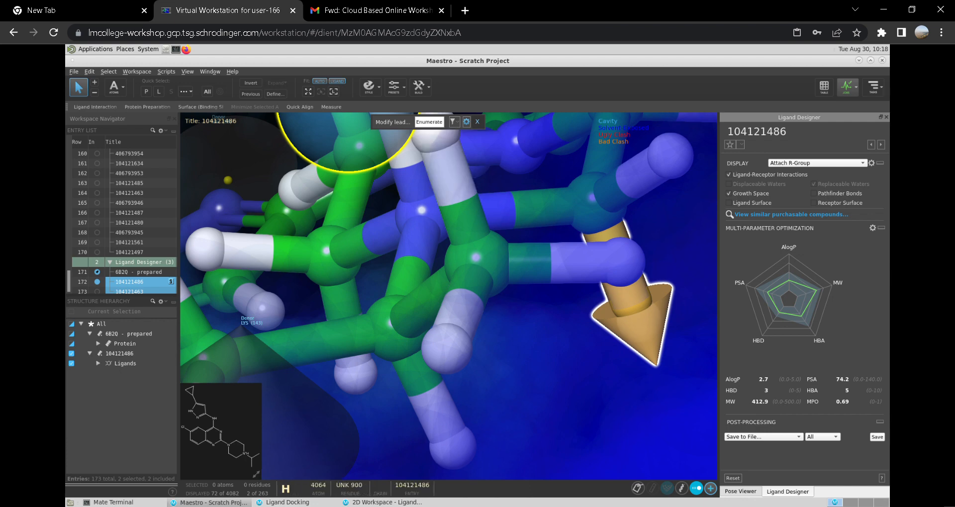
{"action": "scroll", "coordinate": [451, 293], "scroll_direction": "down", "scroll_amount": 2}
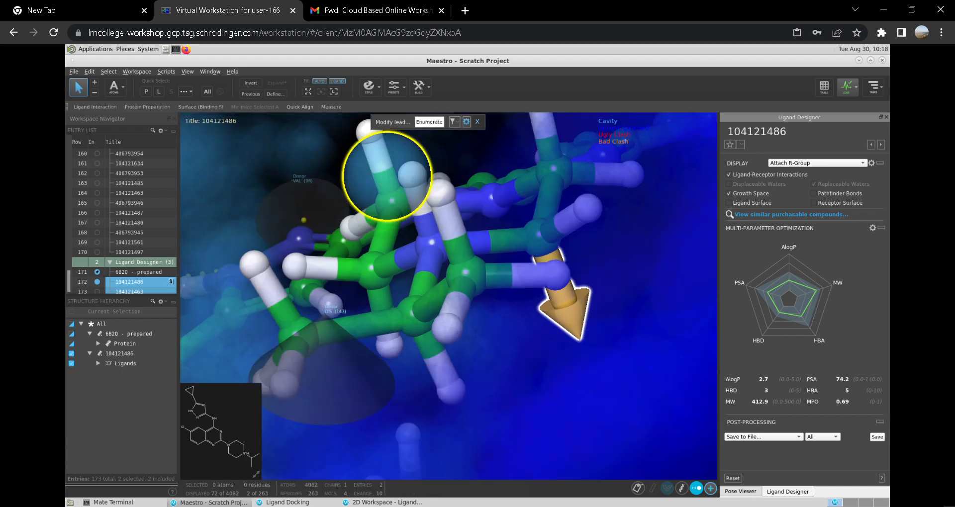
{"action": "scroll", "coordinate": [451, 293], "scroll_direction": "down", "scroll_amount": 2}
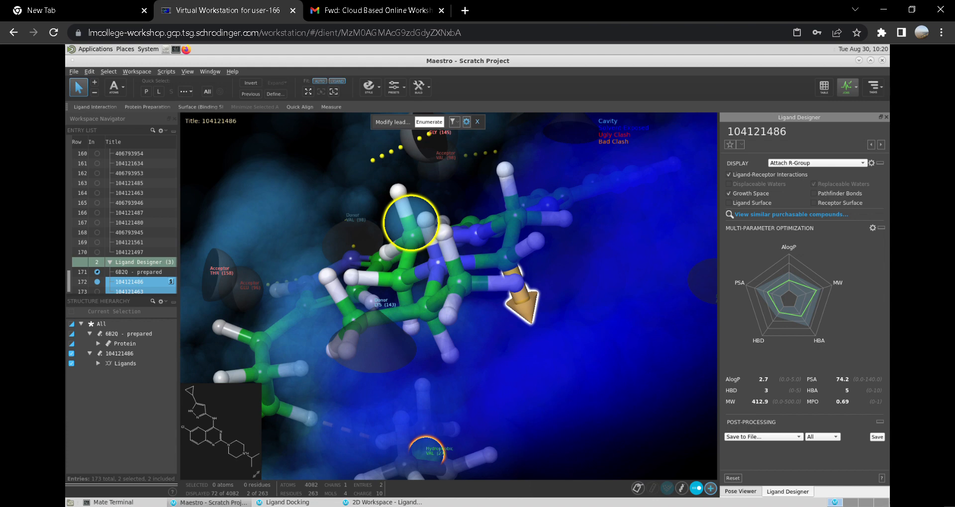
{"action": "scroll", "coordinate": [448, 296], "scroll_direction": "down", "scroll_amount": 6}
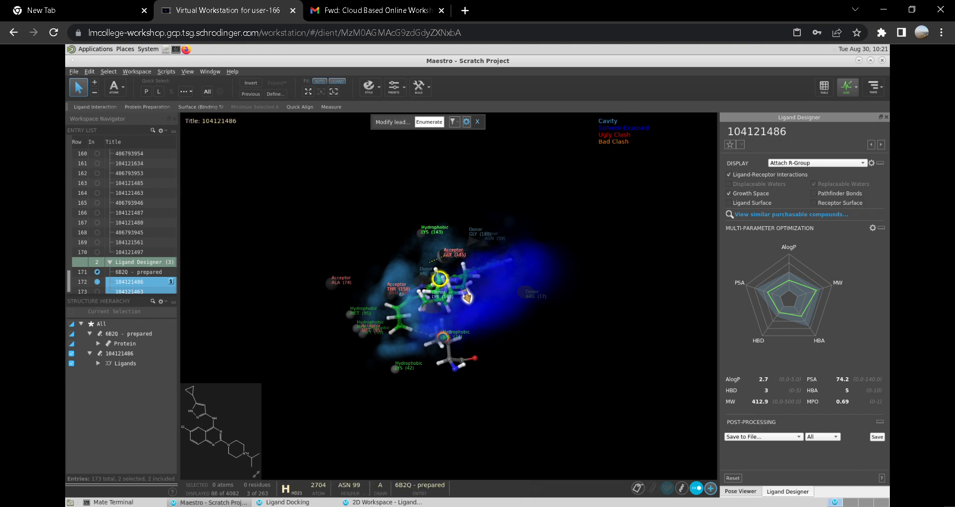
{"action": "scroll", "coordinate": [448, 296], "scroll_direction": "up", "scroll_amount": 3}
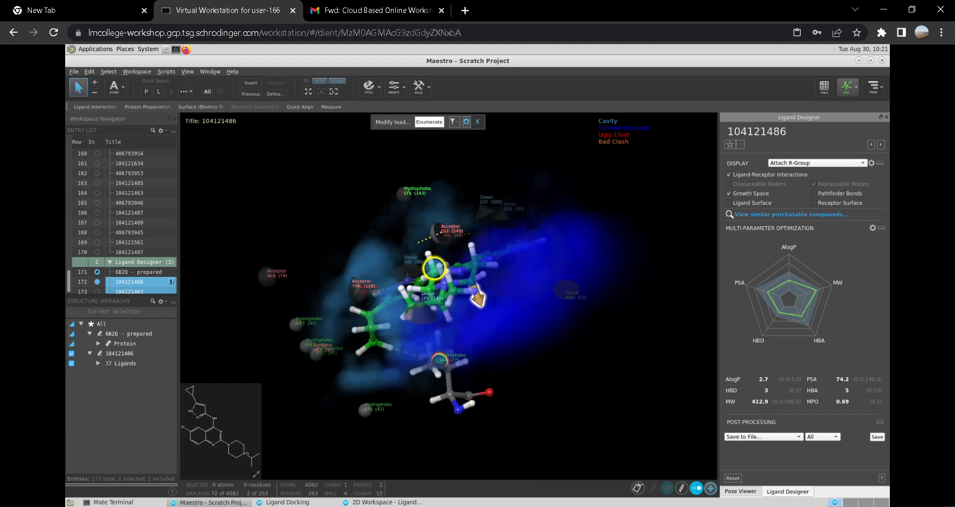
{"action": "scroll", "coordinate": [455, 296], "scroll_direction": "up", "scroll_amount": 3}
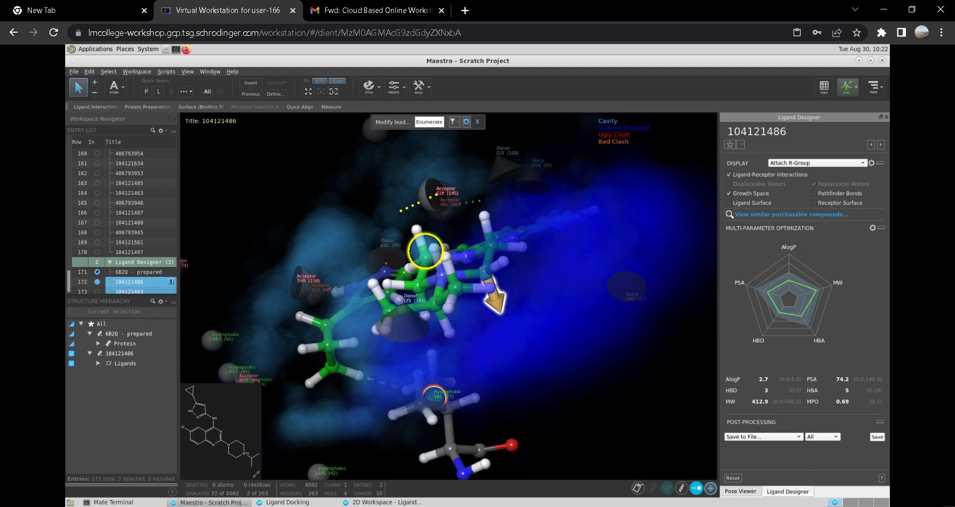
{"action": "left_click", "coordinate": [494, 297]}
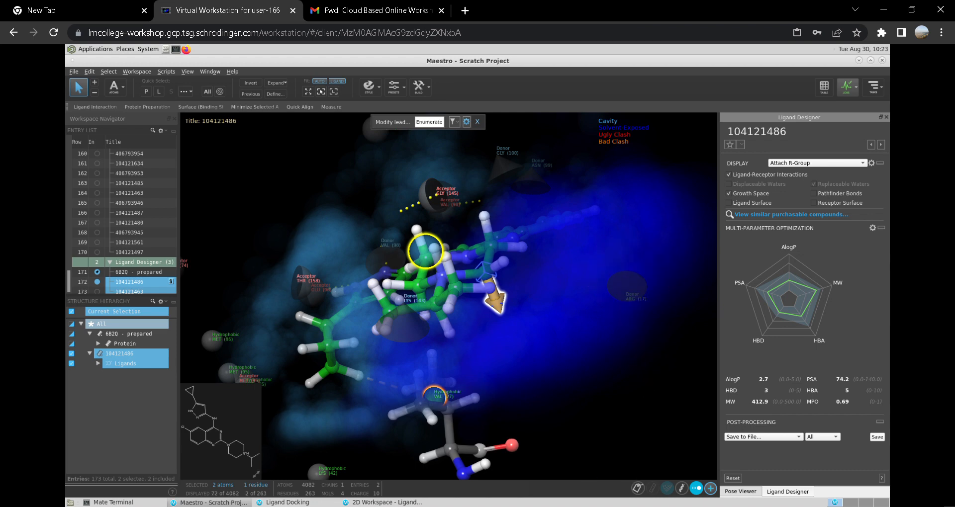
{"action": "scroll", "coordinate": [448, 296], "scroll_direction": "down", "scroll_amount": 5}
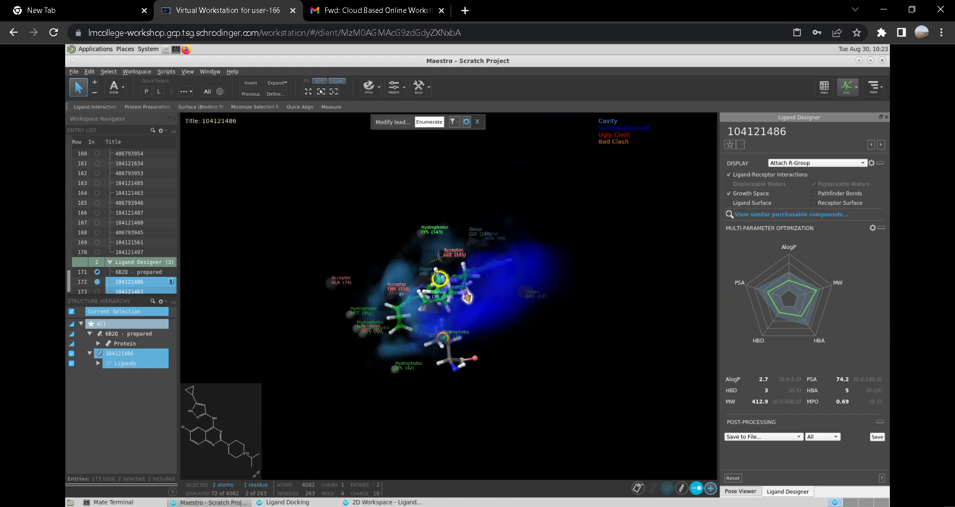
{"action": "scroll", "coordinate": [449, 297], "scroll_direction": "up", "scroll_amount": 5}
{"action": "scroll", "coordinate": [448, 296], "scroll_direction": "up", "scroll_amount": 5}
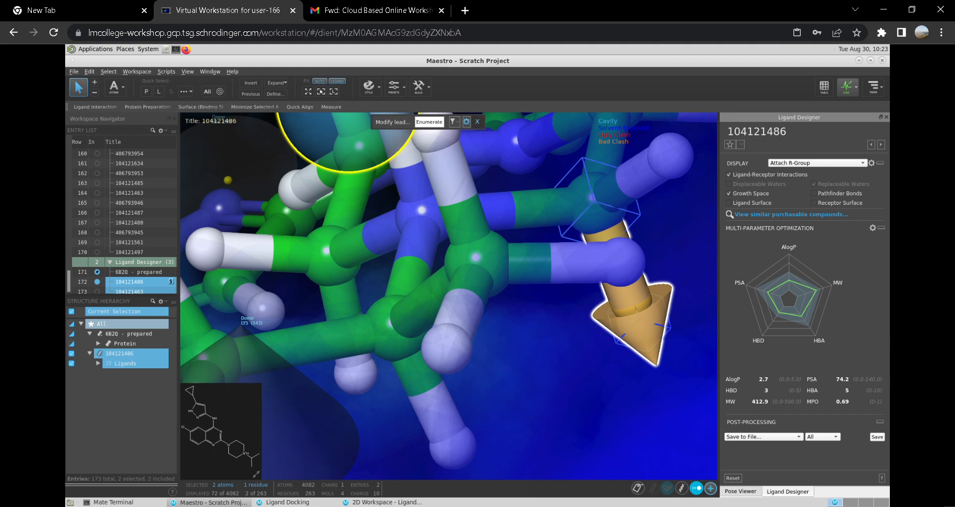
{"action": "scroll", "coordinate": [449, 297], "scroll_direction": "down", "scroll_amount": 5}
{"action": "scroll", "coordinate": [449, 296], "scroll_direction": "down", "scroll_amount": 5}
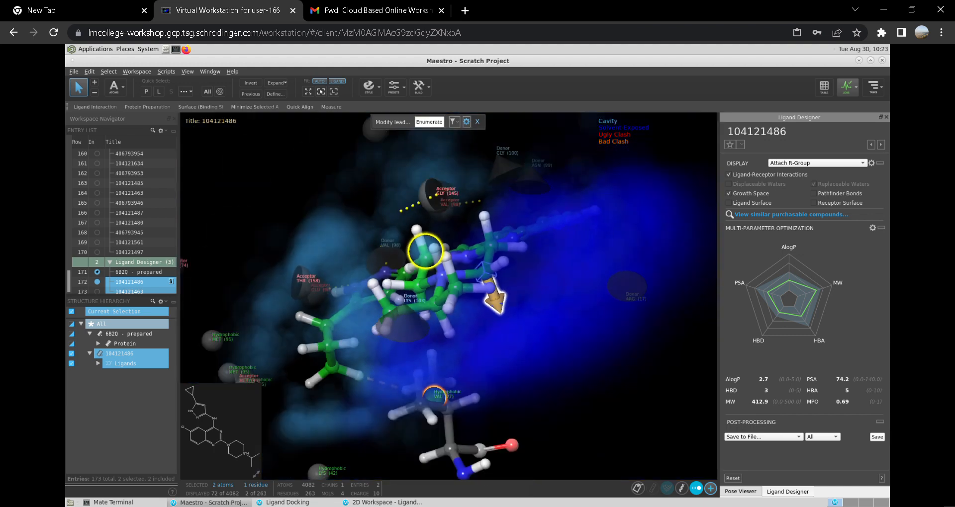